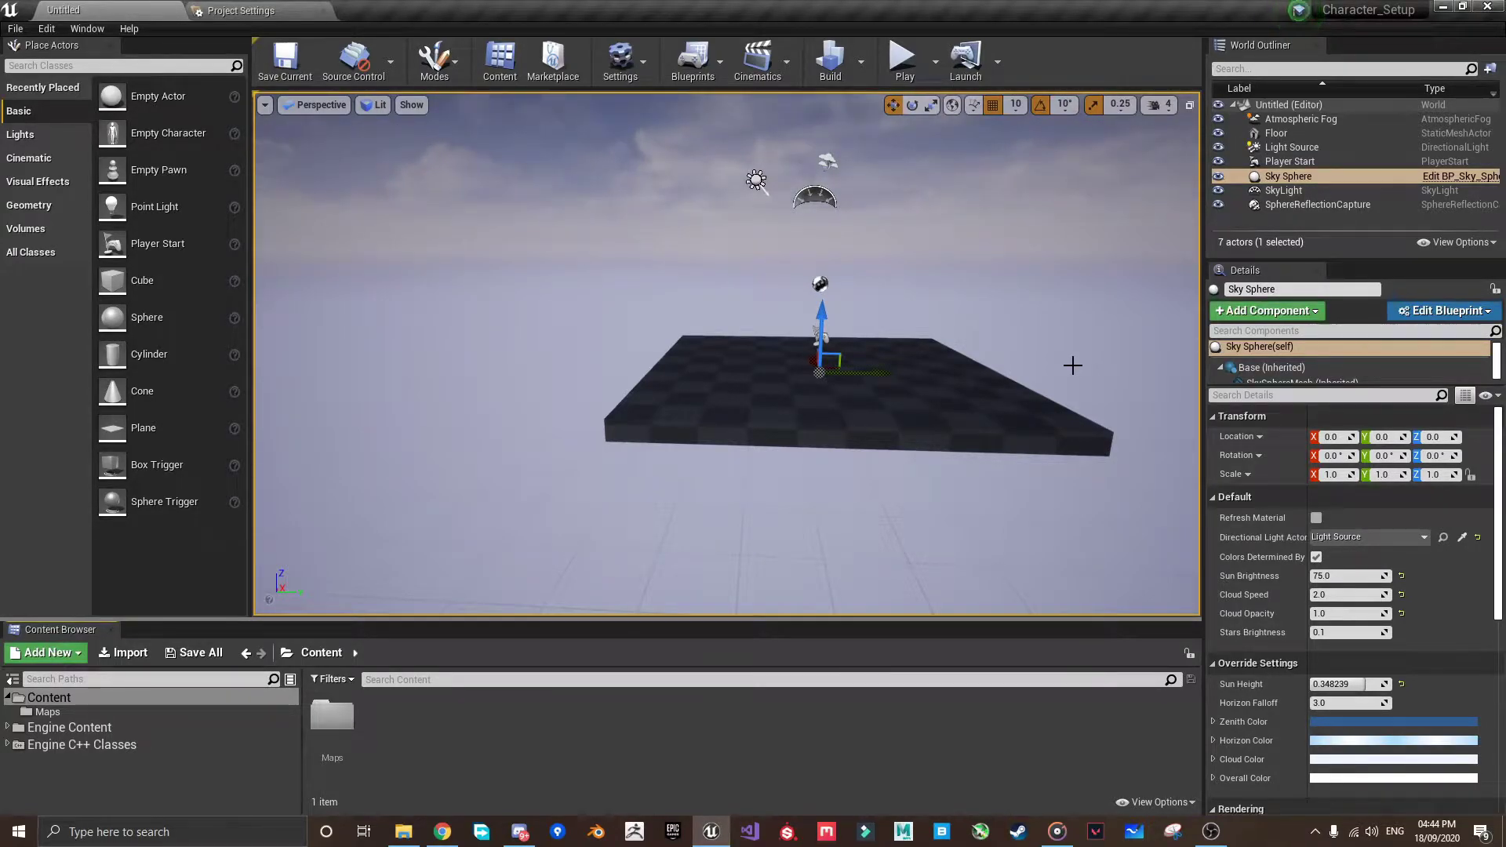
Delete the Floor and SphereReflectionCapture actors from the level
left_click(857, 455)
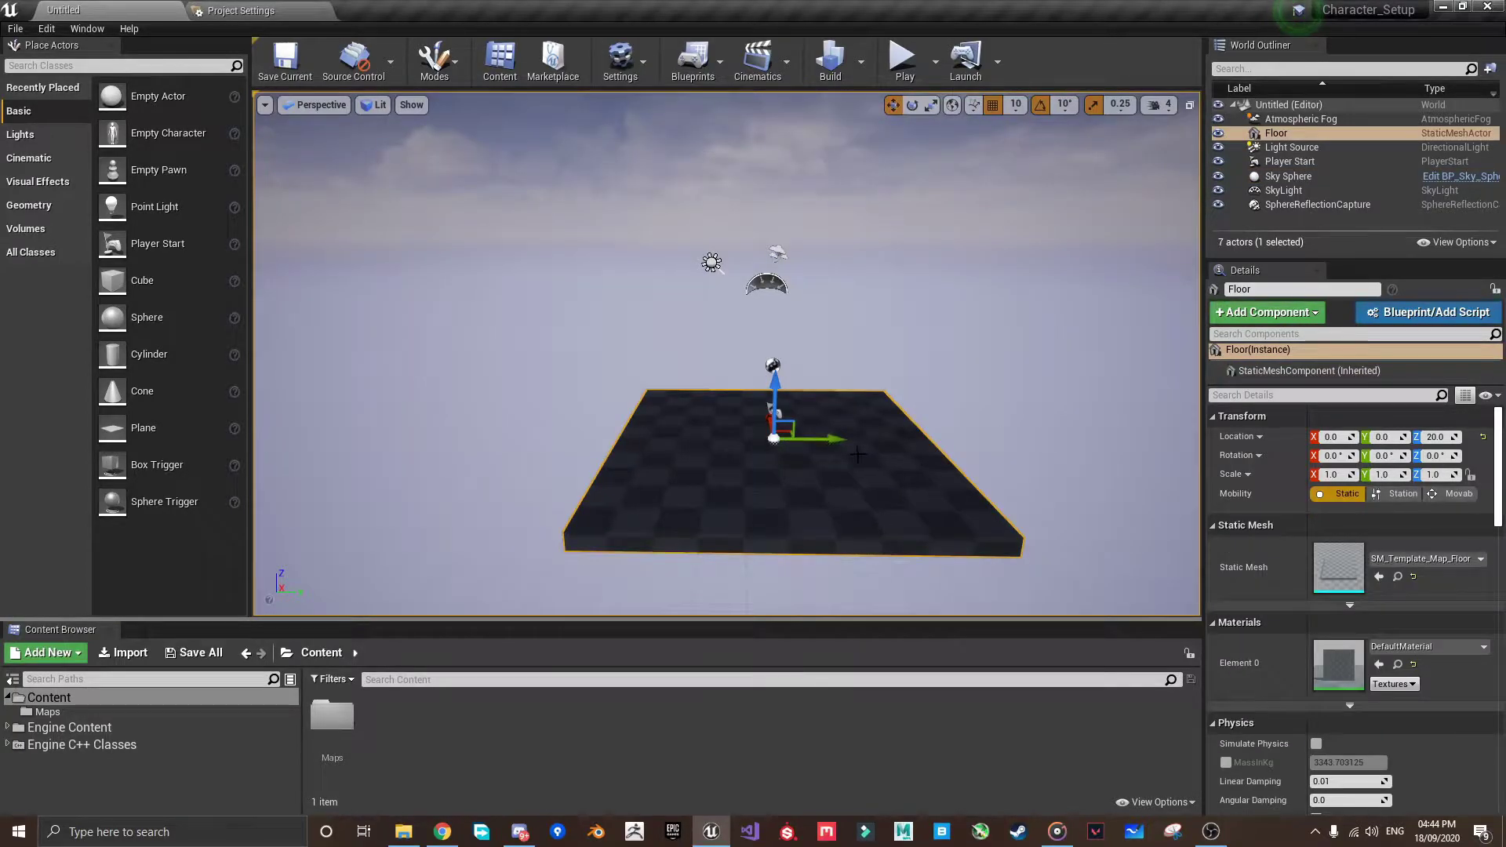
key("Delete")
left_click(773, 365)
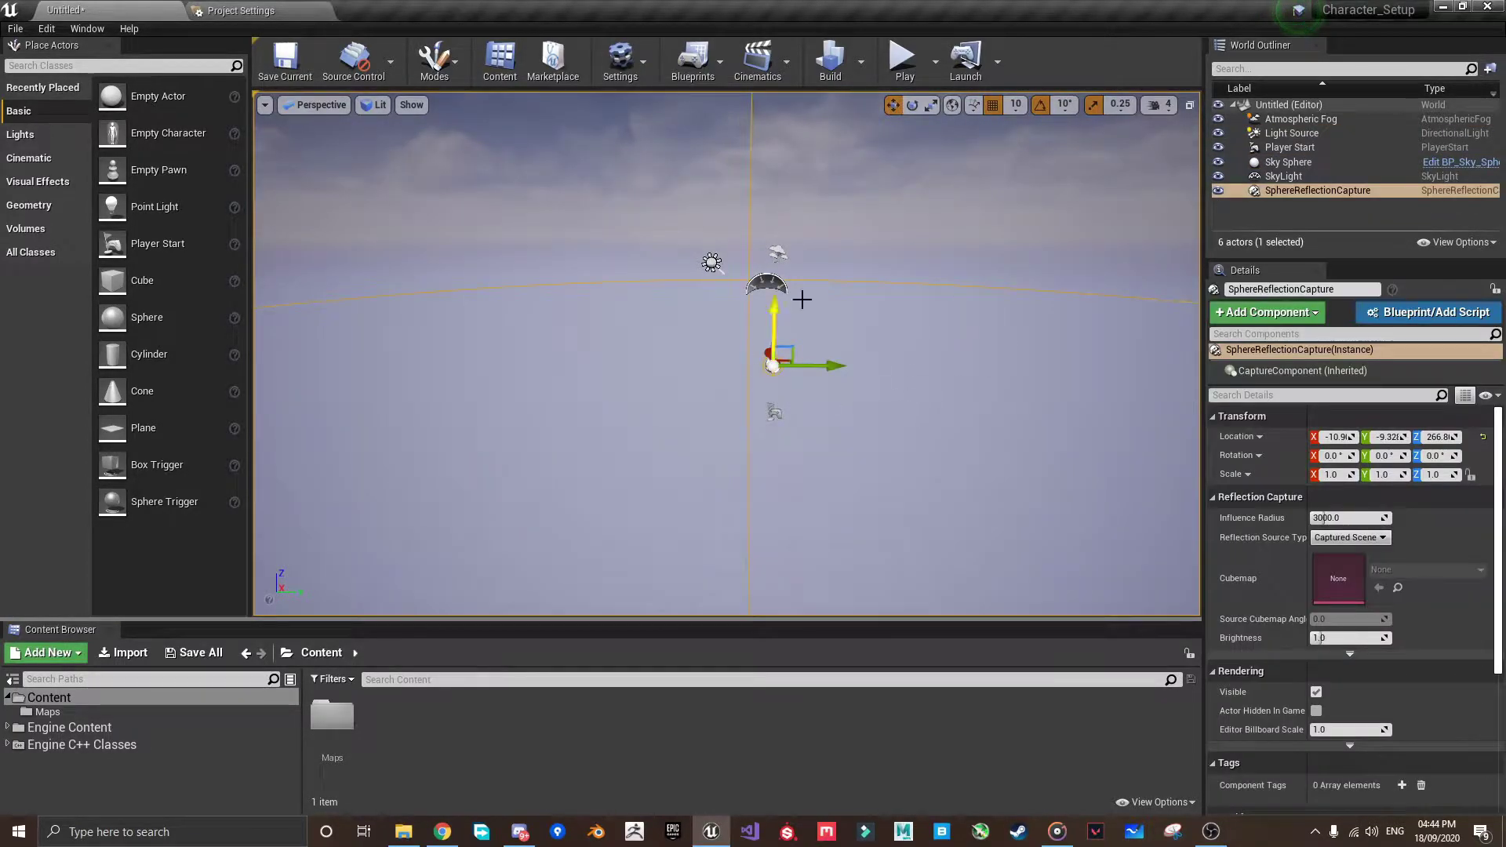
key("Delete")
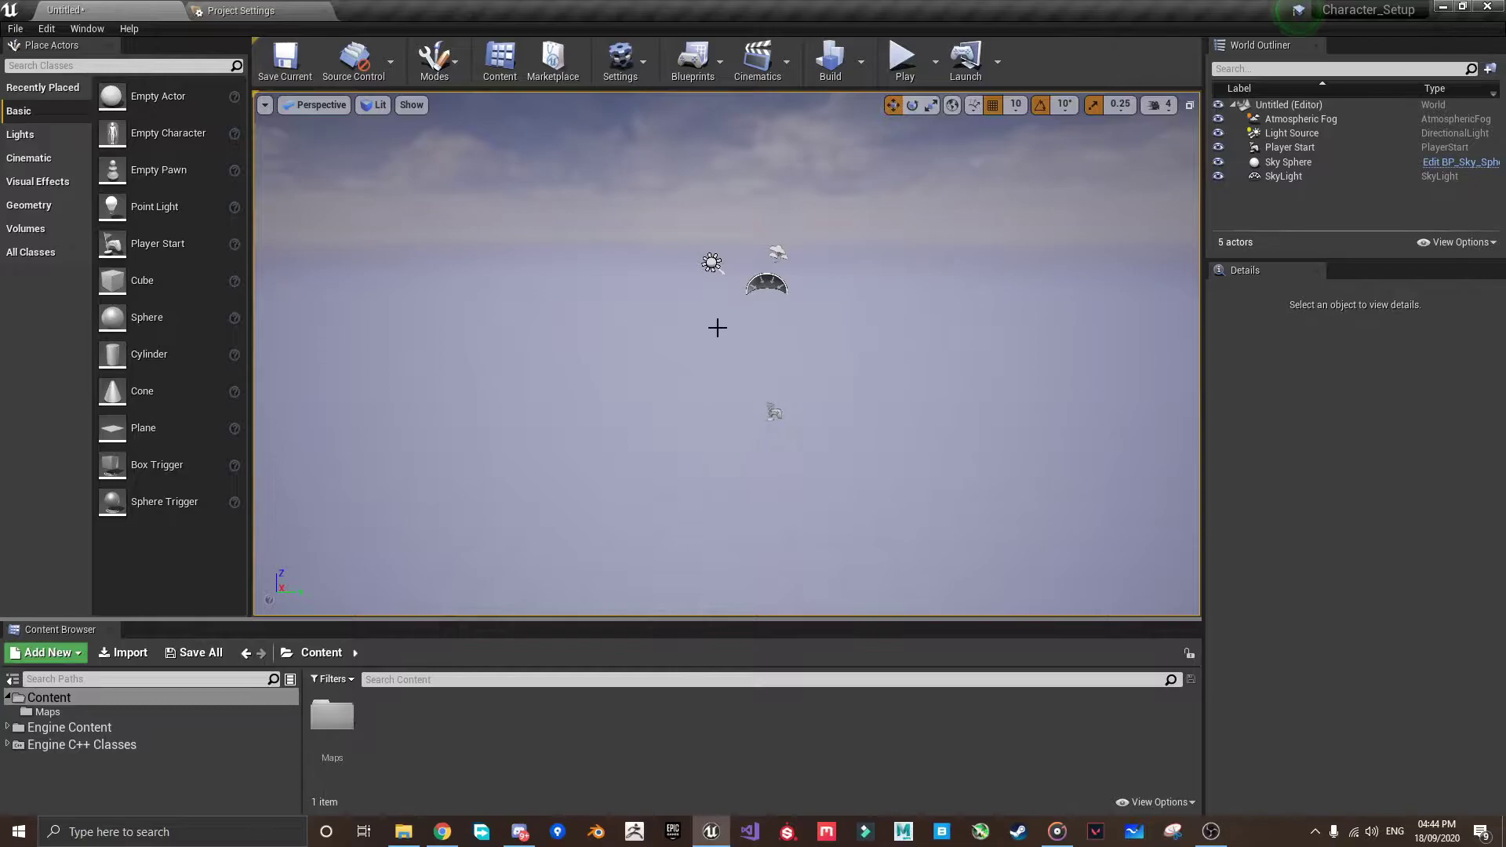
Create a landscape with 7x7-quad sections and 6 X components, then go back to Place mode
left_click(435, 61)
left_click(473, 130)
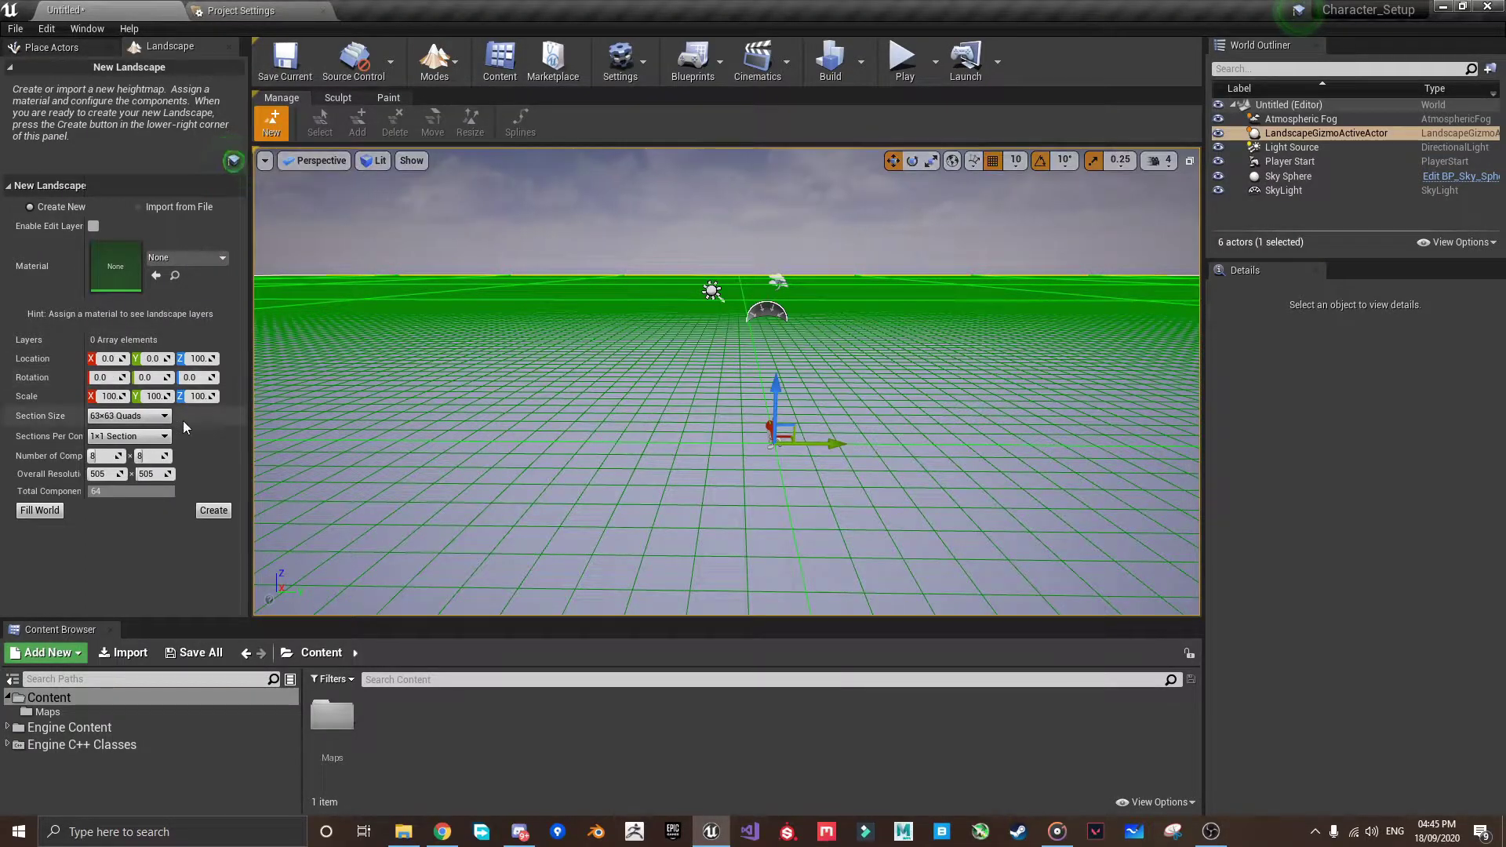
left_click(130, 416)
left_click(143, 436)
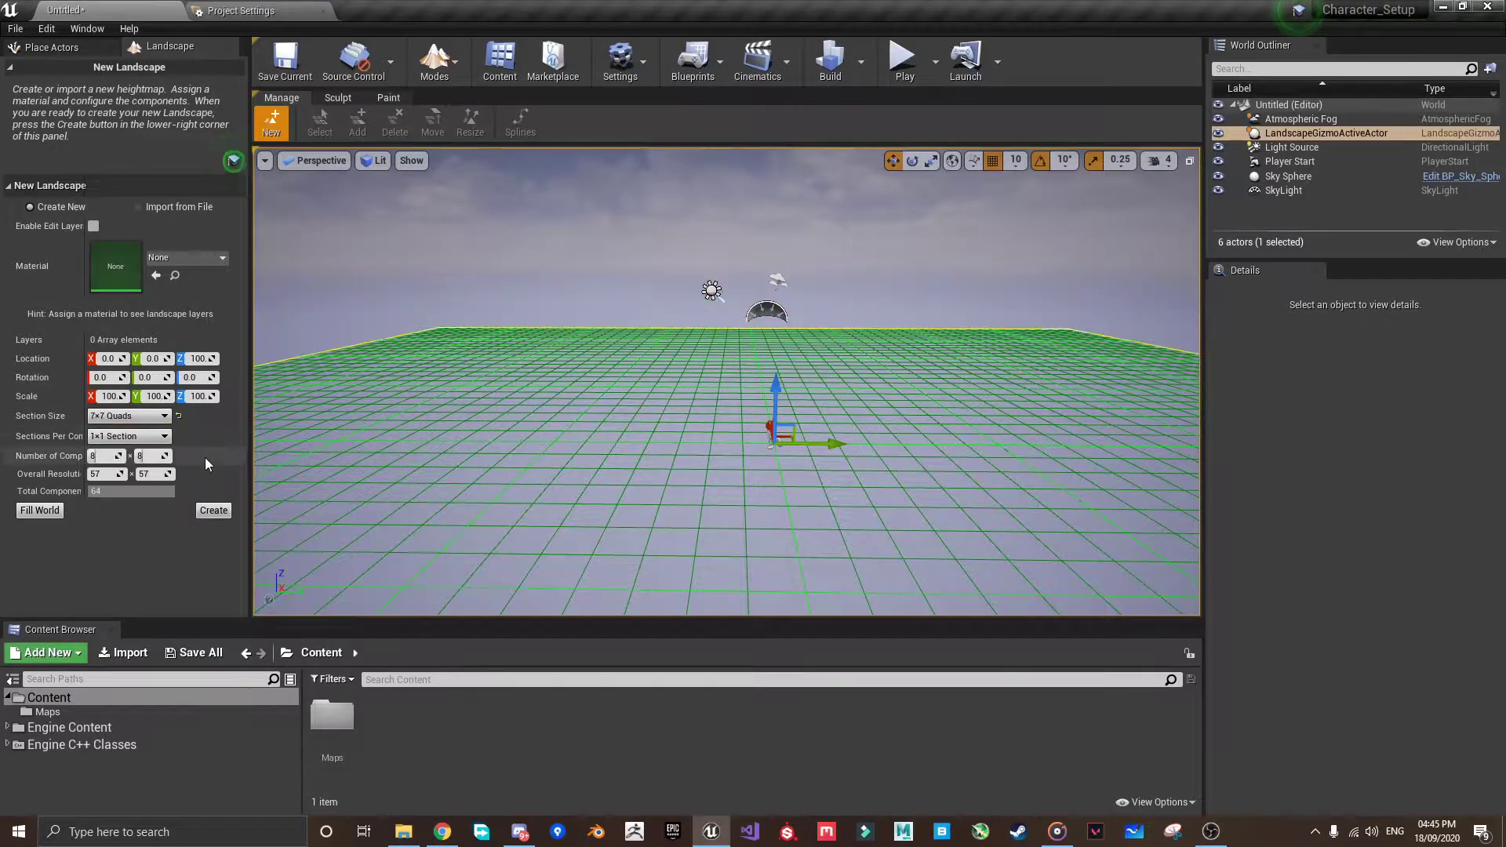
left_click_drag(106, 455, 92, 458)
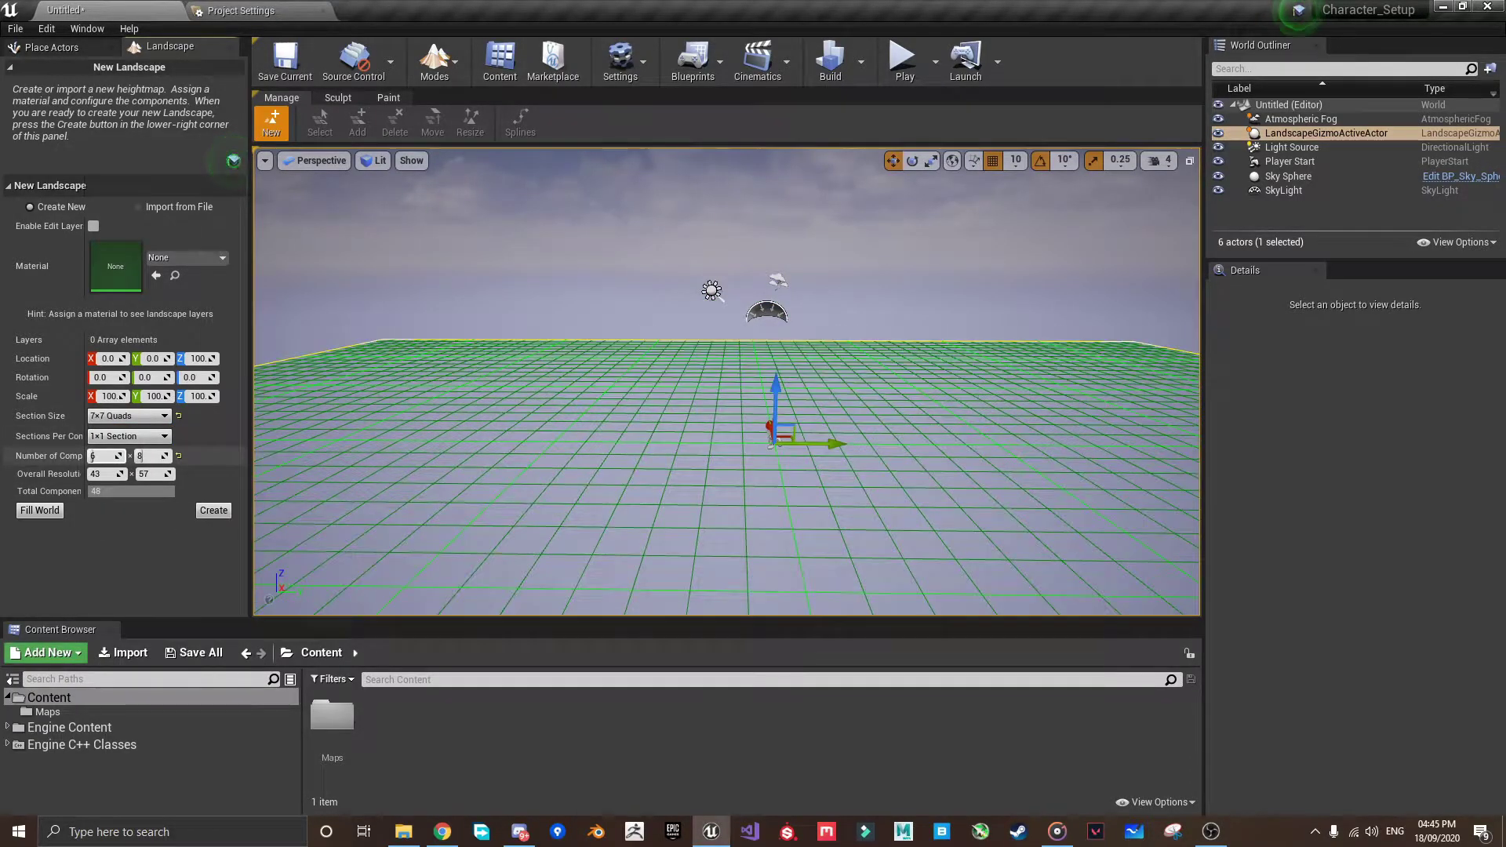
left_click(214, 510)
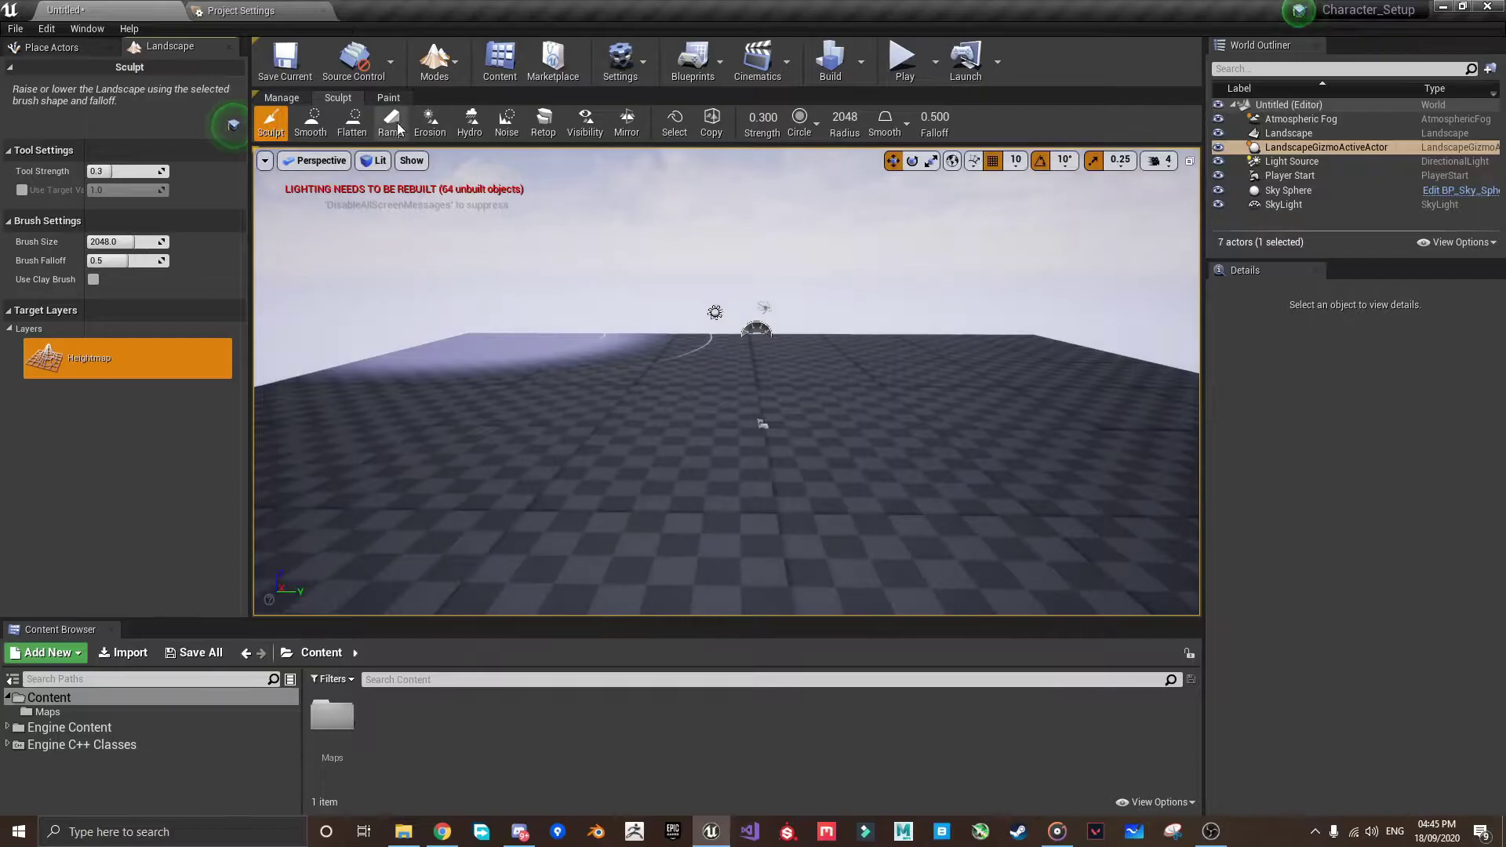
left_click(434, 58)
left_click(447, 104)
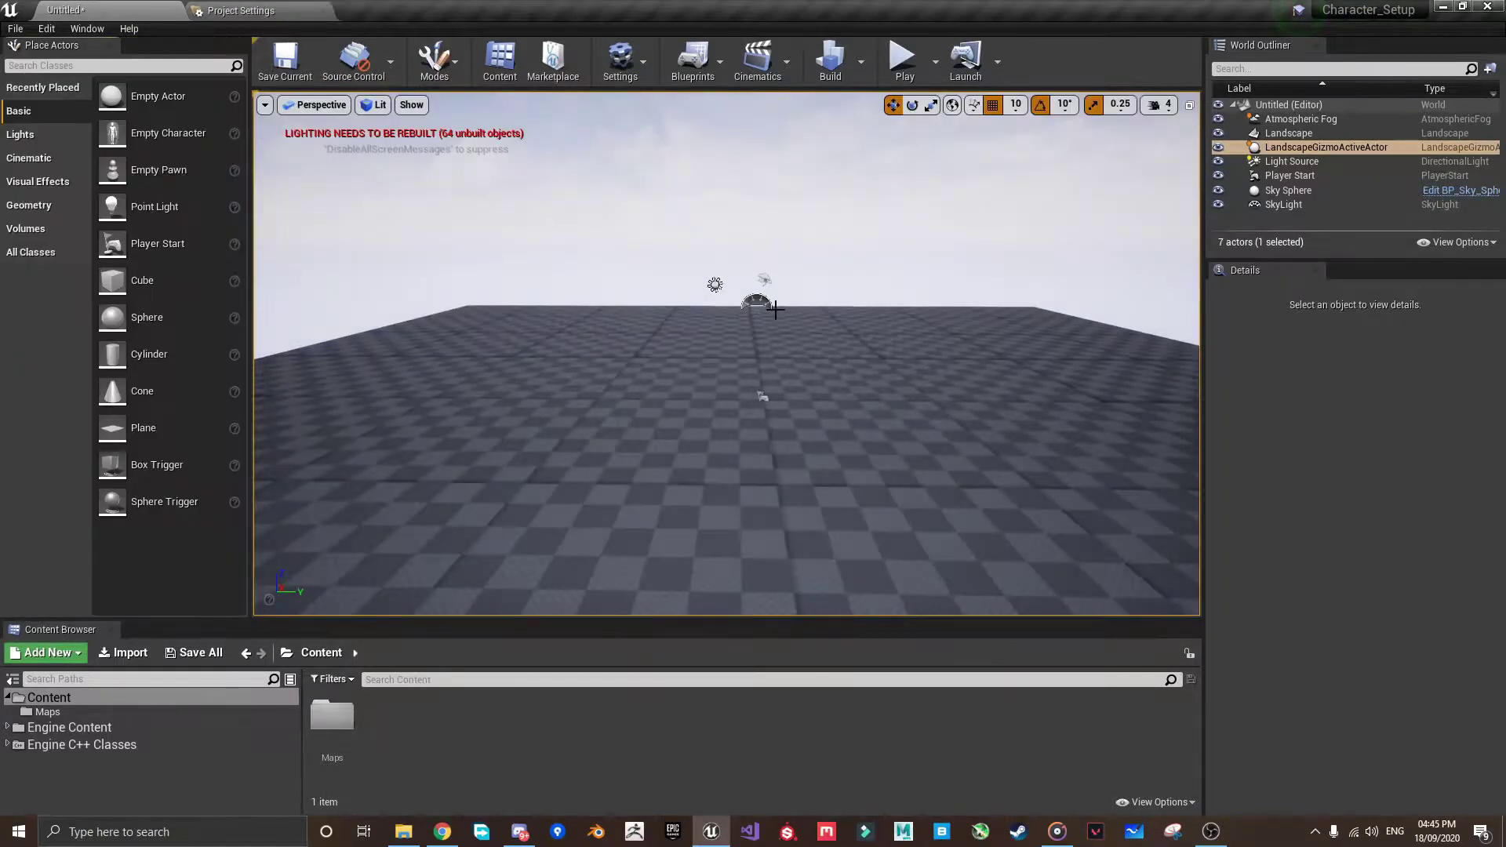
key("f")
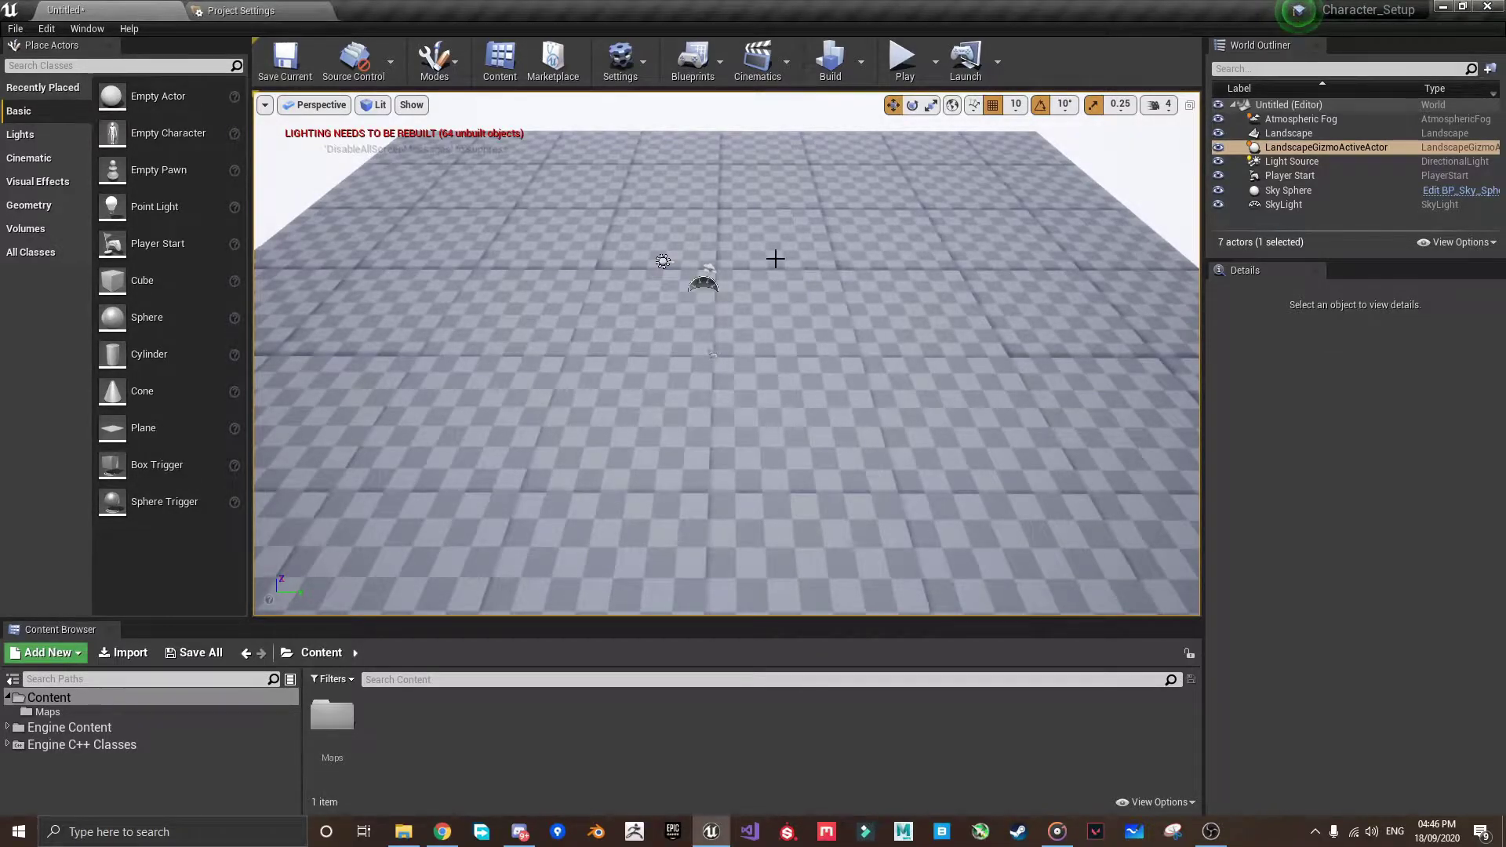
Place a Box brush from Geometry onto the landscape and move it to X 30
left_click(36, 210)
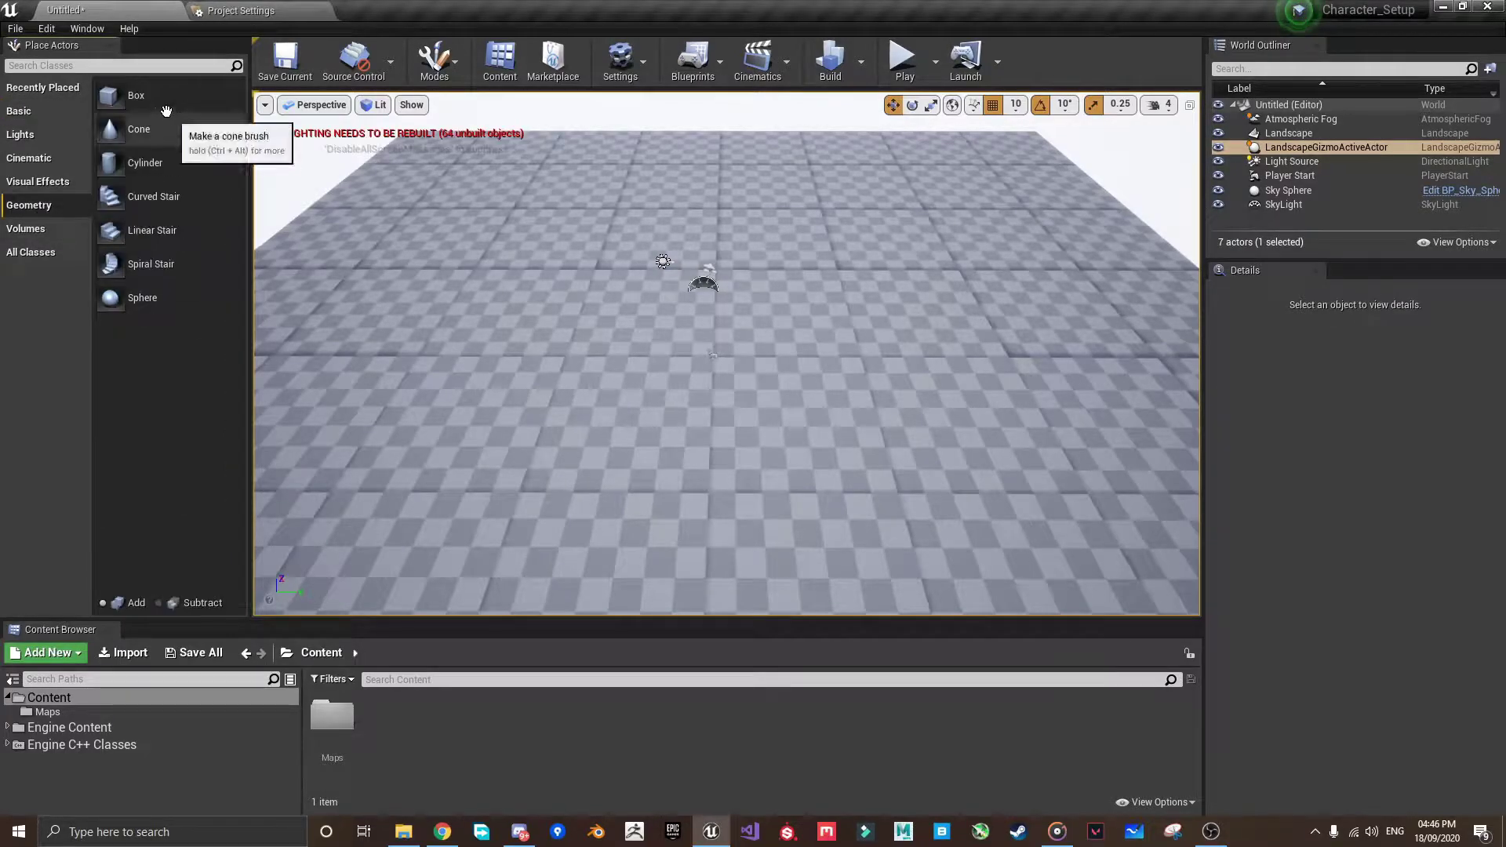
left_click_drag(118, 95, 431, 319)
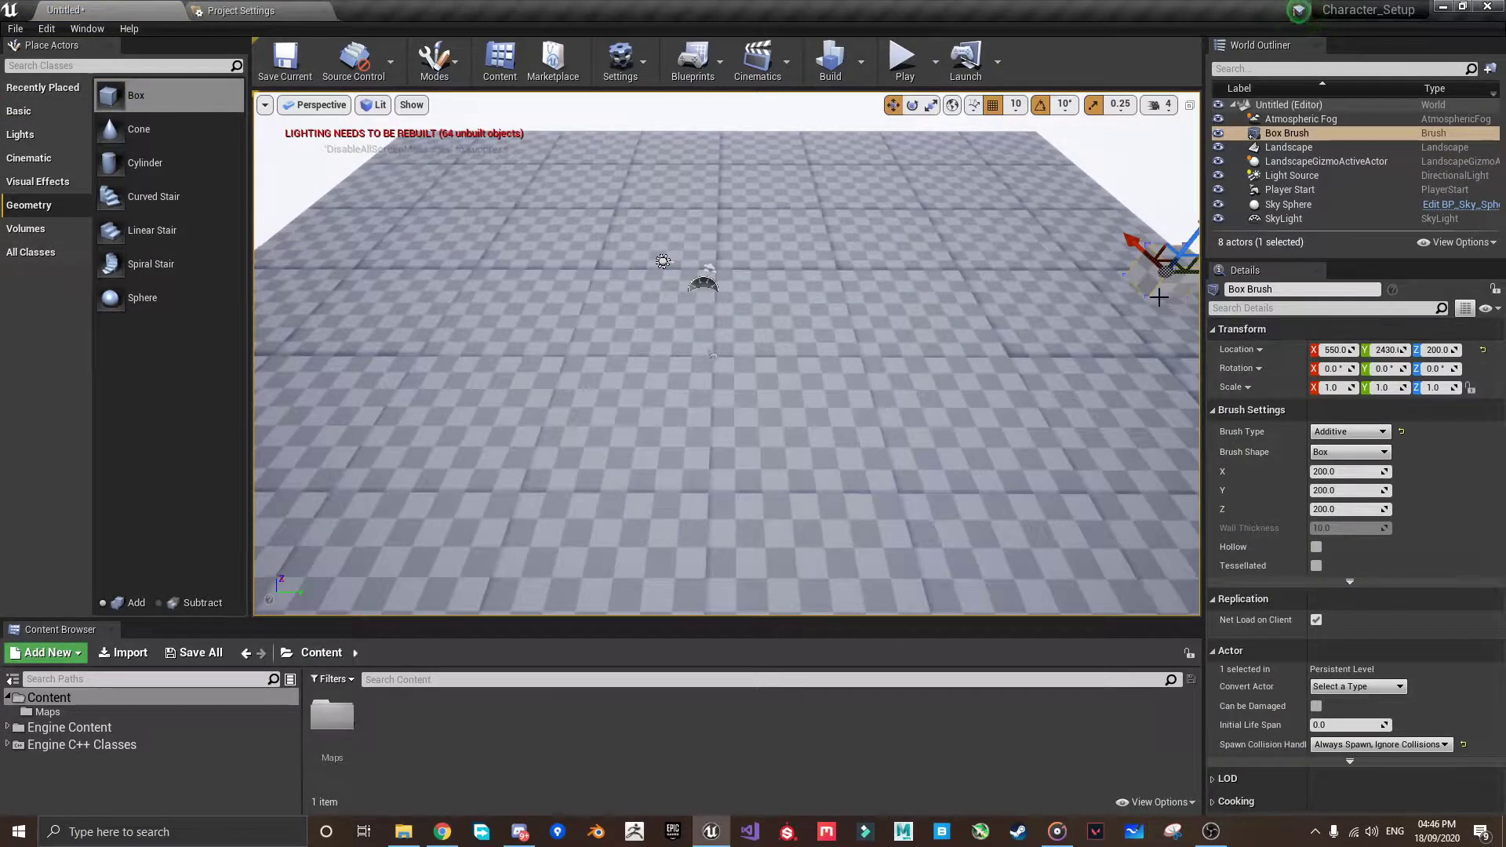
right_click_drag(1159, 286, 827, 211)
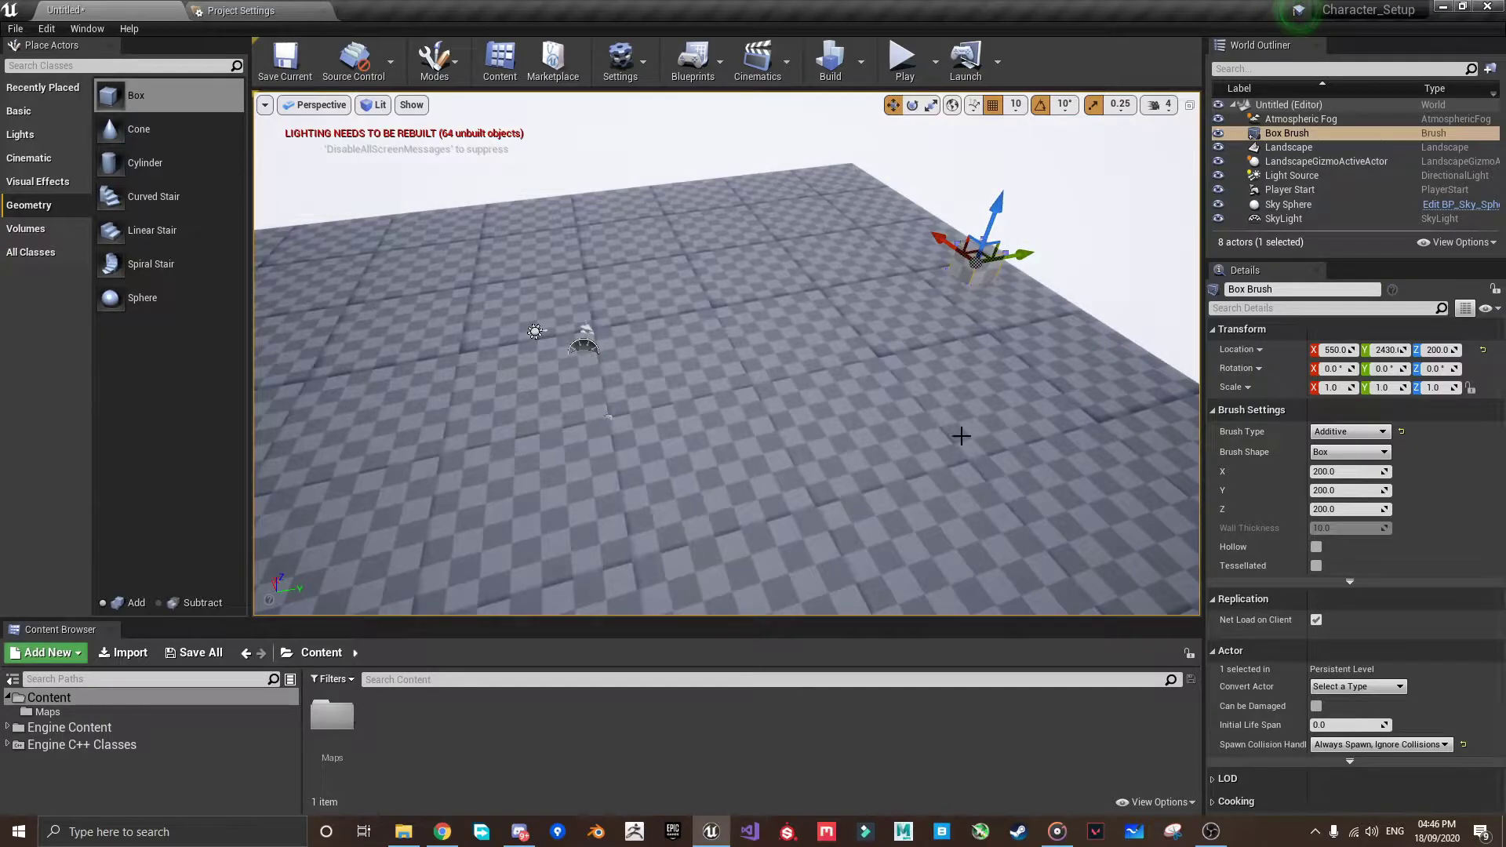
key("f")
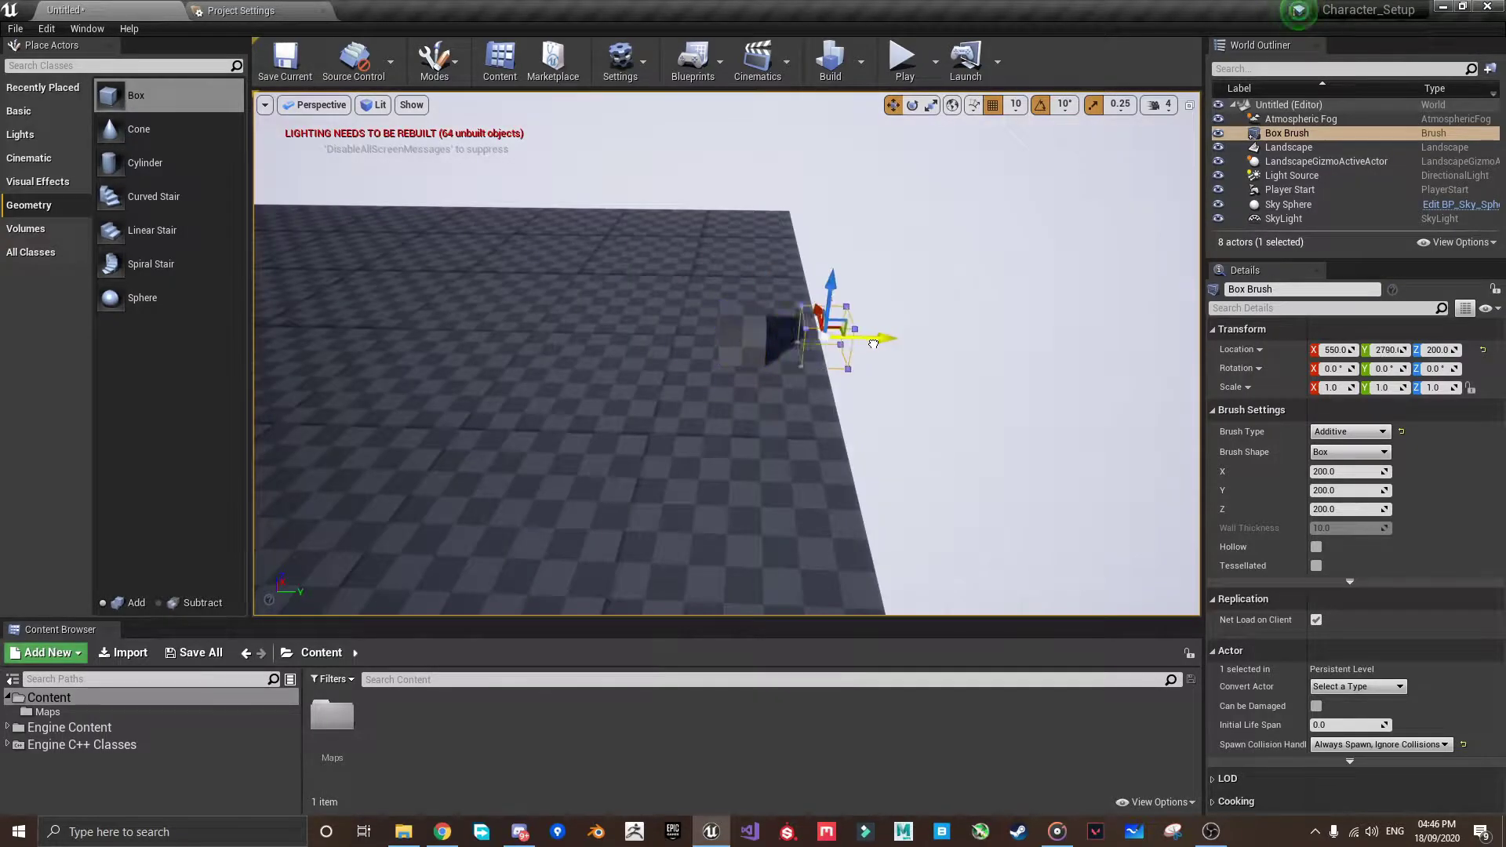
left_click_drag(812, 345, 924, 380)
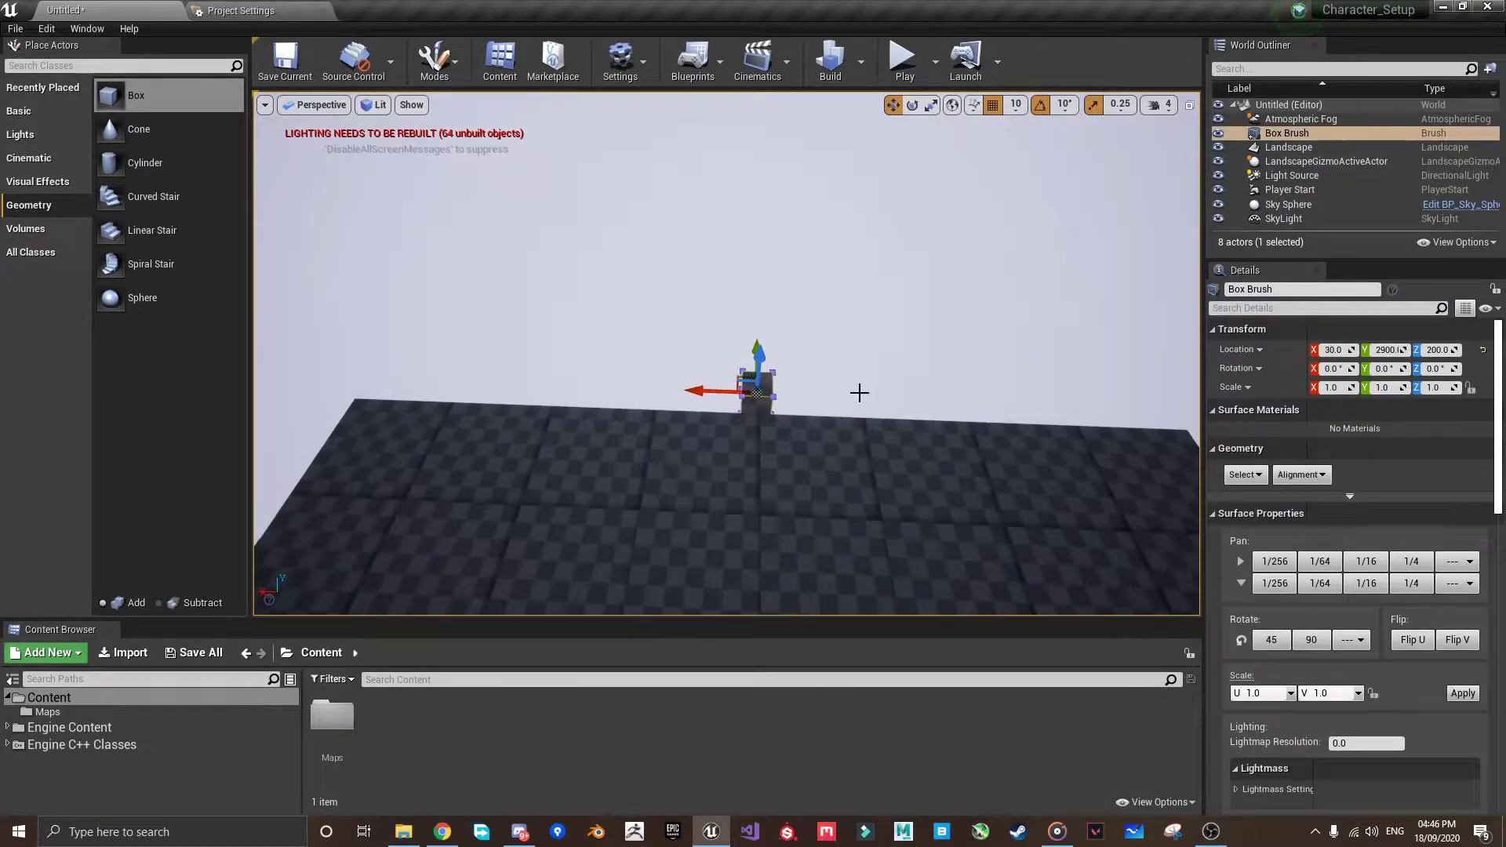
Scale the box brush to 28 × 0.25 × 4.5 and position it at the landscape edge
left_click(932, 106)
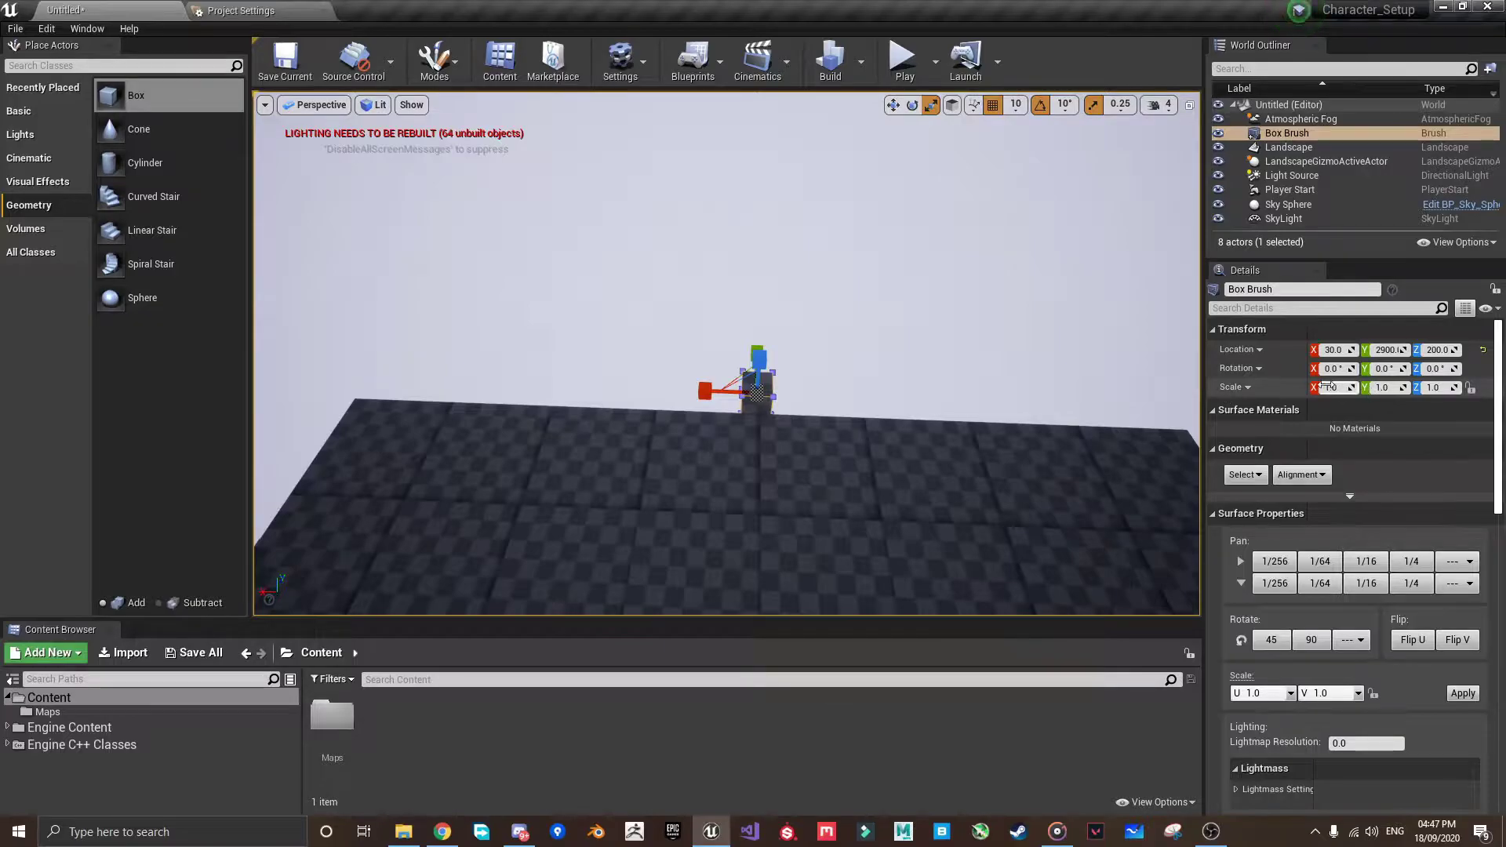
left_click_drag(1333, 387, 1412, 387)
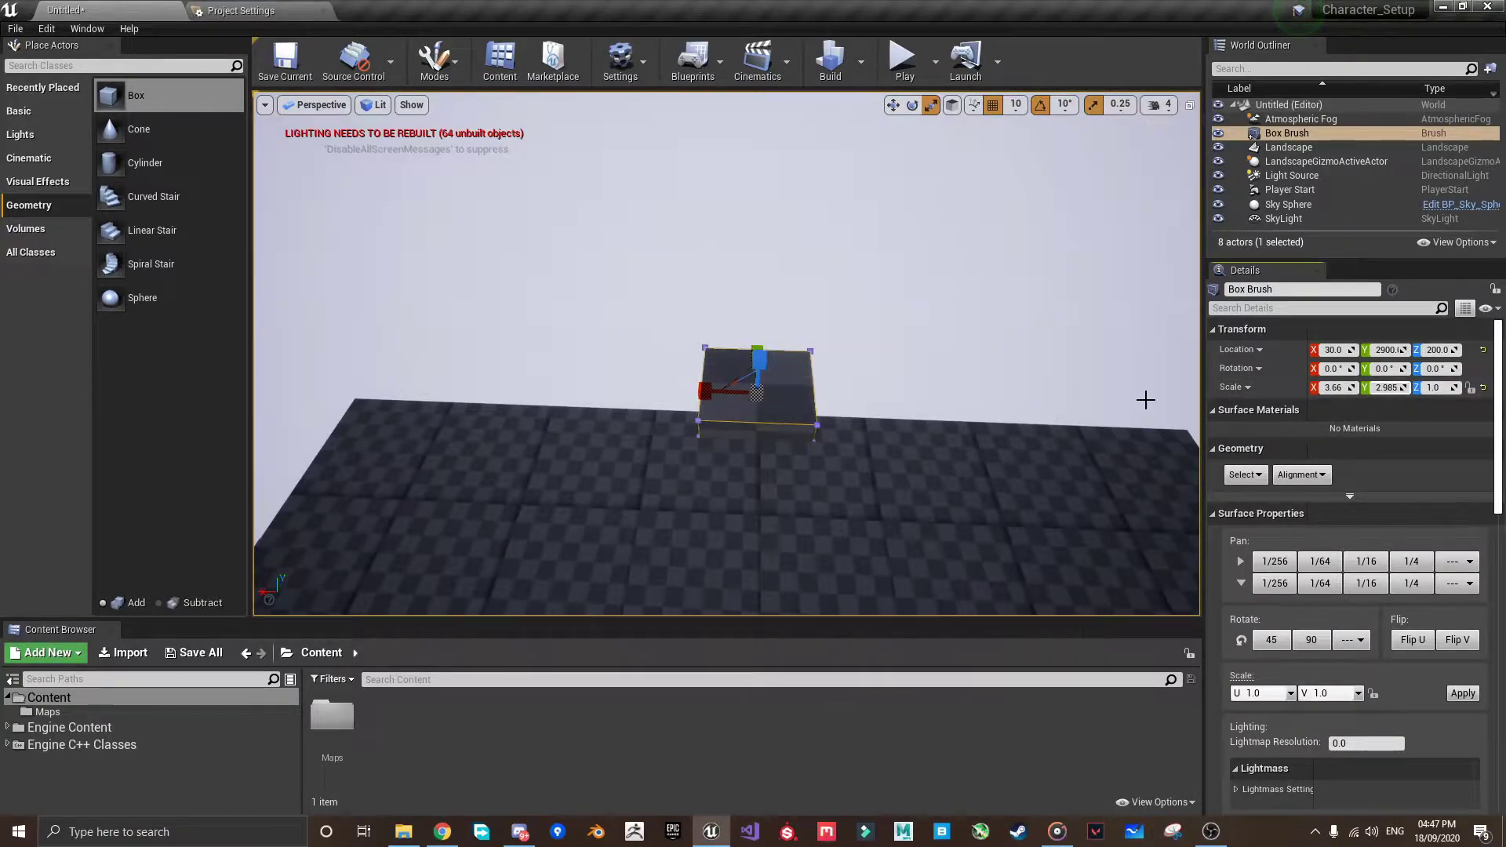
left_click(1484, 388)
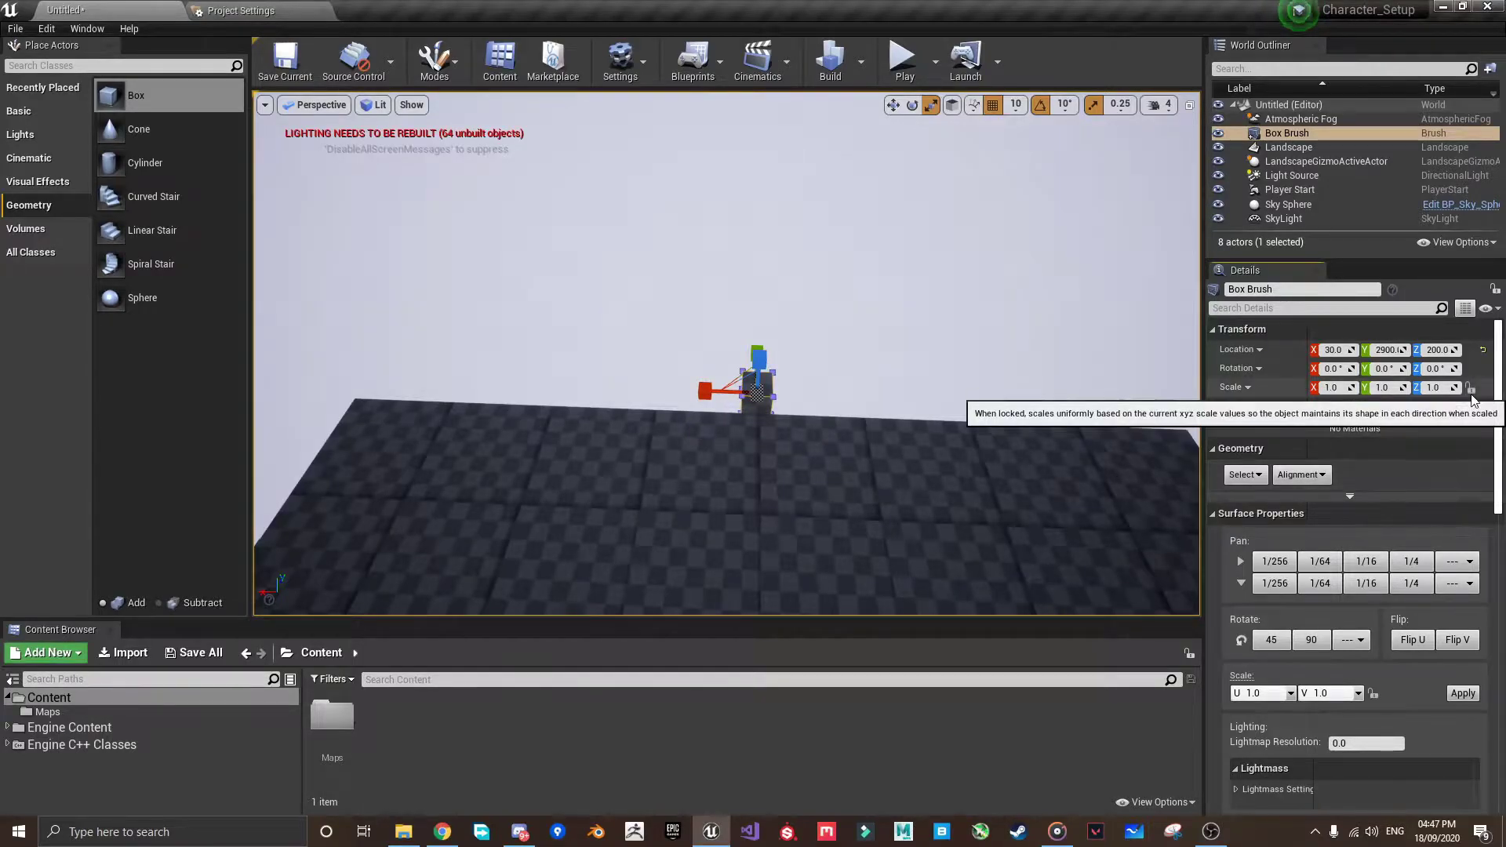
left_click(1471, 390)
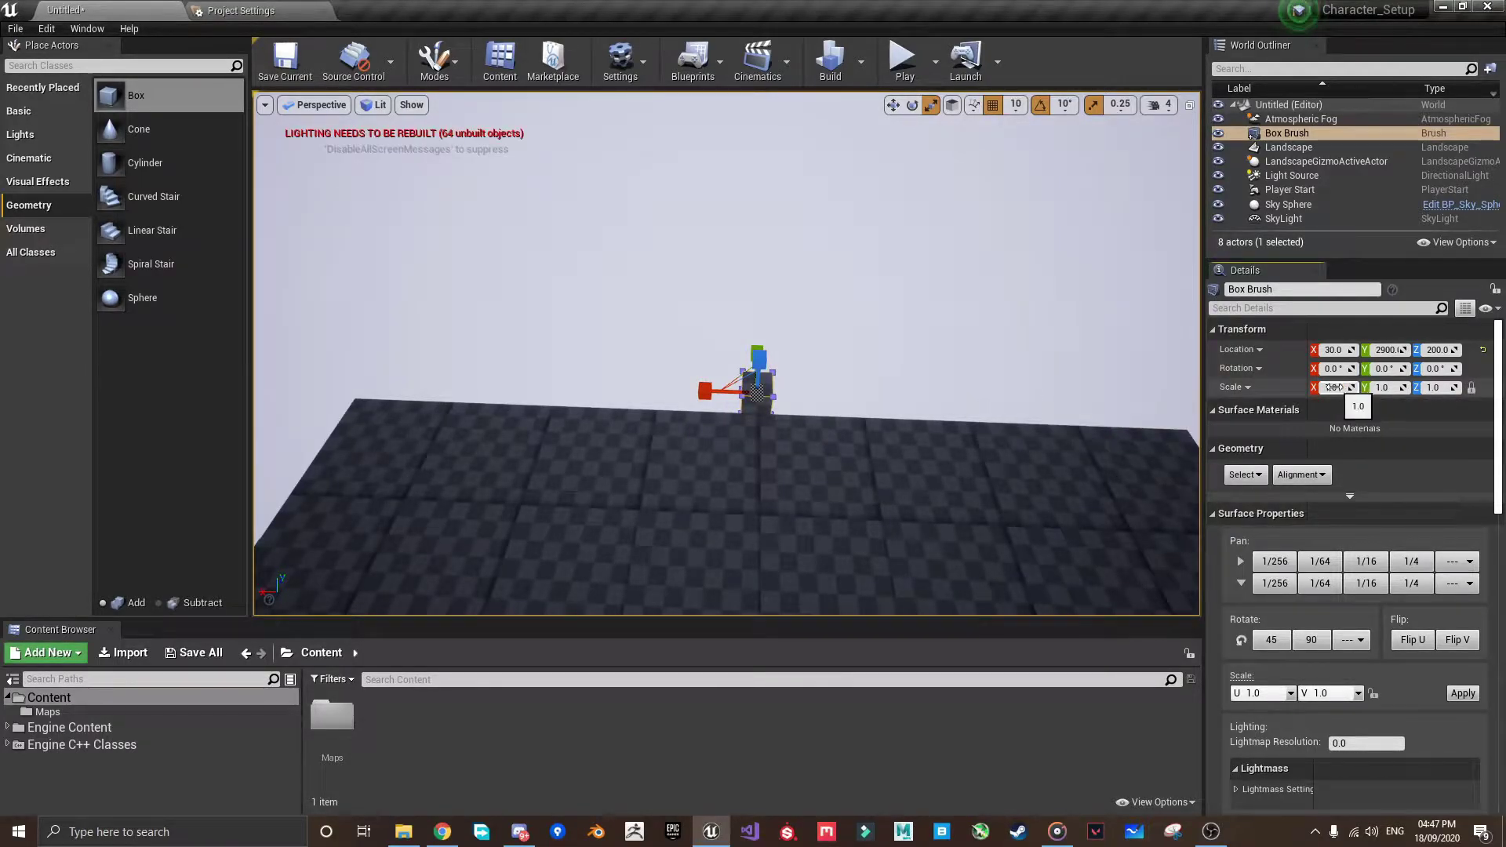
left_click_drag(1334, 387, 1380, 388)
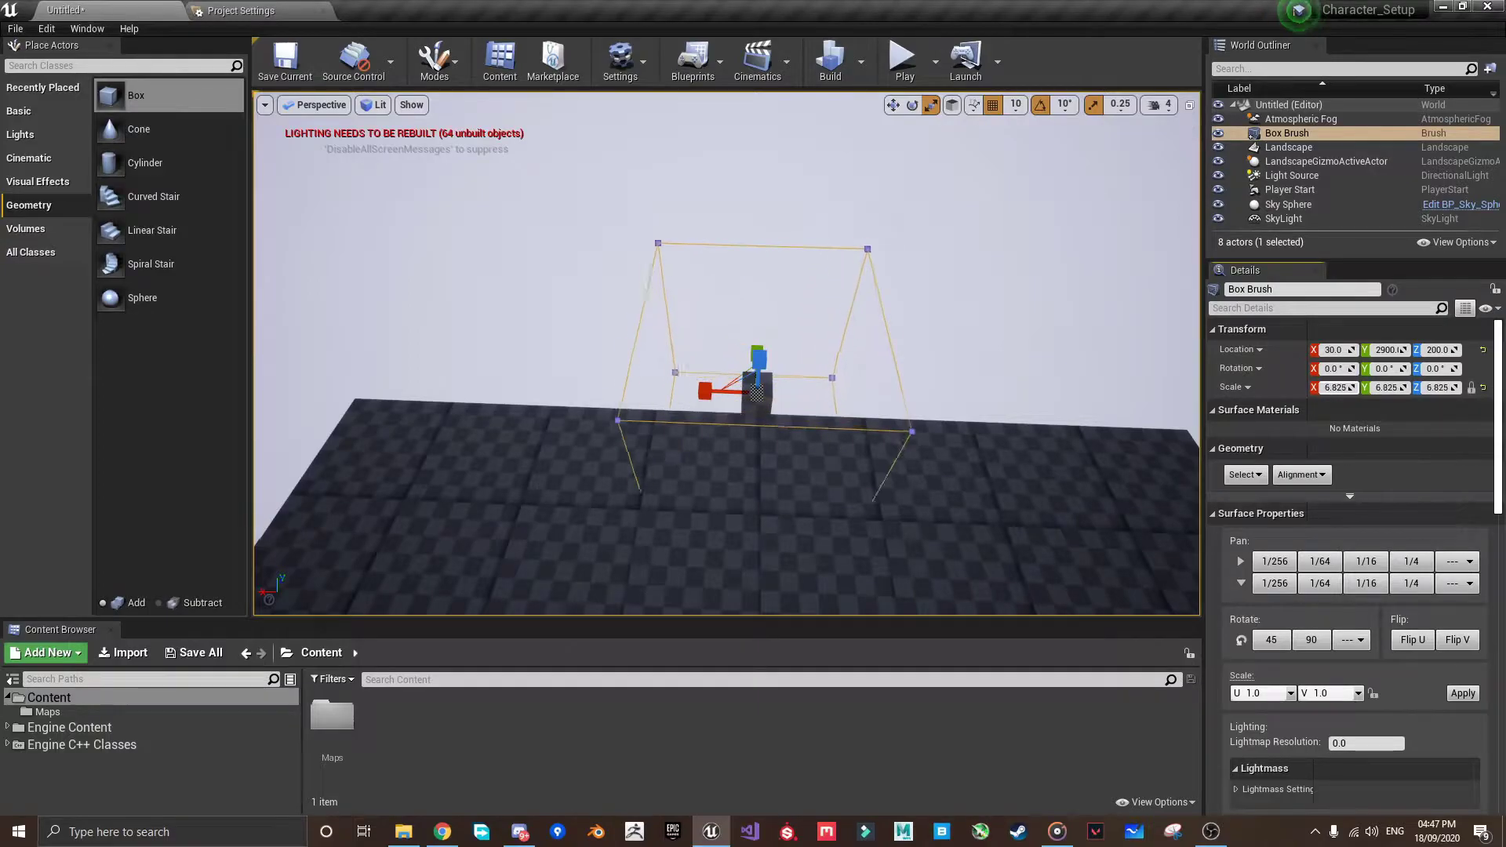
key("ctrl+z")
key("ctrl+z")
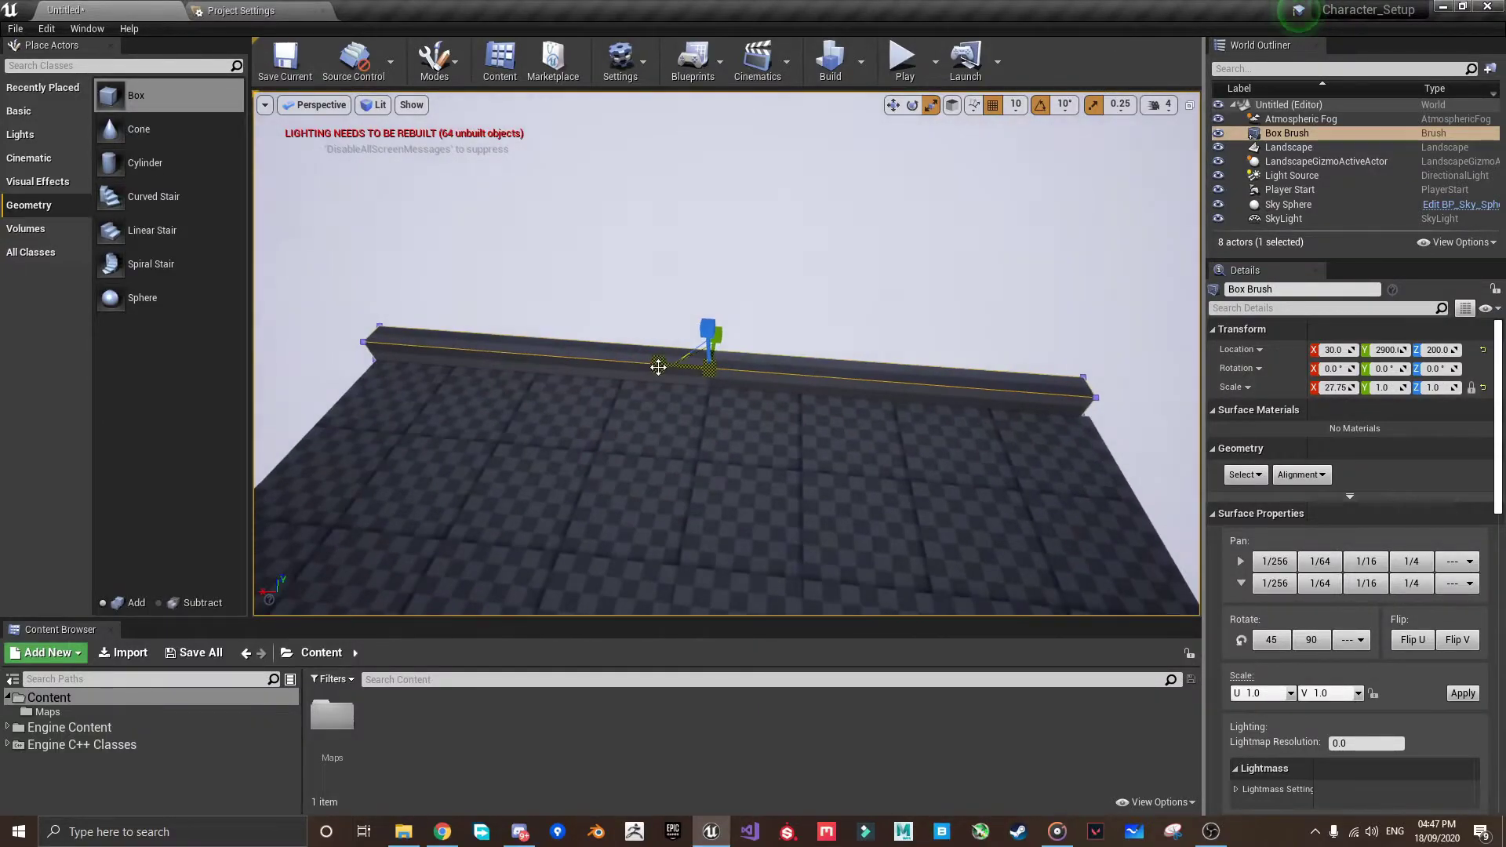
key("w")
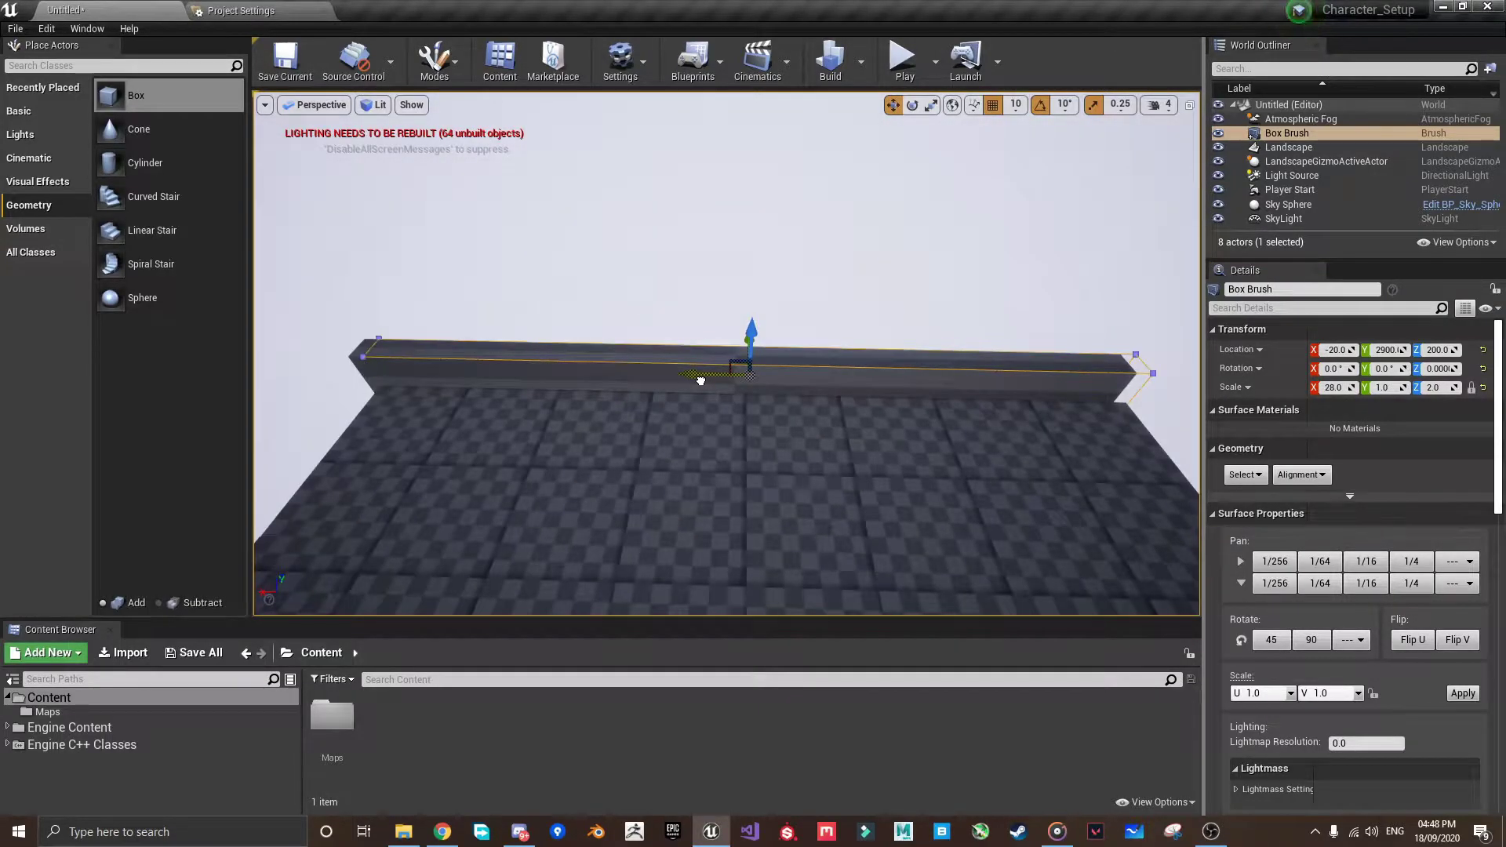
key("ctrl+z")
mouse_move(701, 381)
right_mouse_down()
mouse_move(820, 283)
mouse_move(807, 145)
mouse_move(377, 397)
right_mouse_up()
Duplicate the wall and paste the first wall's location onto Box Brush2 for the opposite side
right_click(376, 397)
left_click(437, 477)
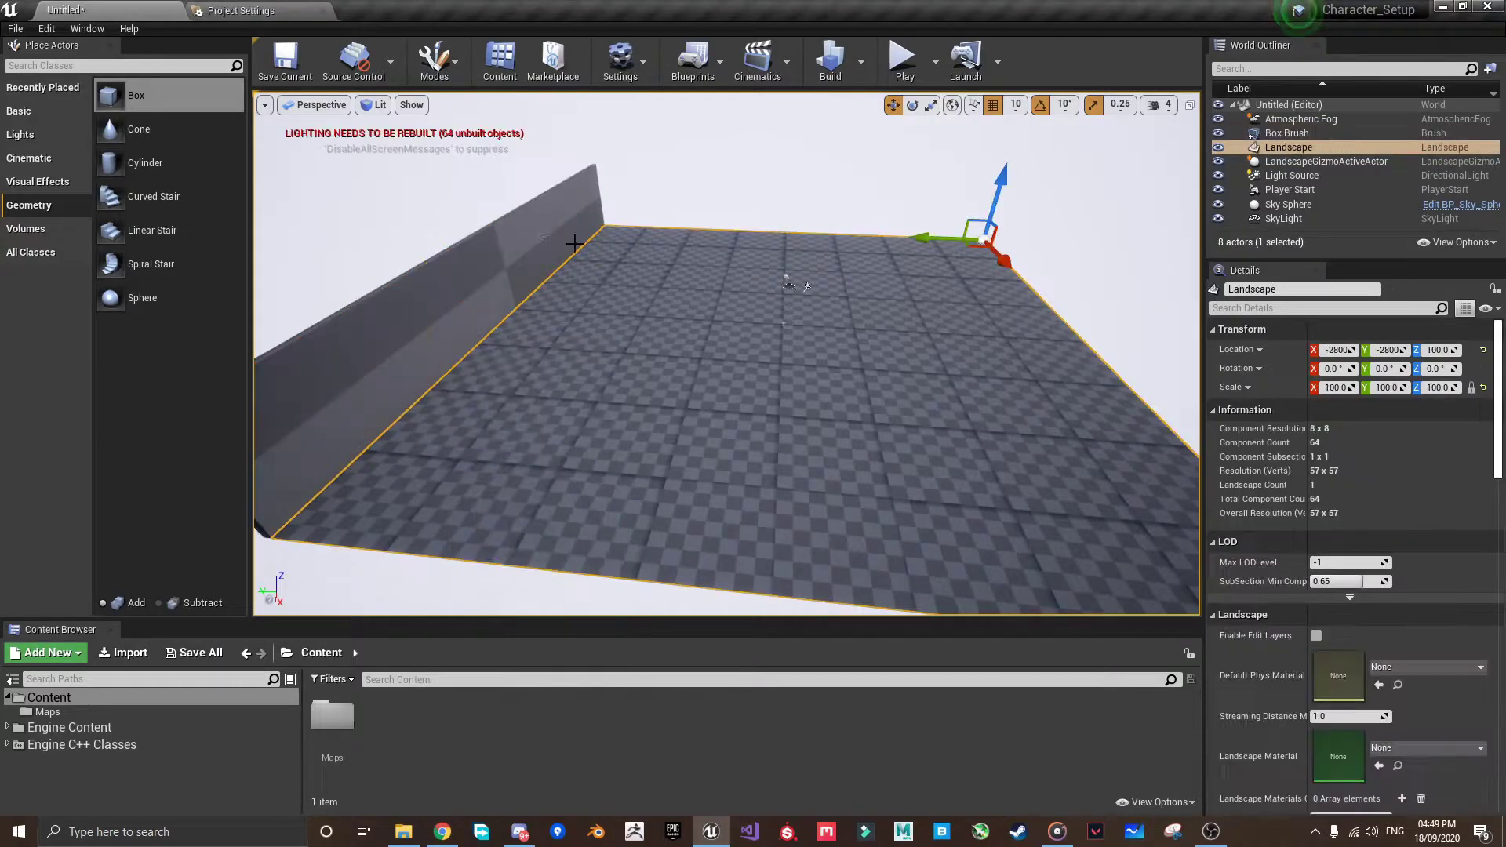
left_click(574, 244)
right_click_drag(574, 244, 666, 248)
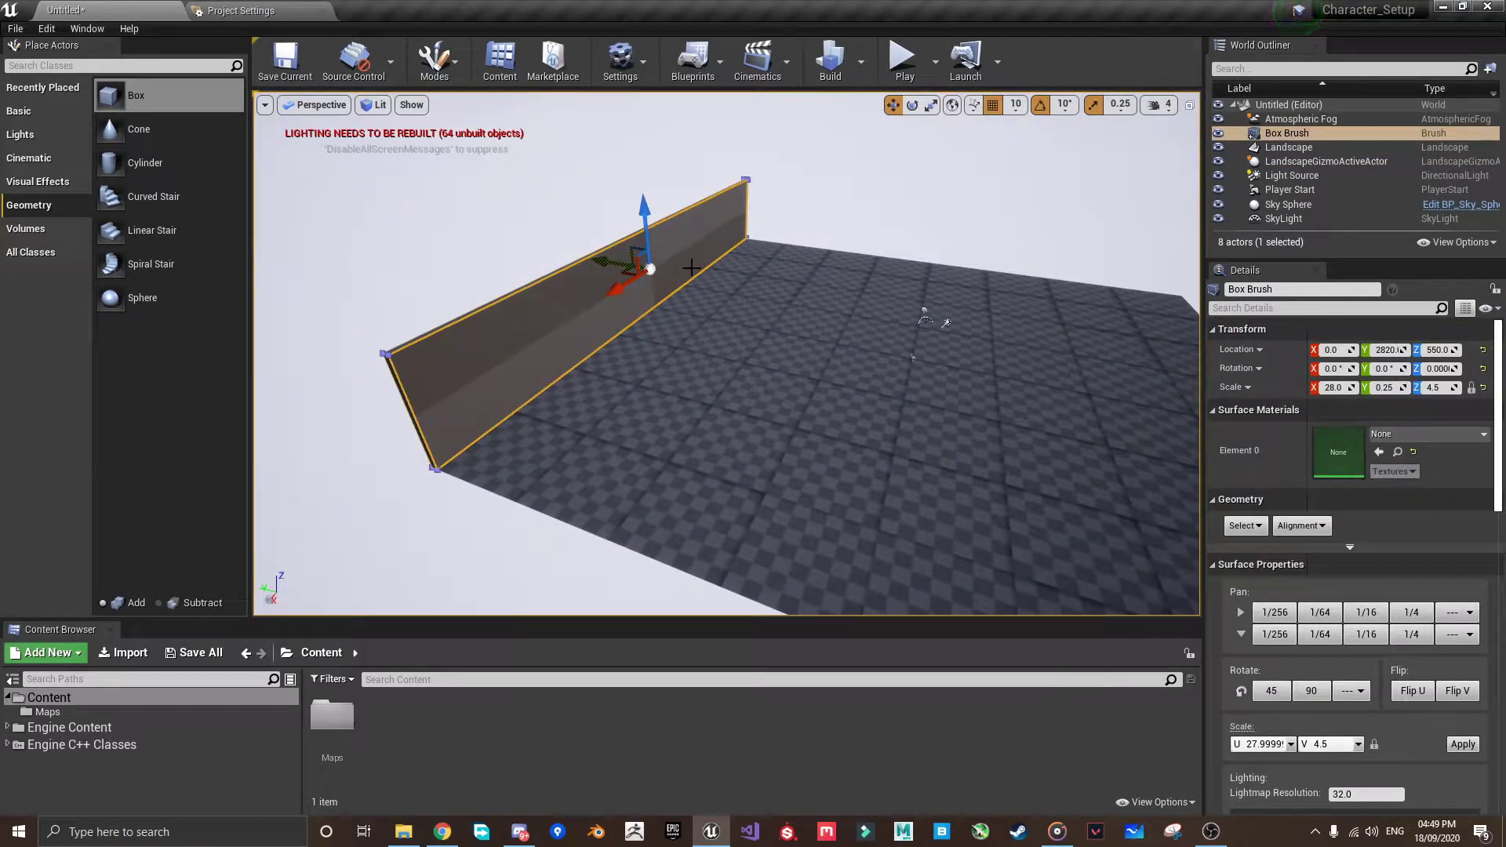
right_click_drag(850, 222, 709, 204)
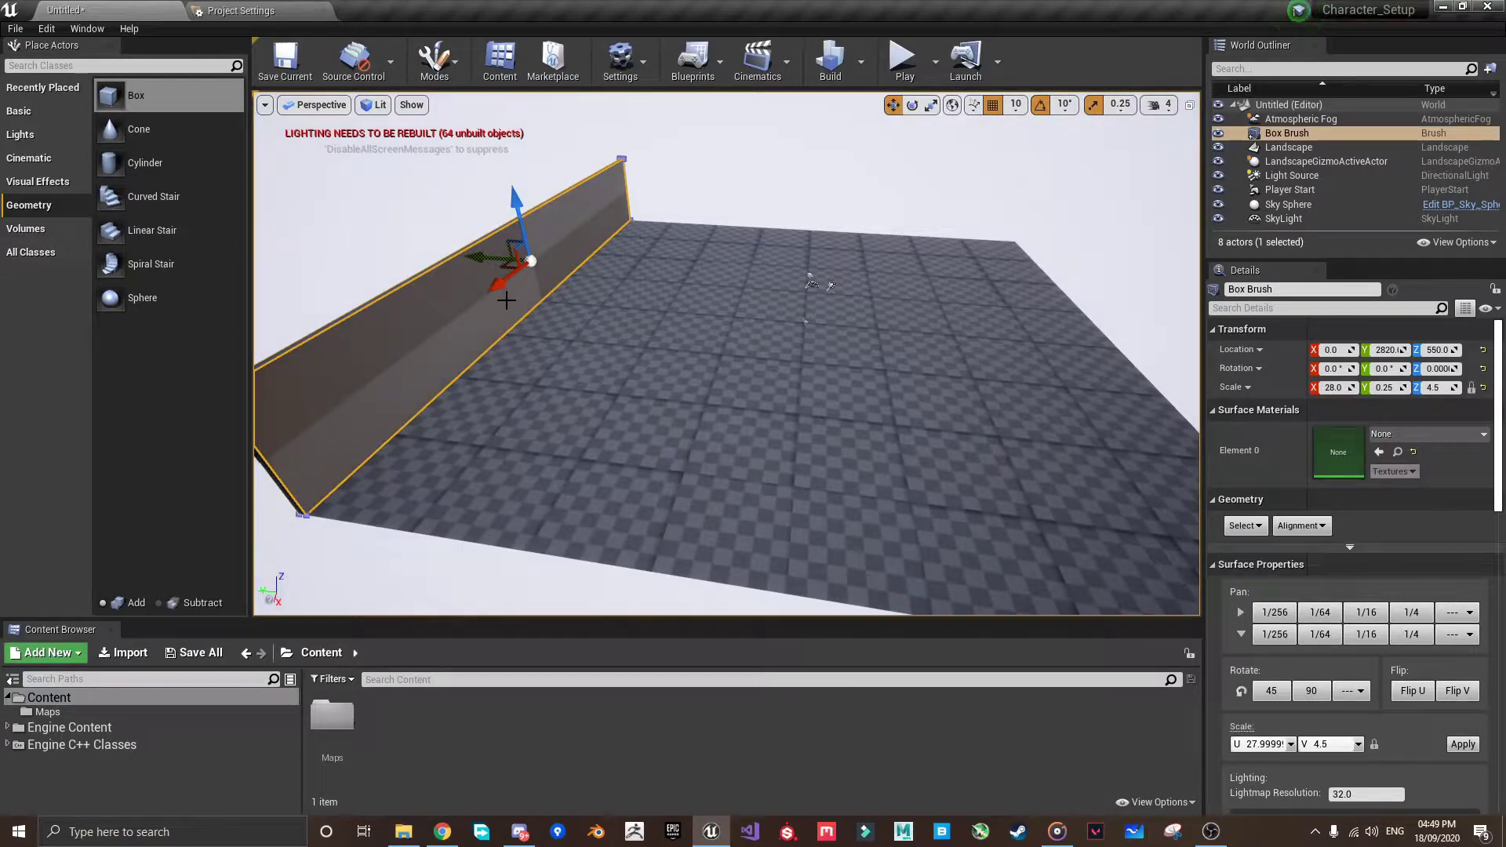
key("ctrl+w")
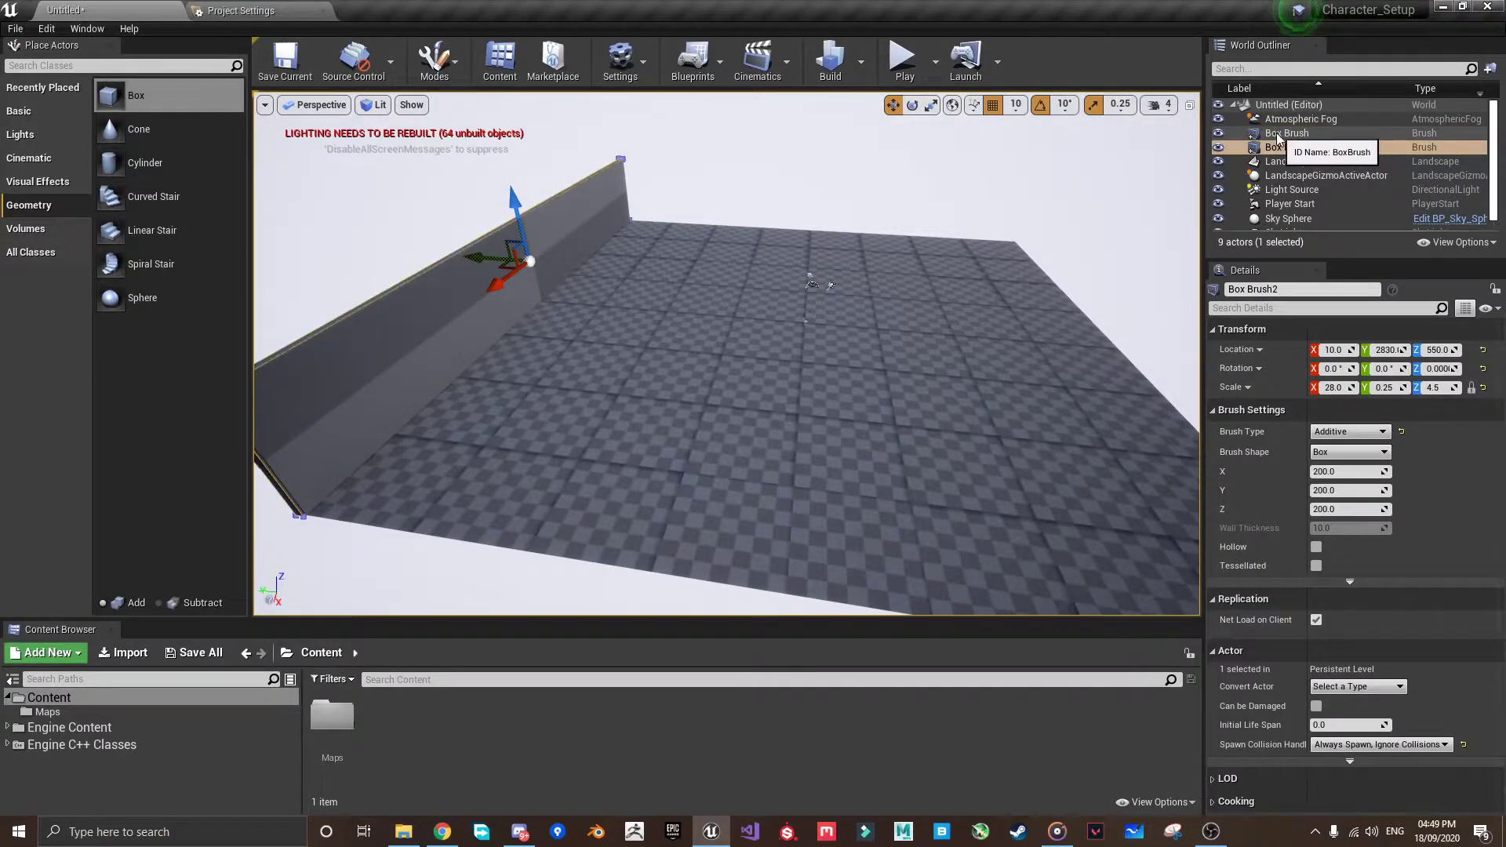
left_click(1286, 134)
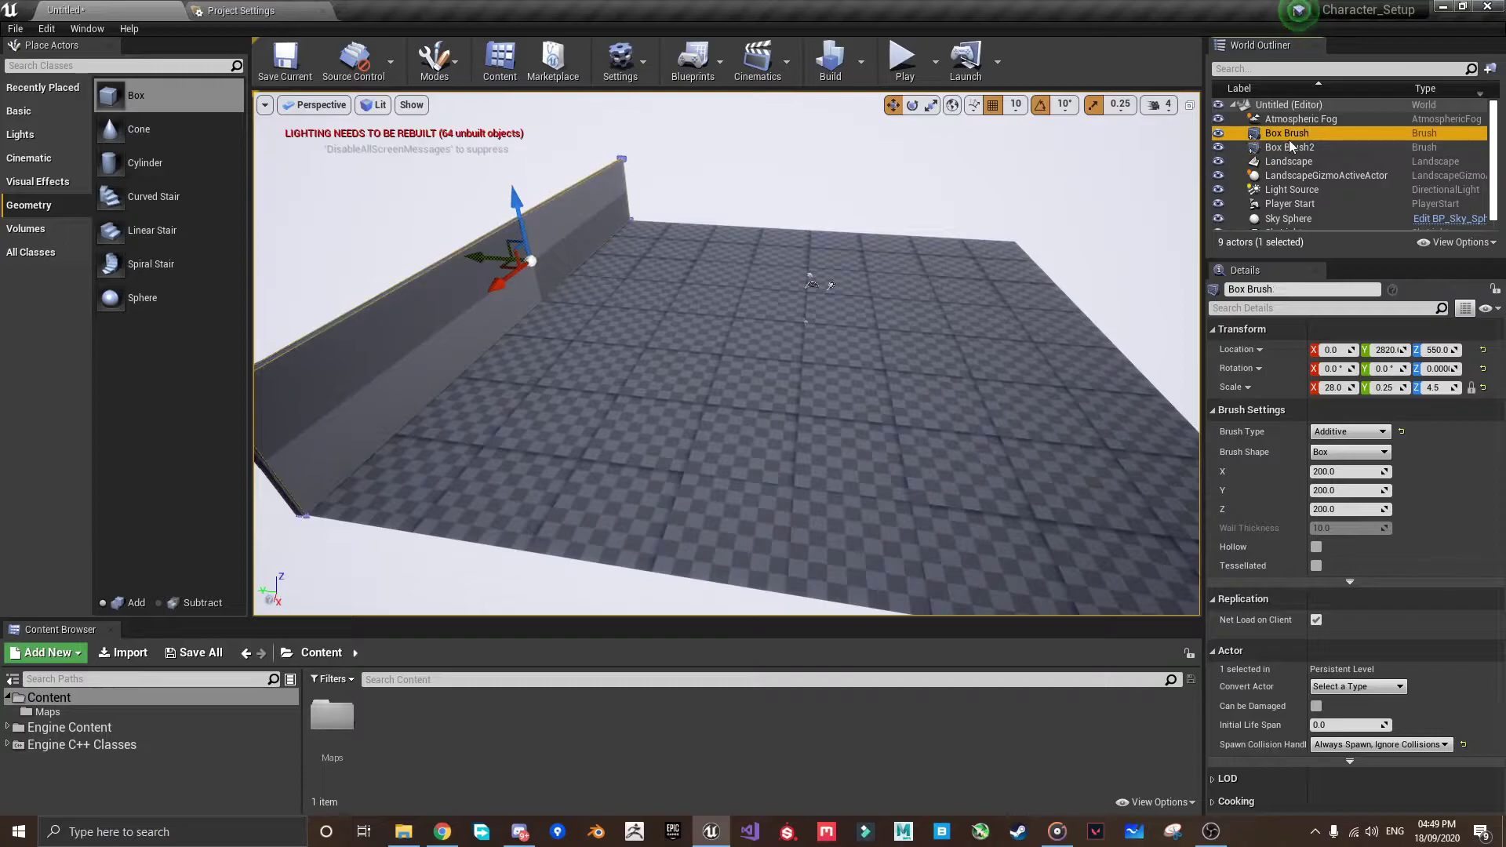
right_click(1290, 350)
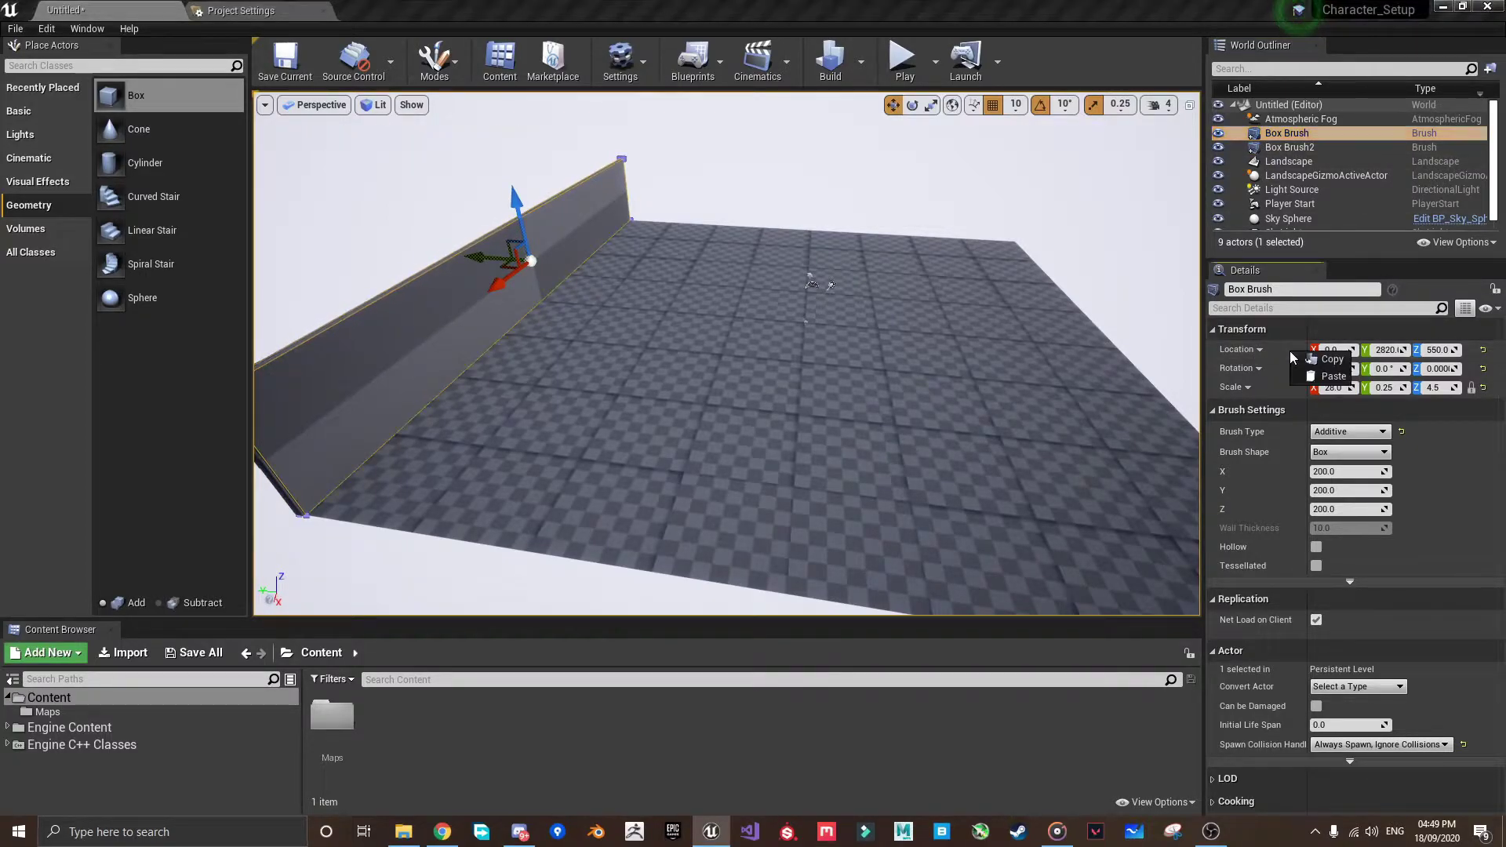
left_click(1309, 357)
left_click(1288, 148)
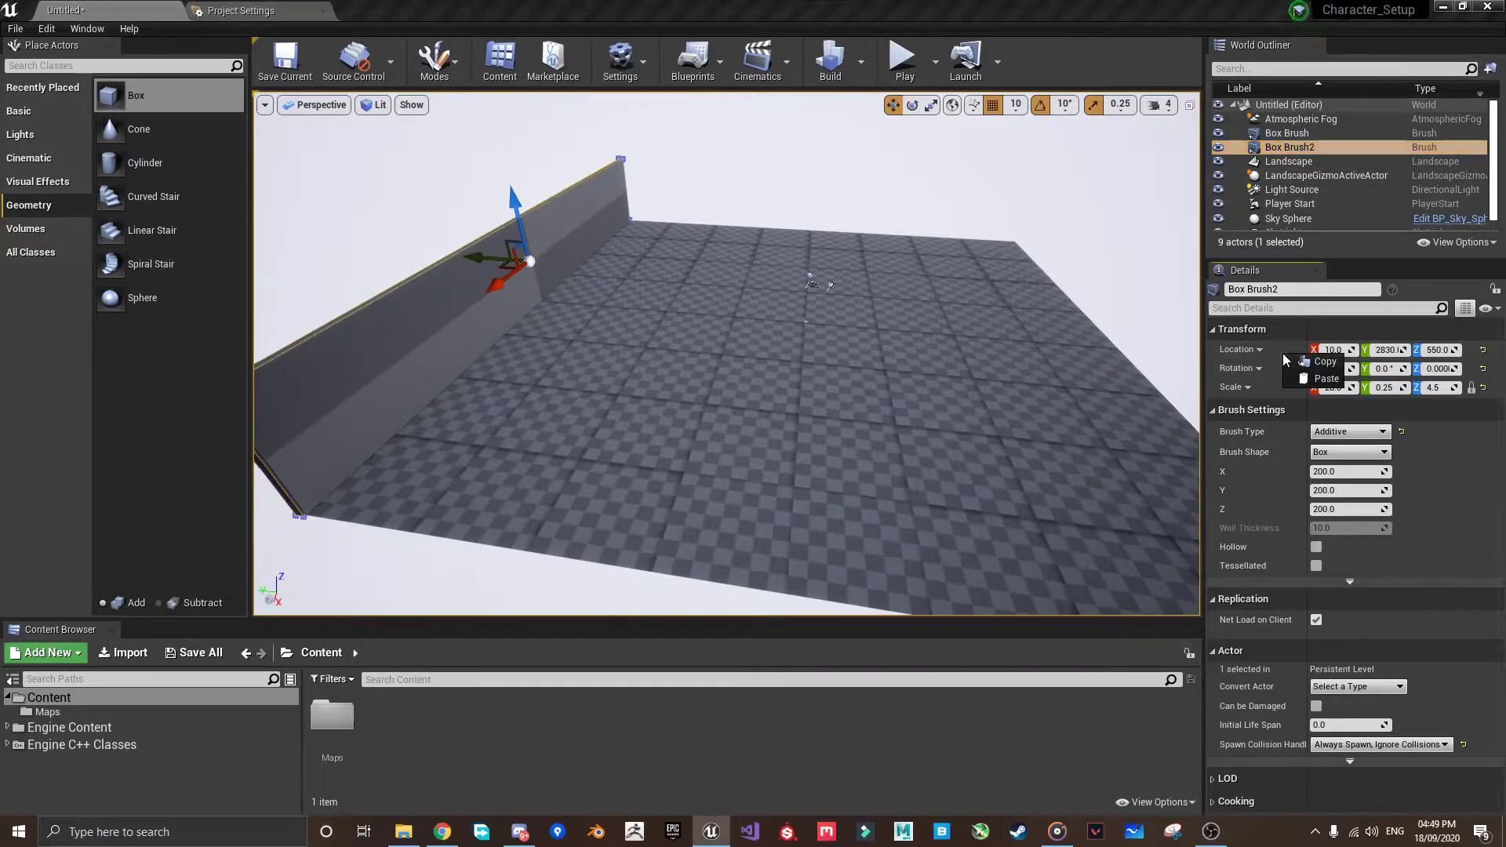
right_click(1283, 353)
left_click(1309, 374)
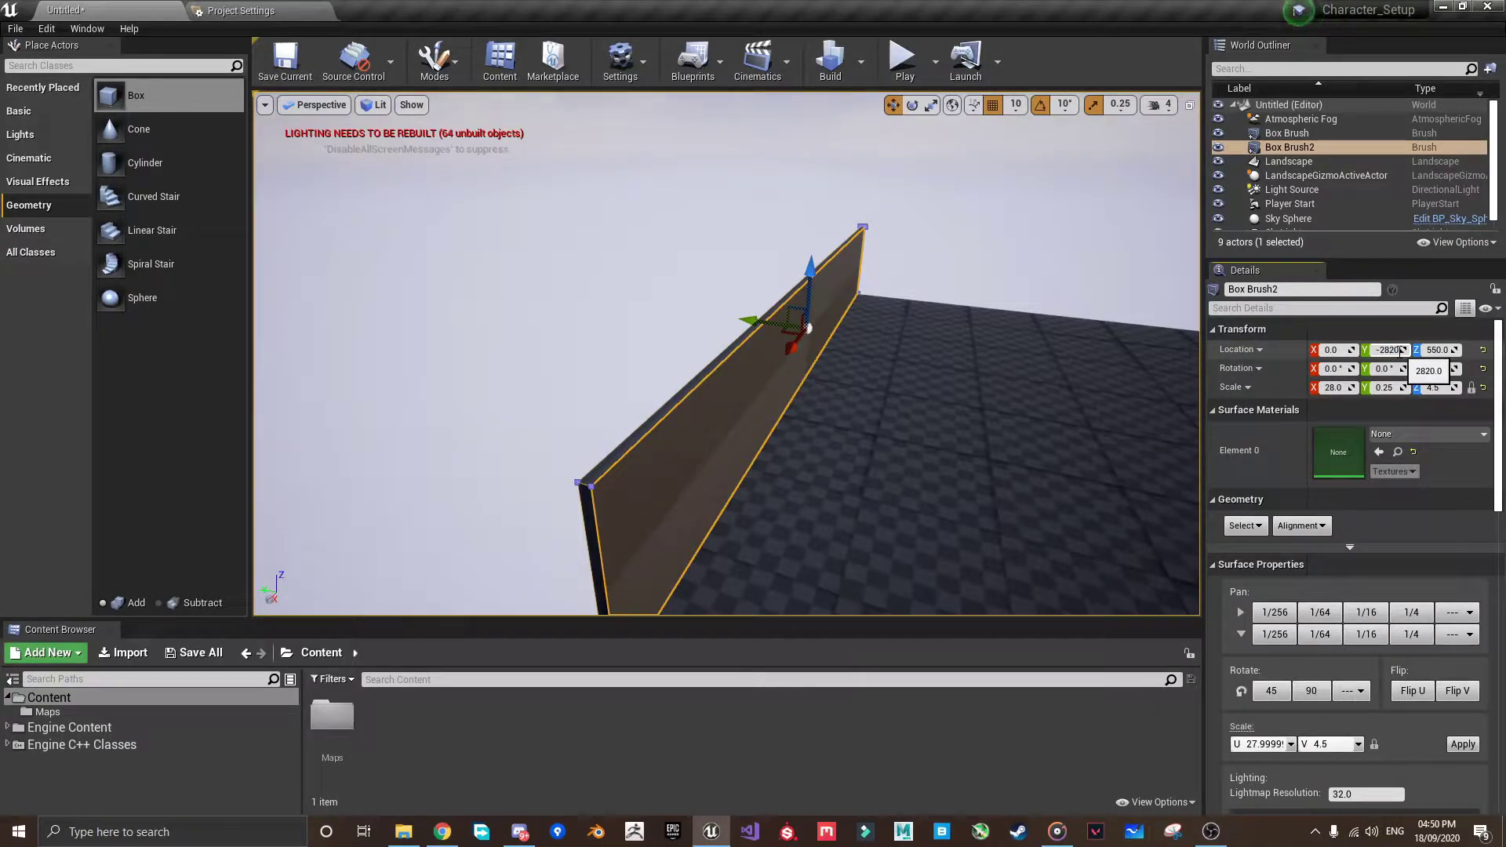
Duplicate the second wall, rotate it 90° on Z, and place it along a floor edge
mouse_move(825, 343)
right_mouse_down()
mouse_move(785, 353)
mouse_move(1029, 309)
mouse_move(966, 273)
right_mouse_up()
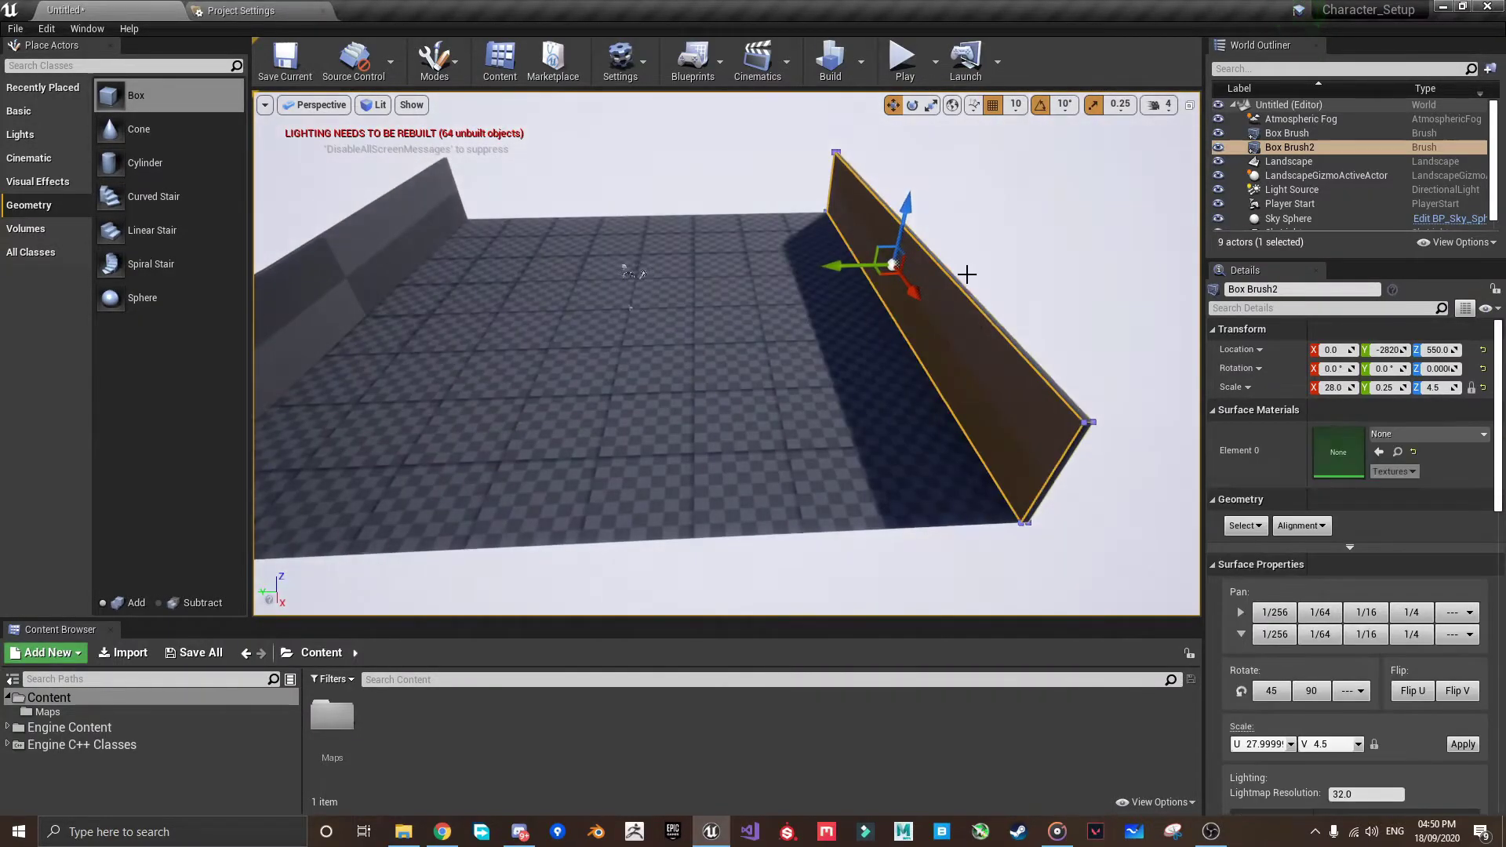
key("ctrl+w")
left_click(1436, 368)
type("90")
key("Return")
mouse_move(784, 337)
right_mouse_down()
mouse_move(722, 322)
mouse_move(899, 168)
right_mouse_up()
Duplicate the rotated wall and move the copy to the far edge
left_click(1286, 132)
key("ctrl+w")
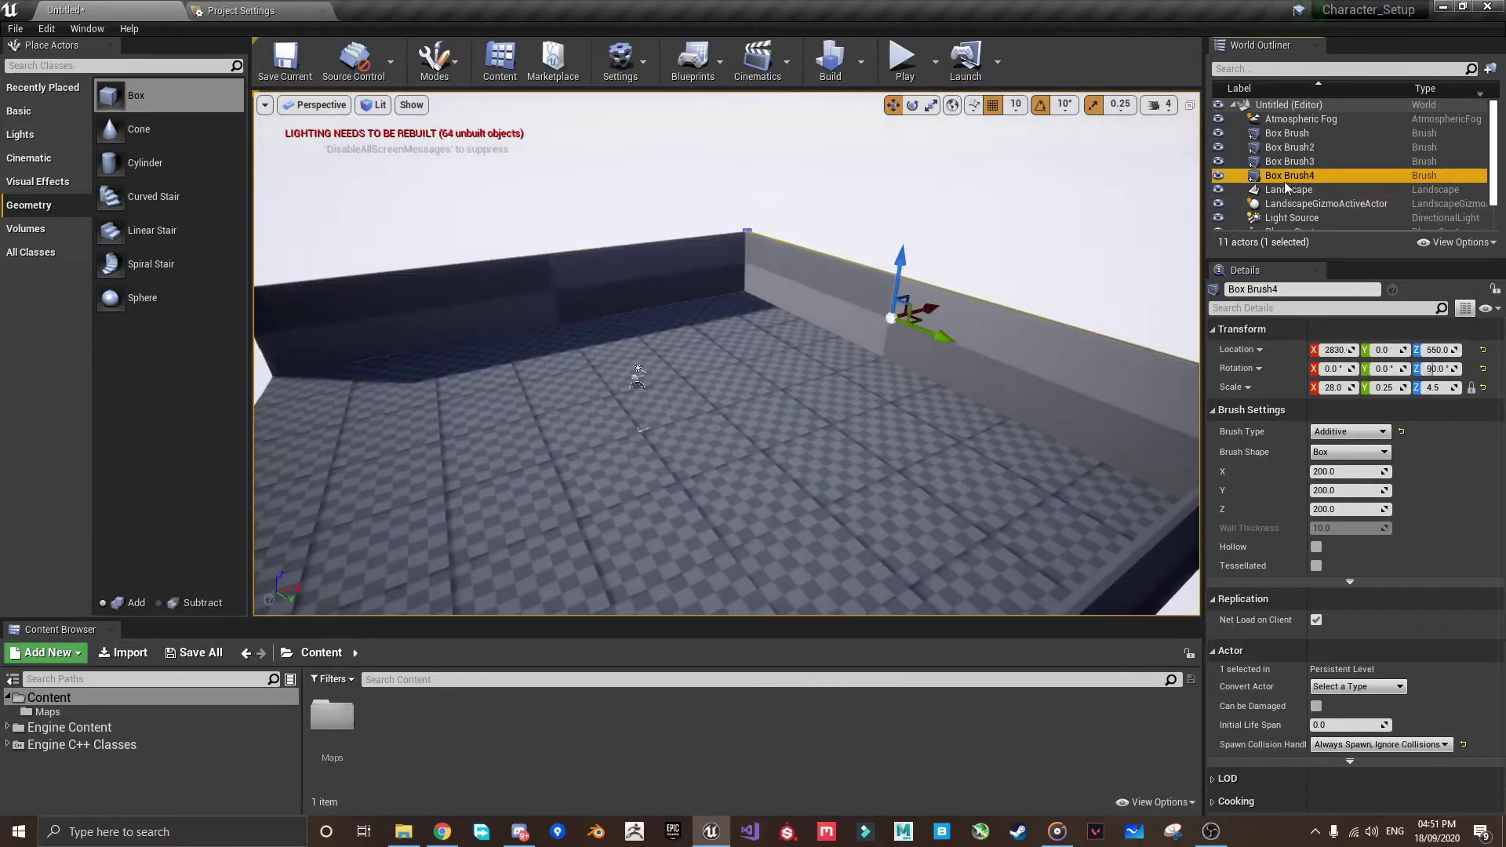
left_click_drag(892, 317, 886, 321)
right_click_drag(886, 322, 866, 278)
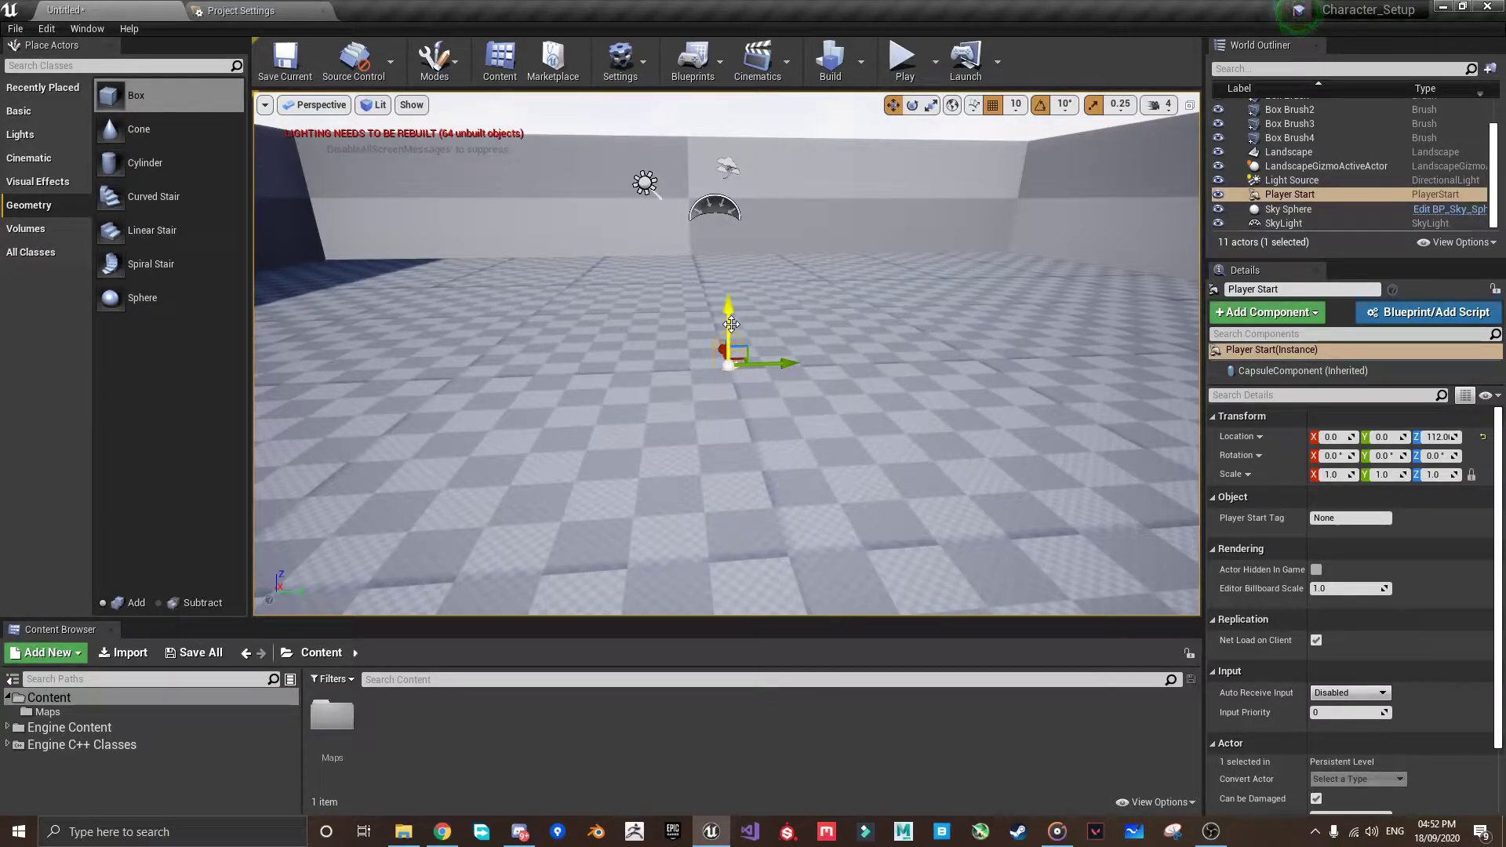
Raise the Player Start, snap it to the floor with End, and frame the landscape
mouse_move(731, 324)
left_mouse_down()
mouse_move(728, 269)
mouse_move(715, 424)
left_mouse_up()
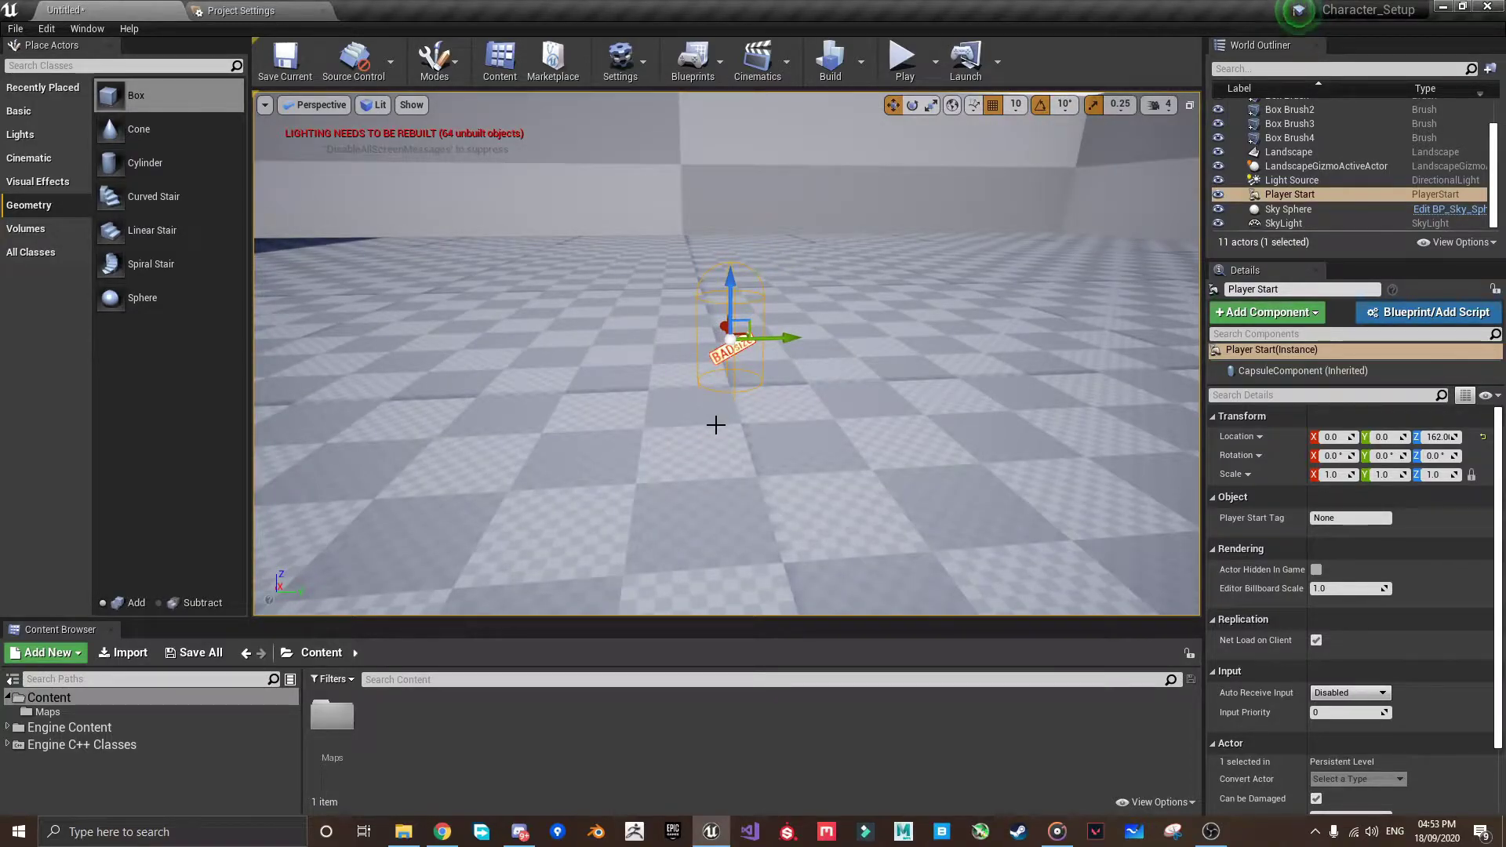
left_click_drag(729, 292, 727, 206)
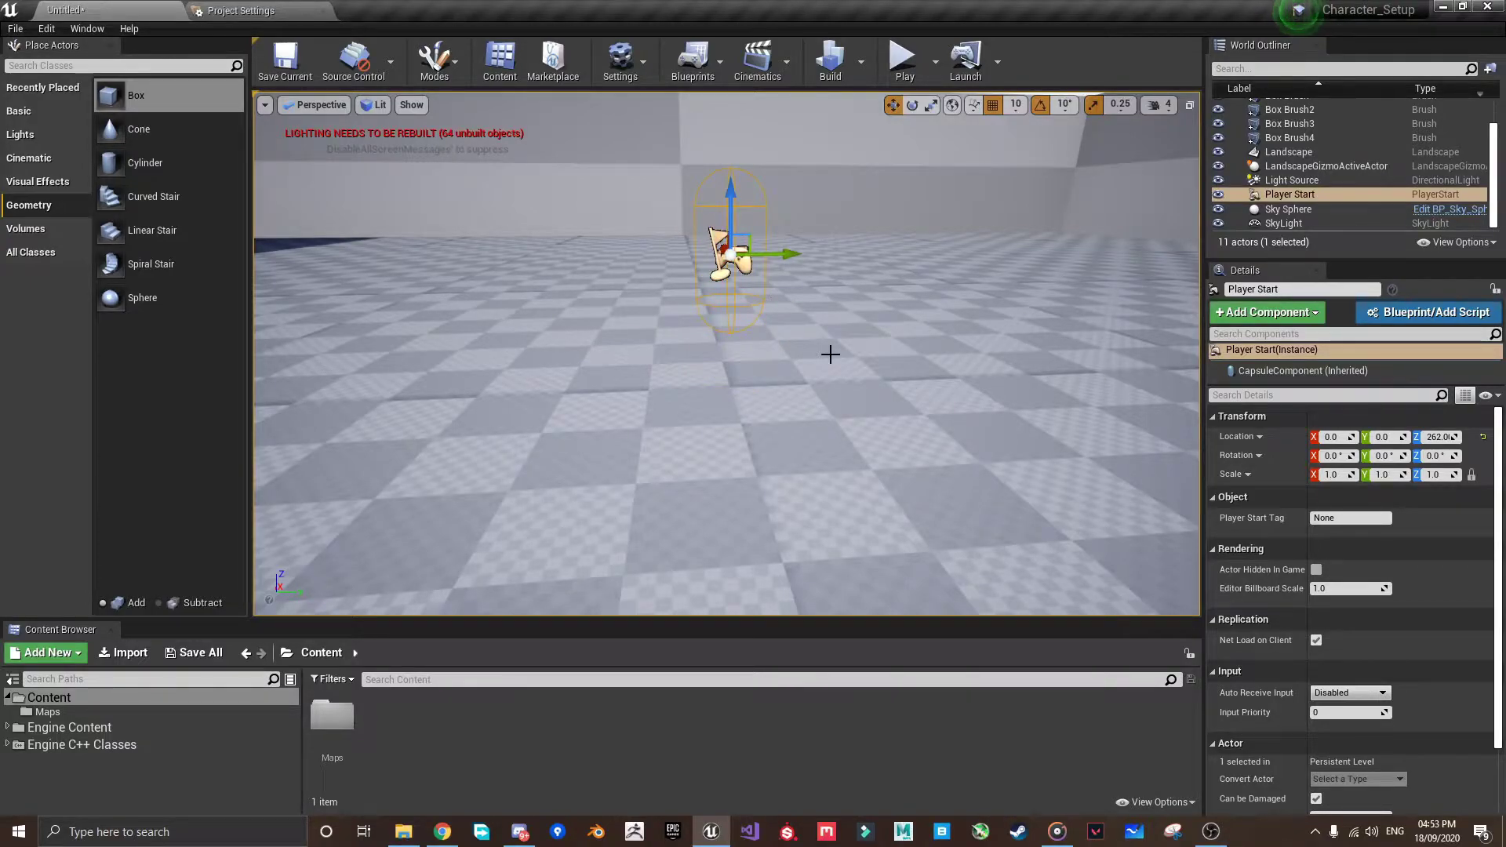
key("End")
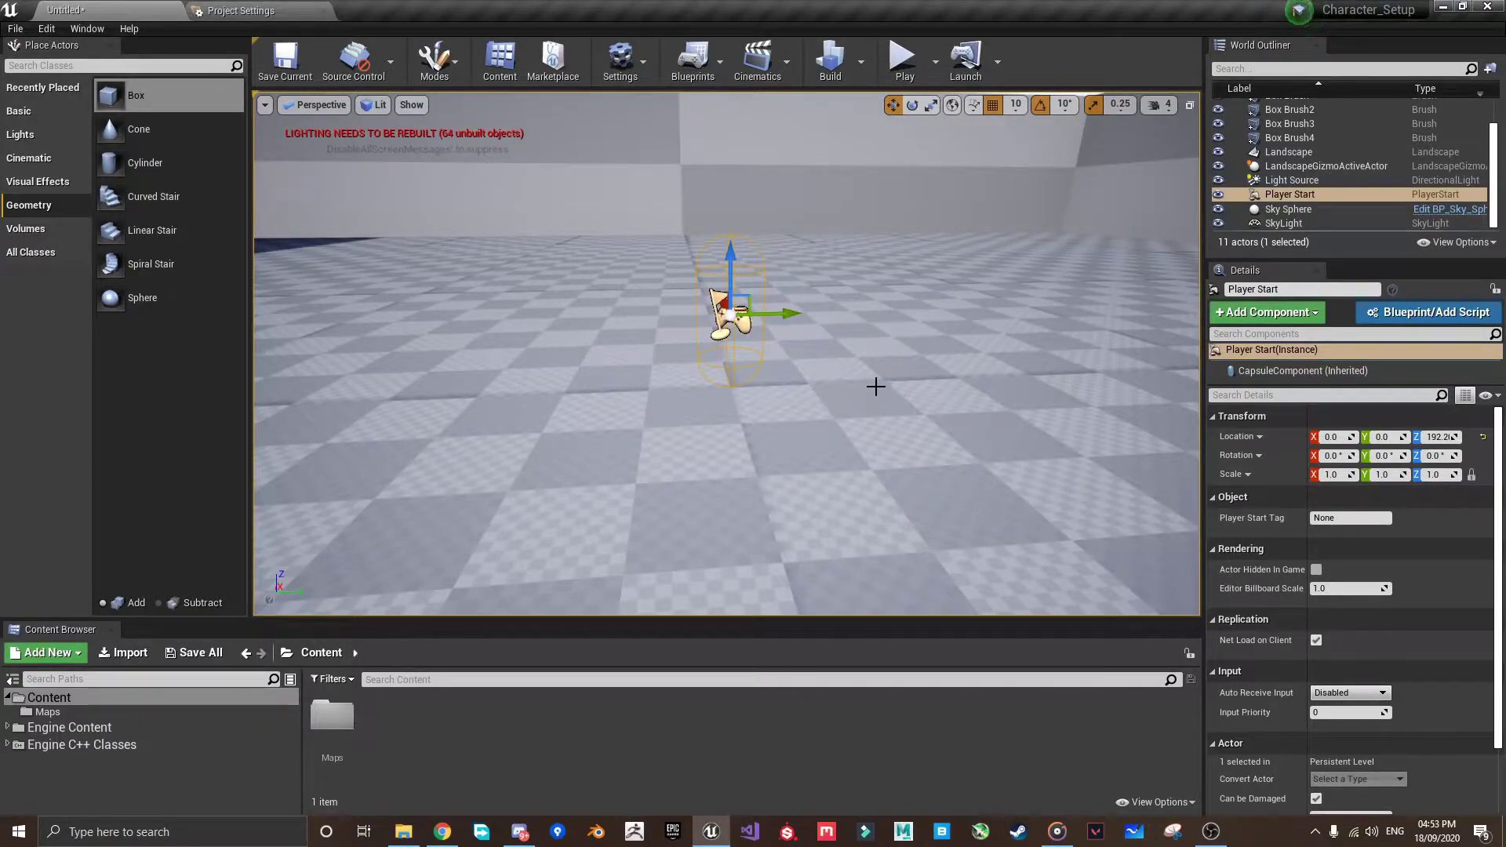
left_click(850, 417)
key("f")
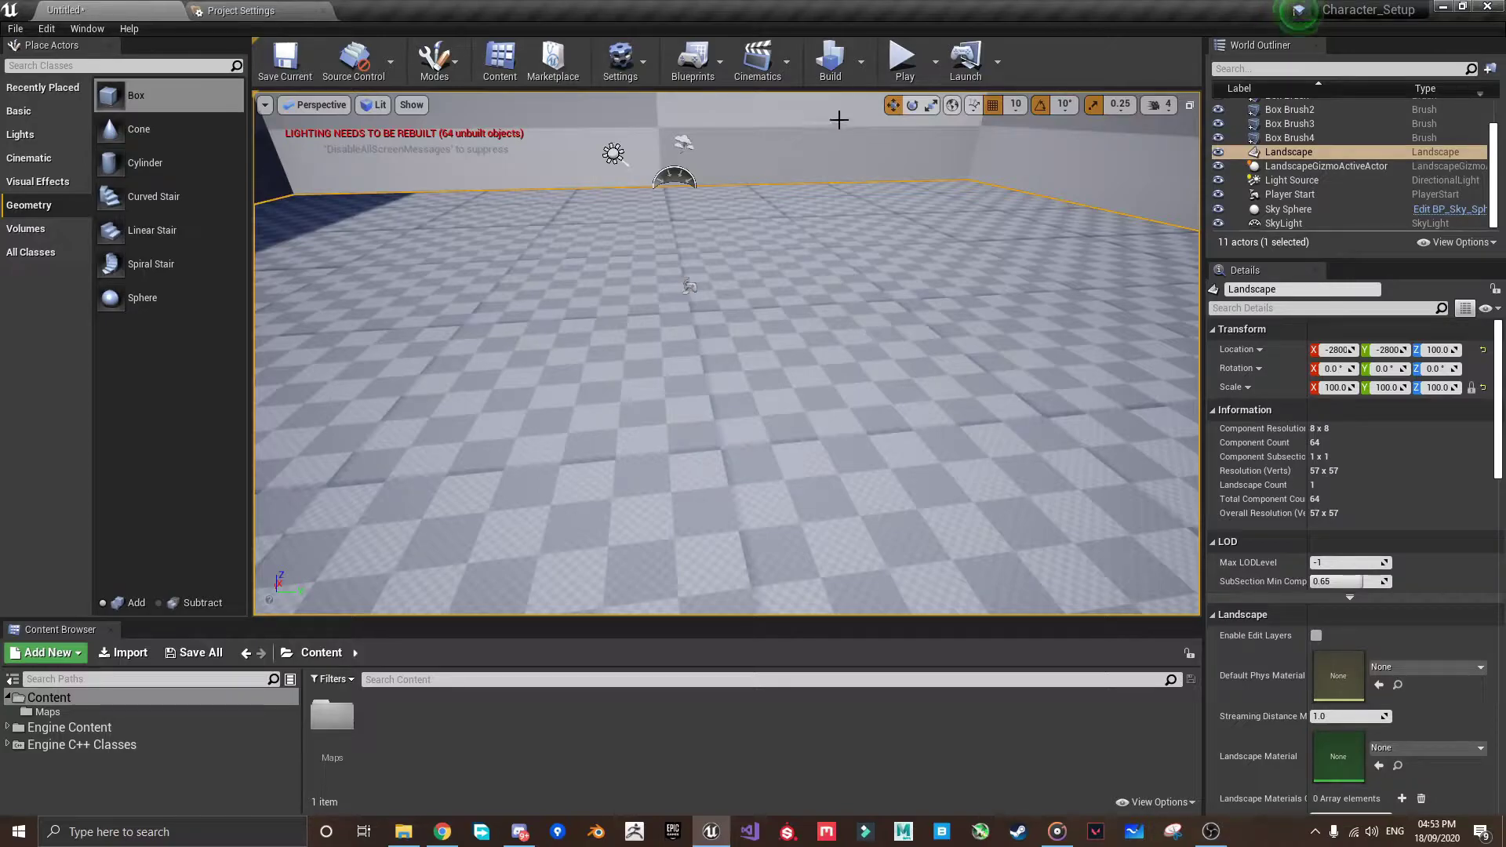
Build lighting only for the level, then load mixamo.com in the browser
scroll(843, 114, "up", 3)
left_click(862, 63)
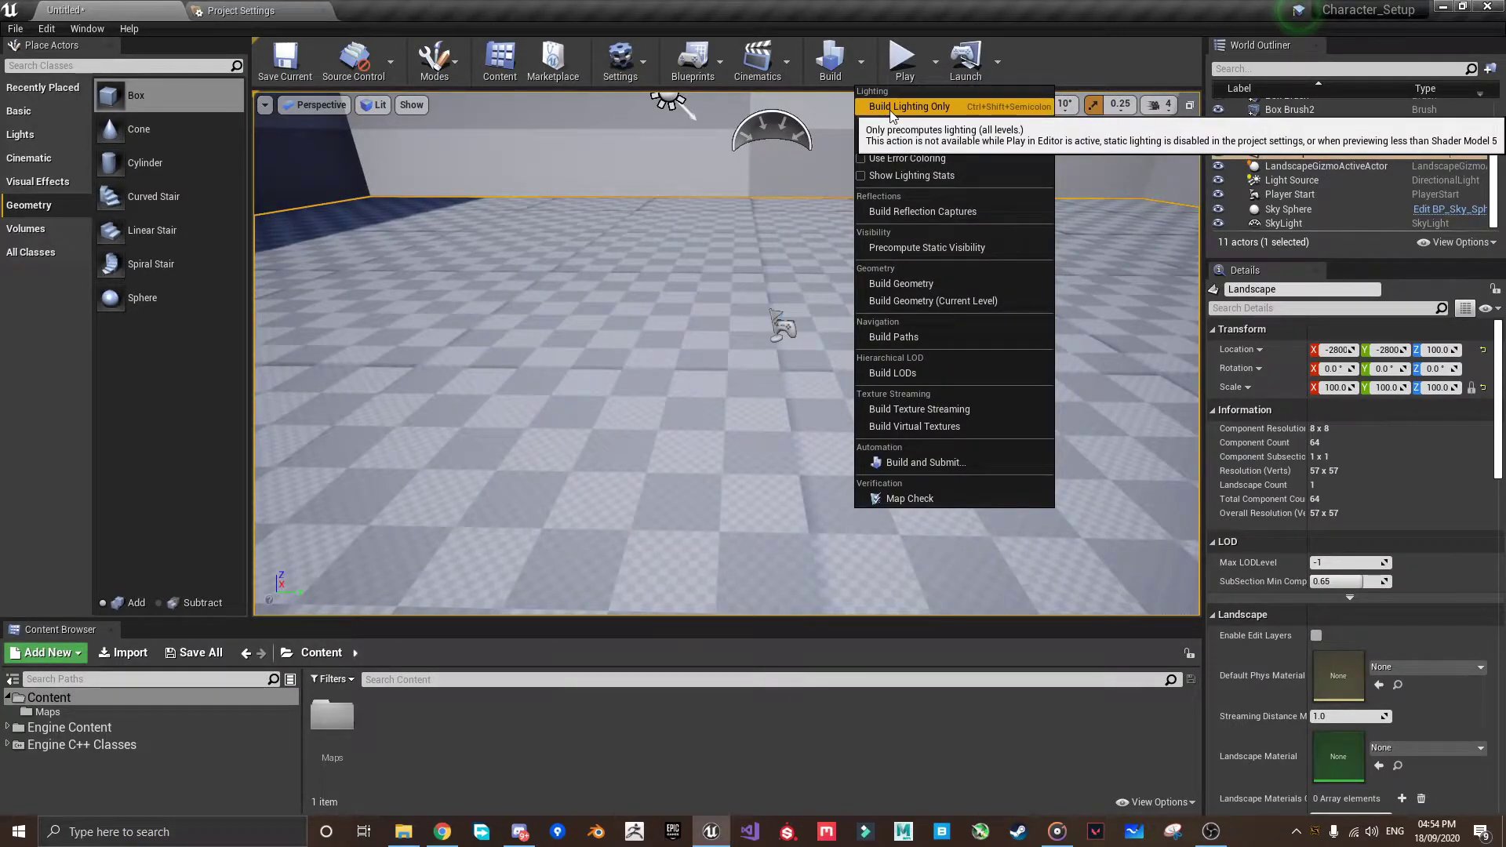
left_click(891, 110)
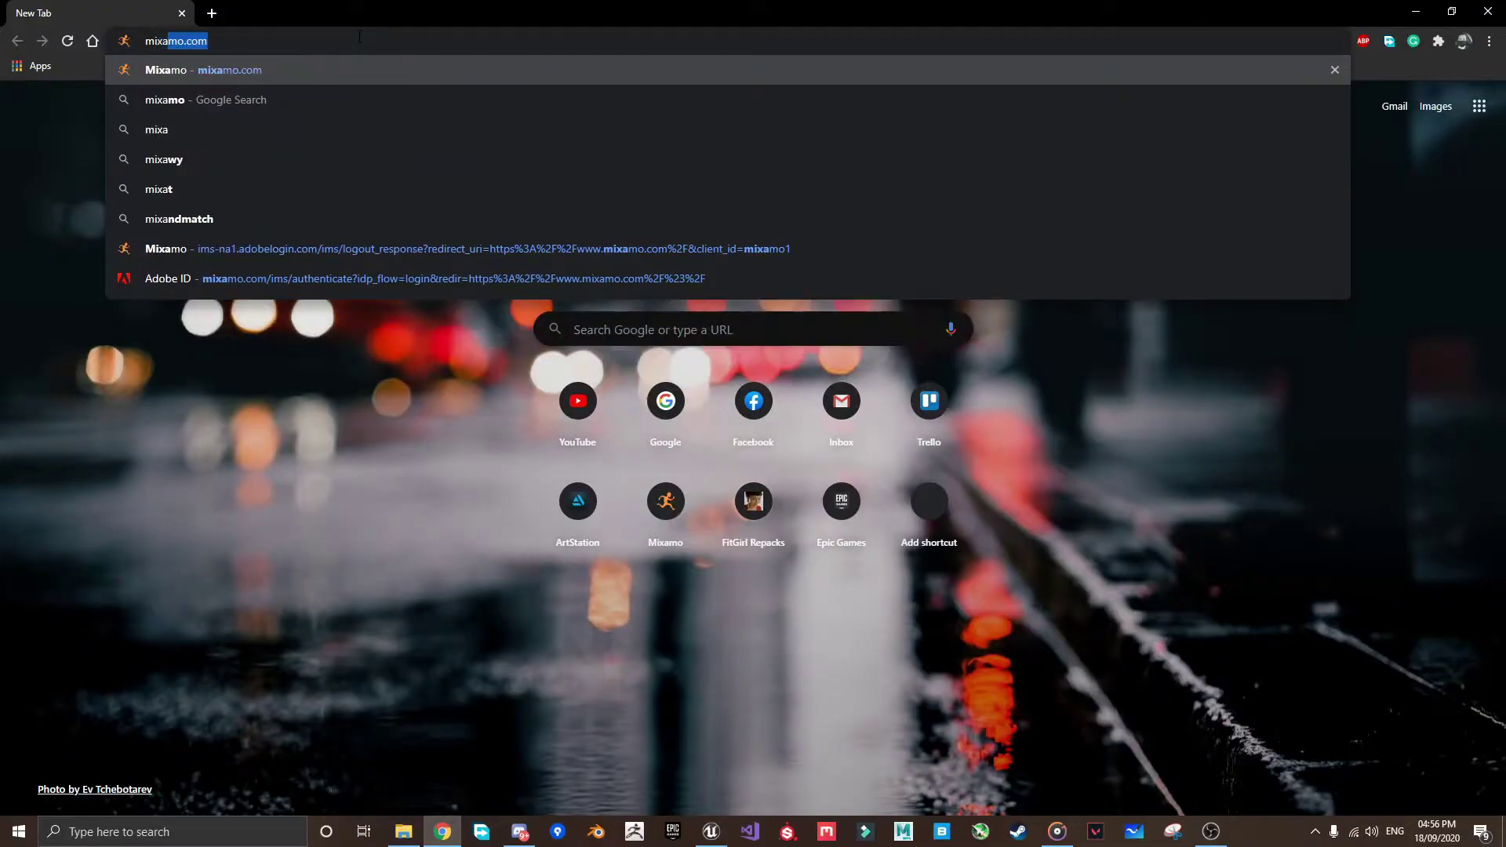
key("Return")
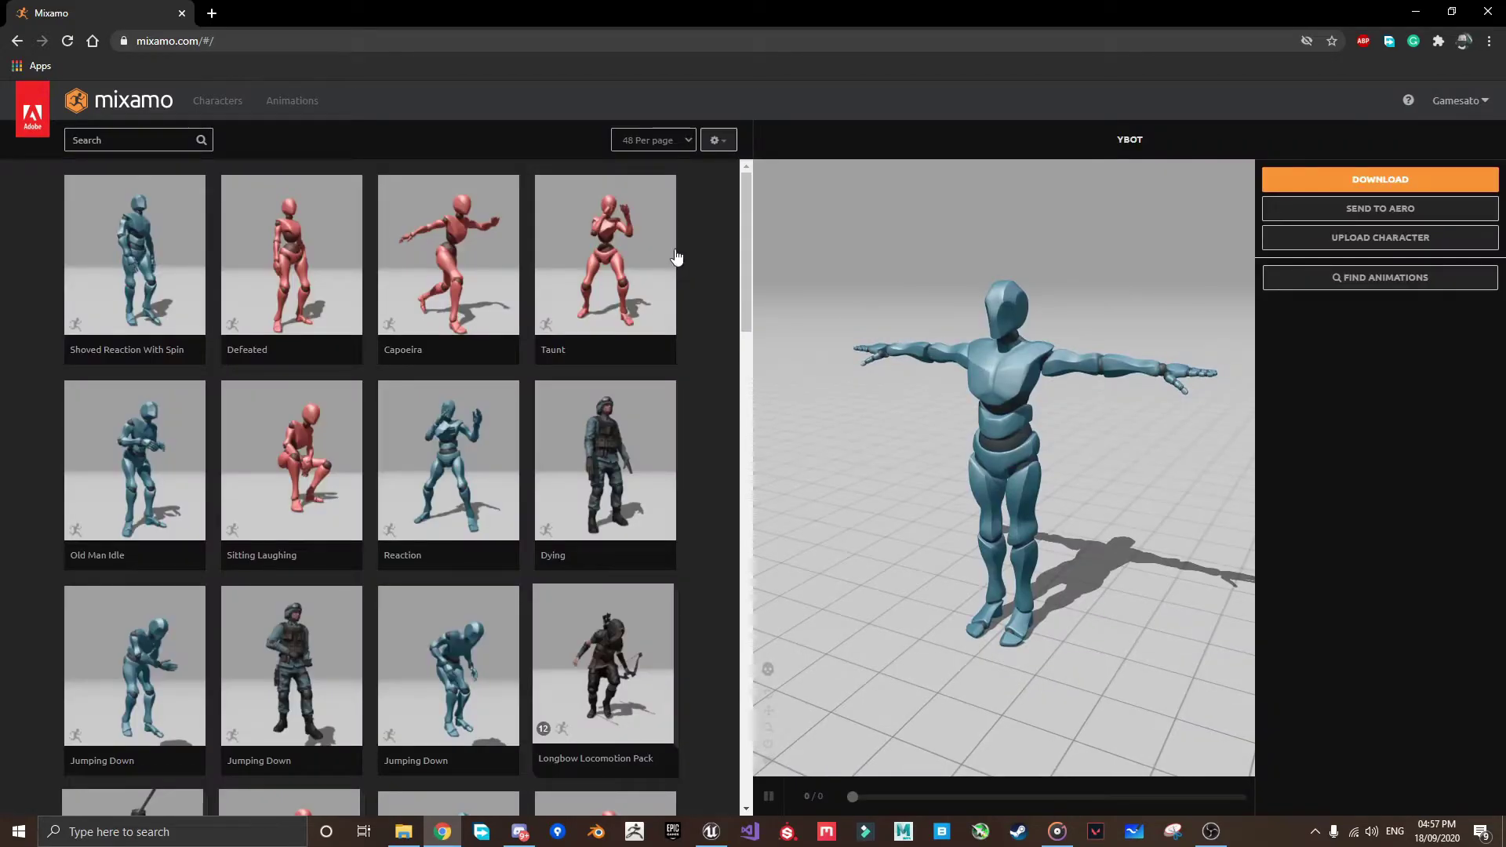
Find Y Bot by searching 'ybot' in Characters and download it as FBX in T-pose
left_click(224, 110)
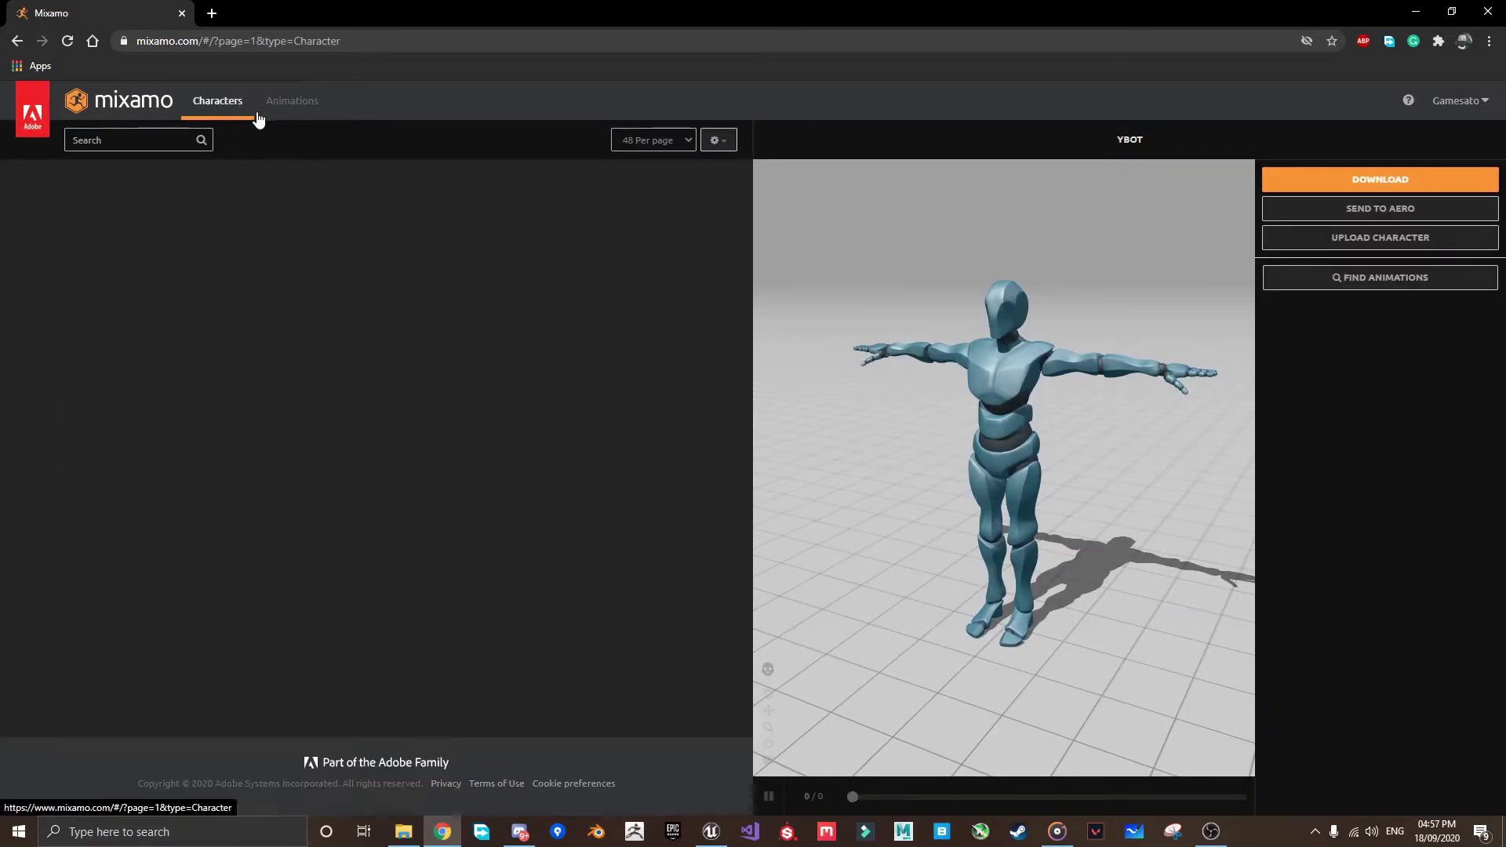
left_click(292, 102)
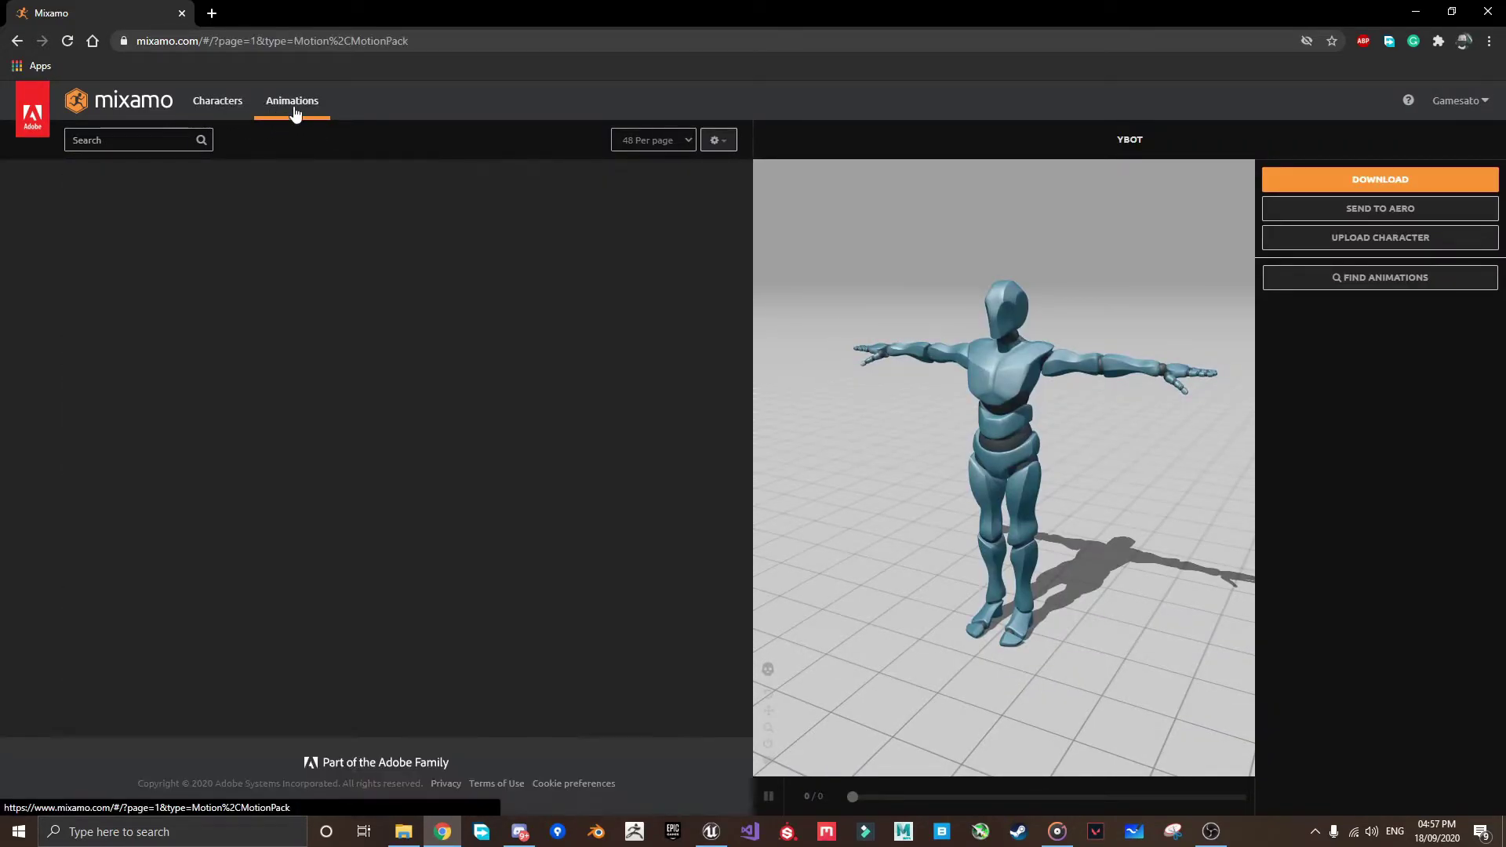
left_click(235, 110)
type("ybot")
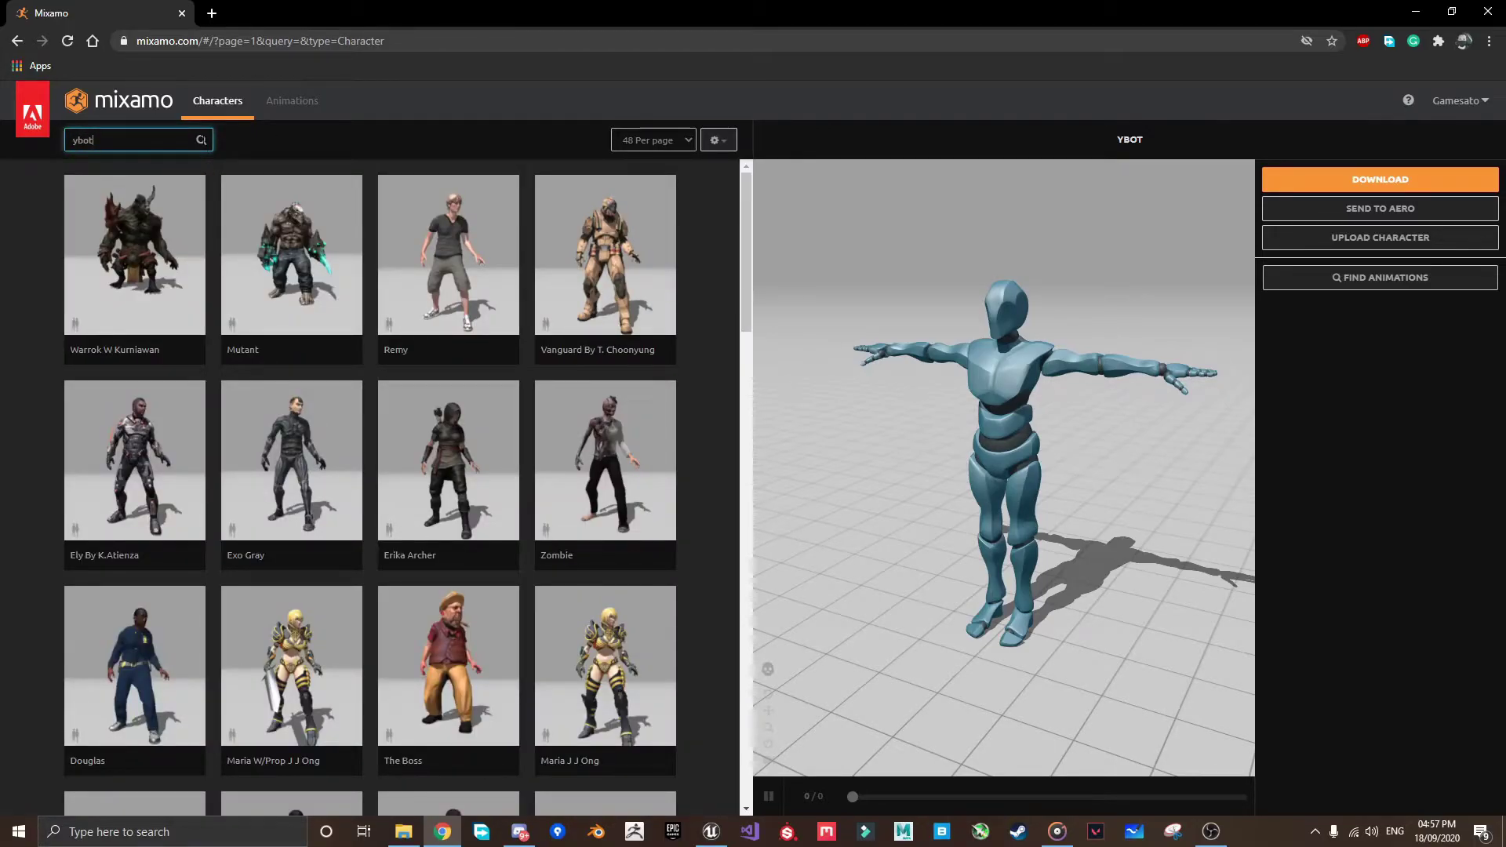
left_click(300, 141)
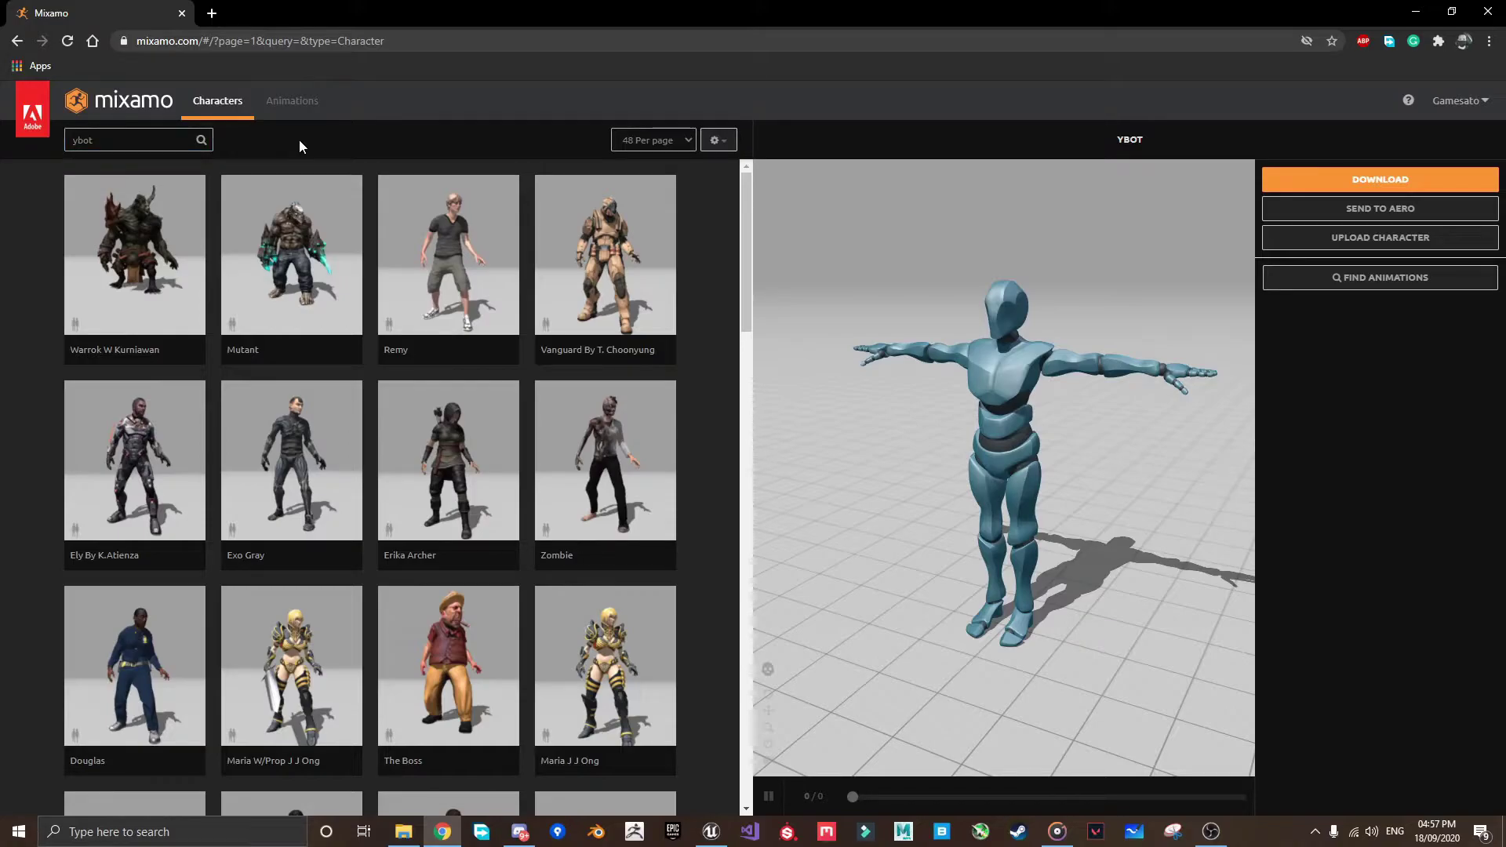
left_click(1363, 182)
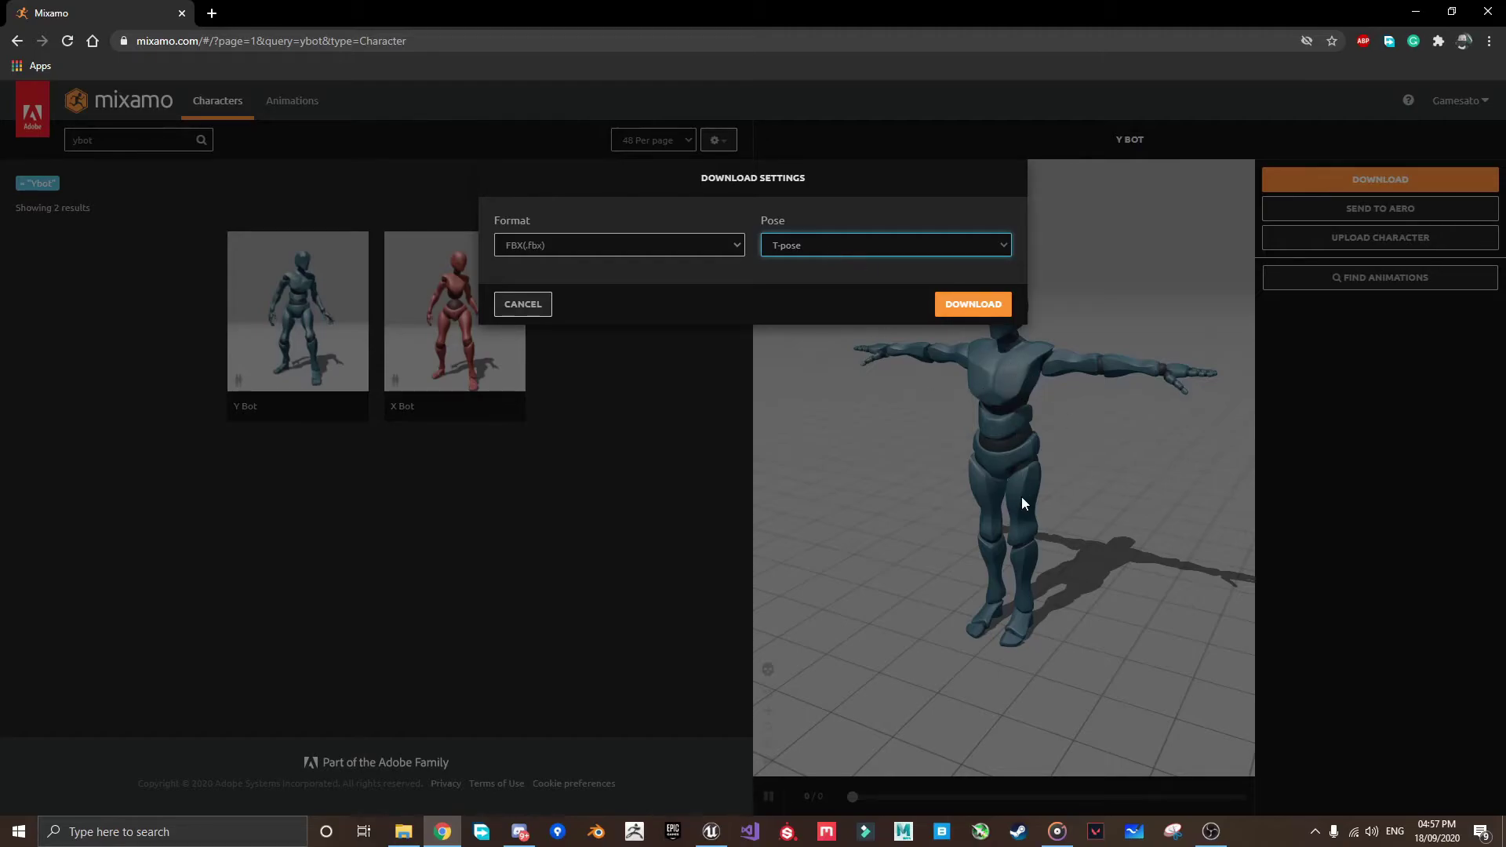
left_click(972, 303)
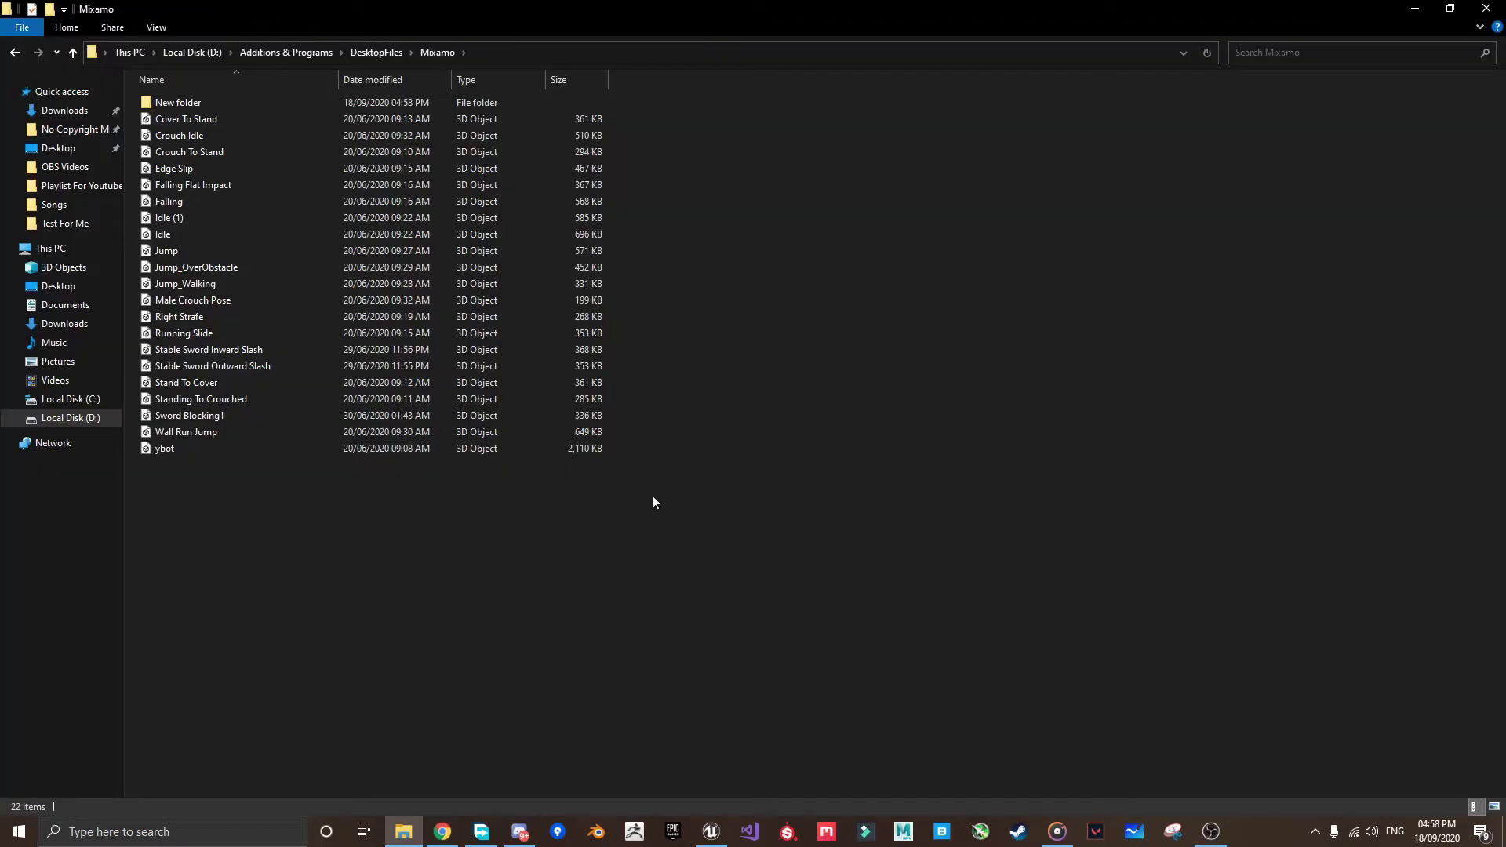
Import the ybot FBX from the Mixamo folder into Content as a skeletal mesh
left_click(711, 831)
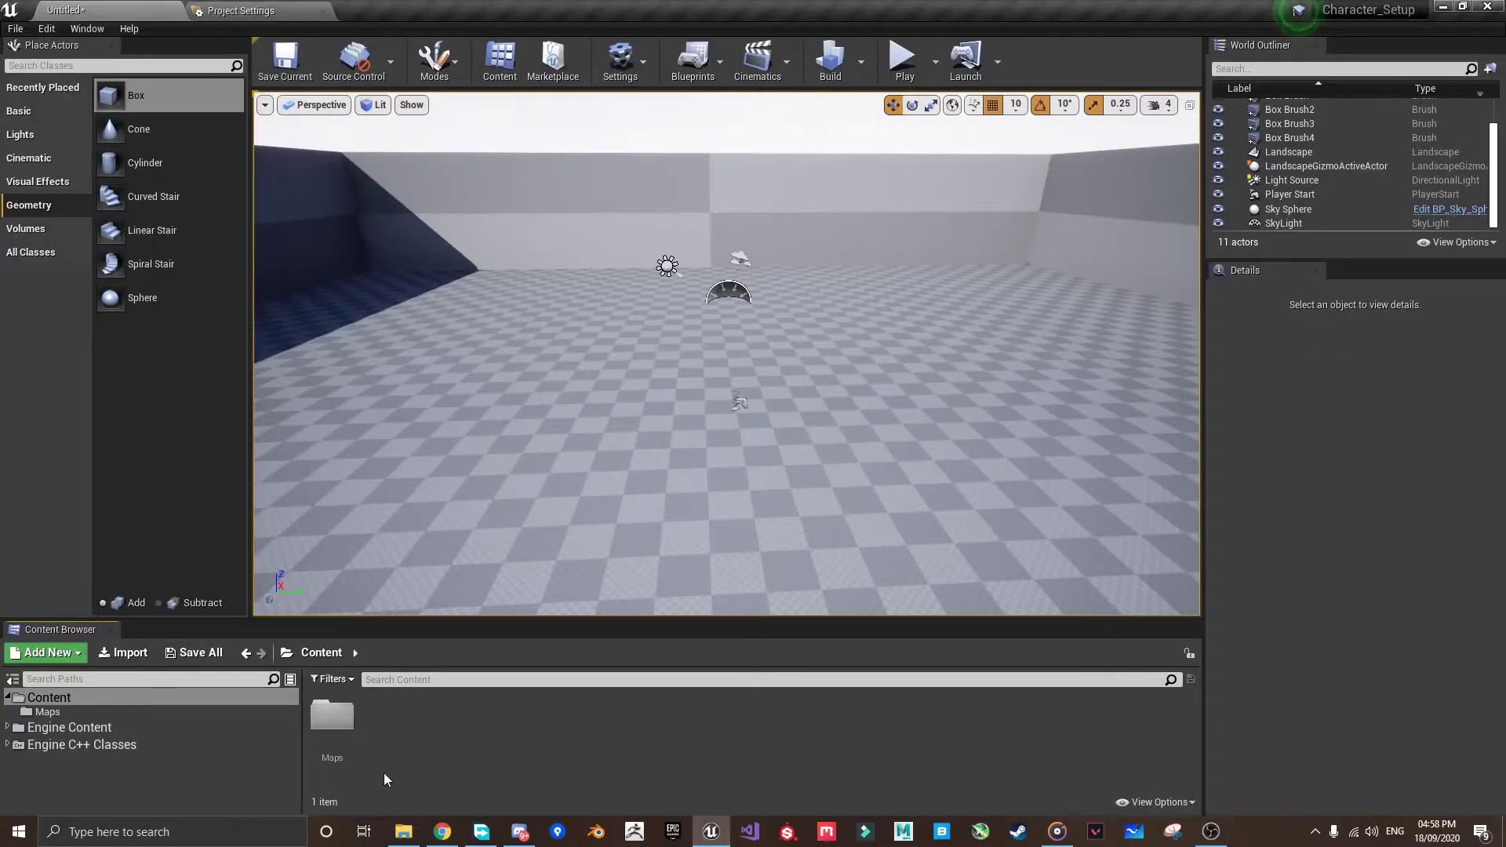
left_click(123, 650)
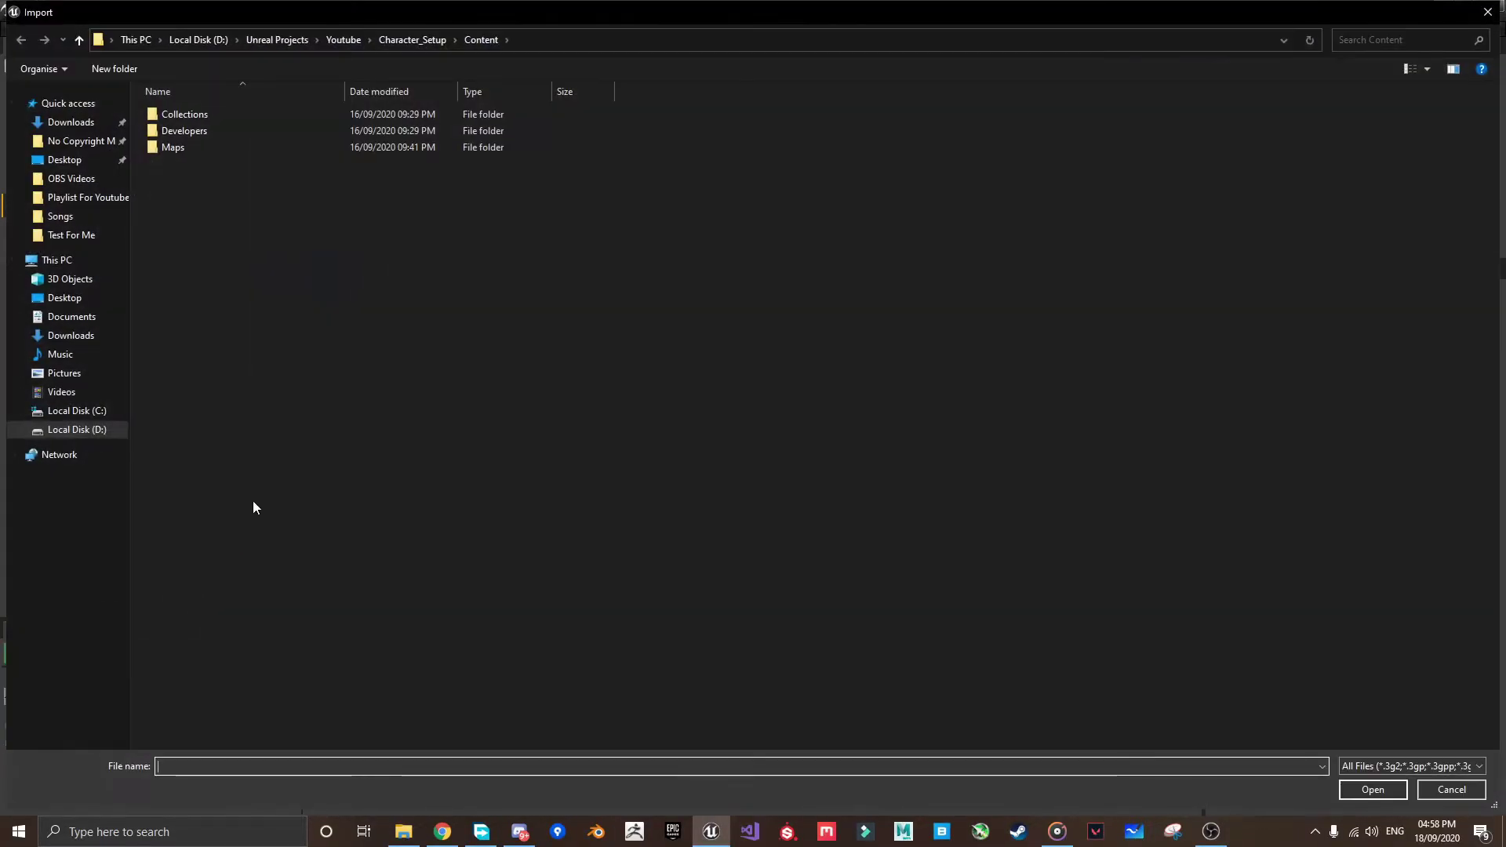
left_click(346, 459)
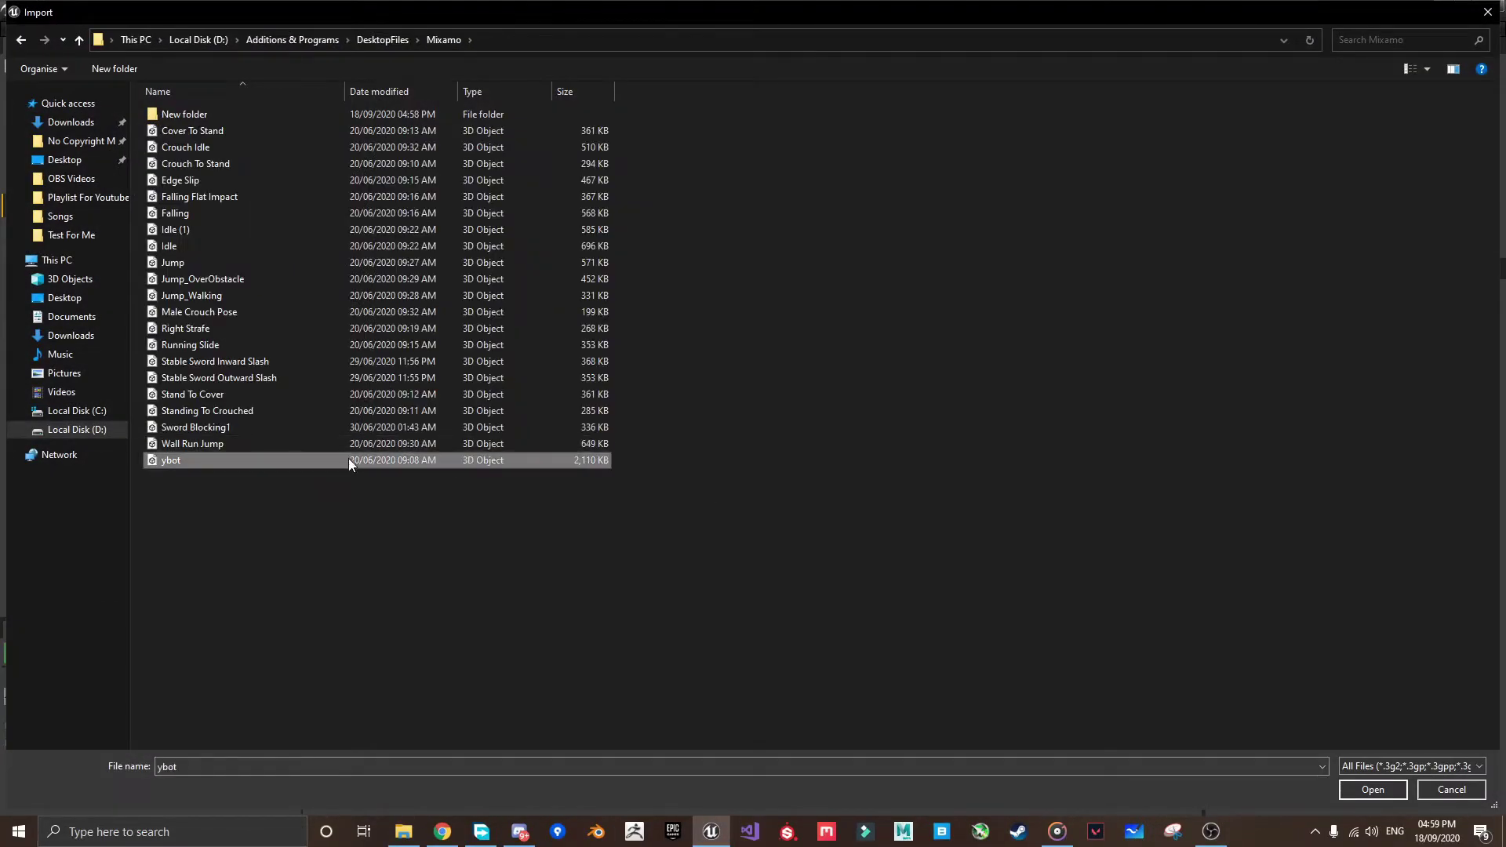
left_click(1361, 792)
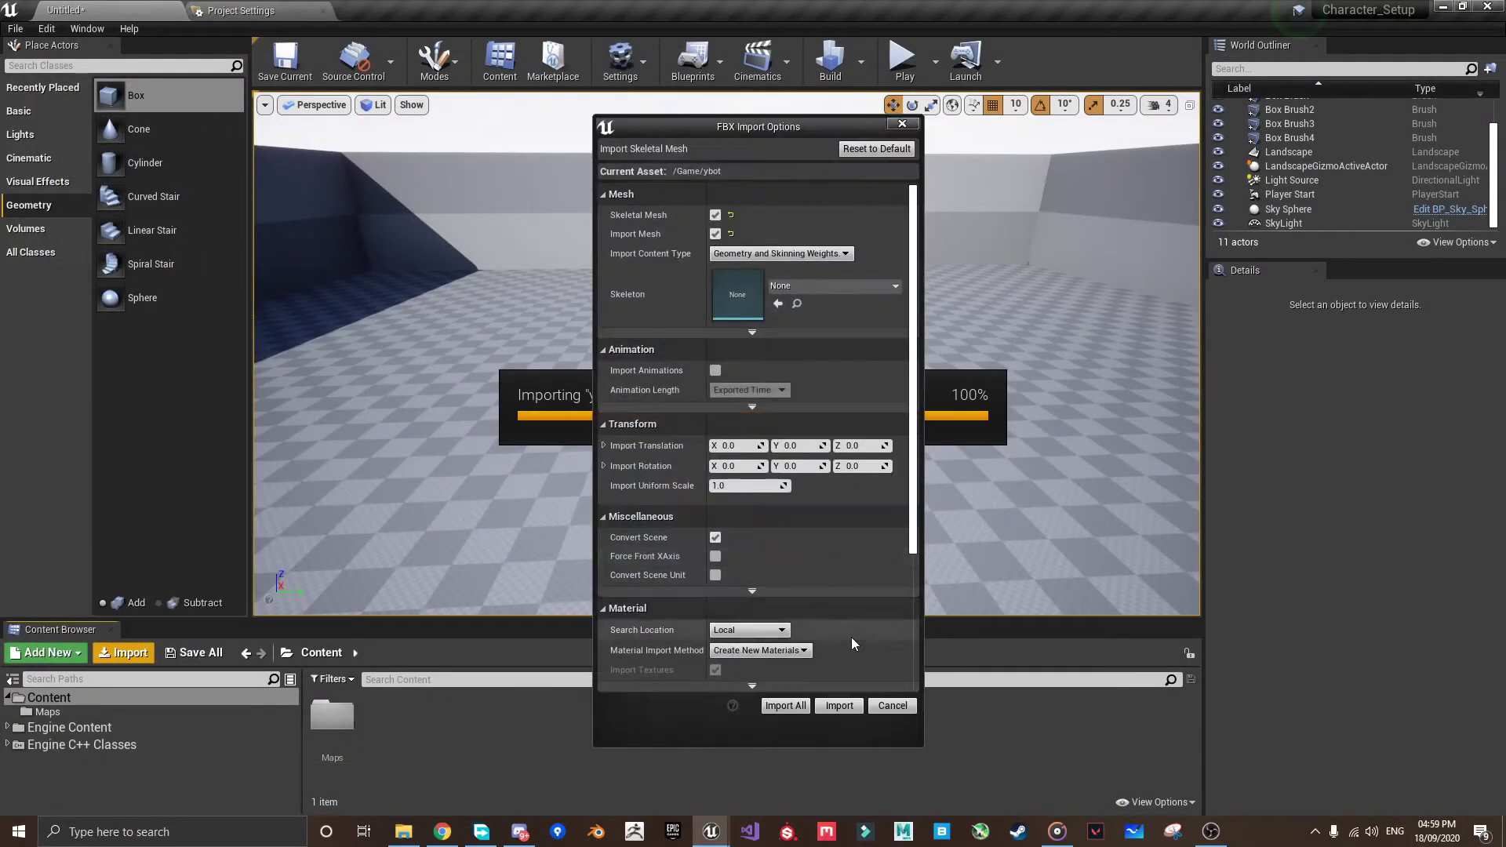
left_click(403, 832)
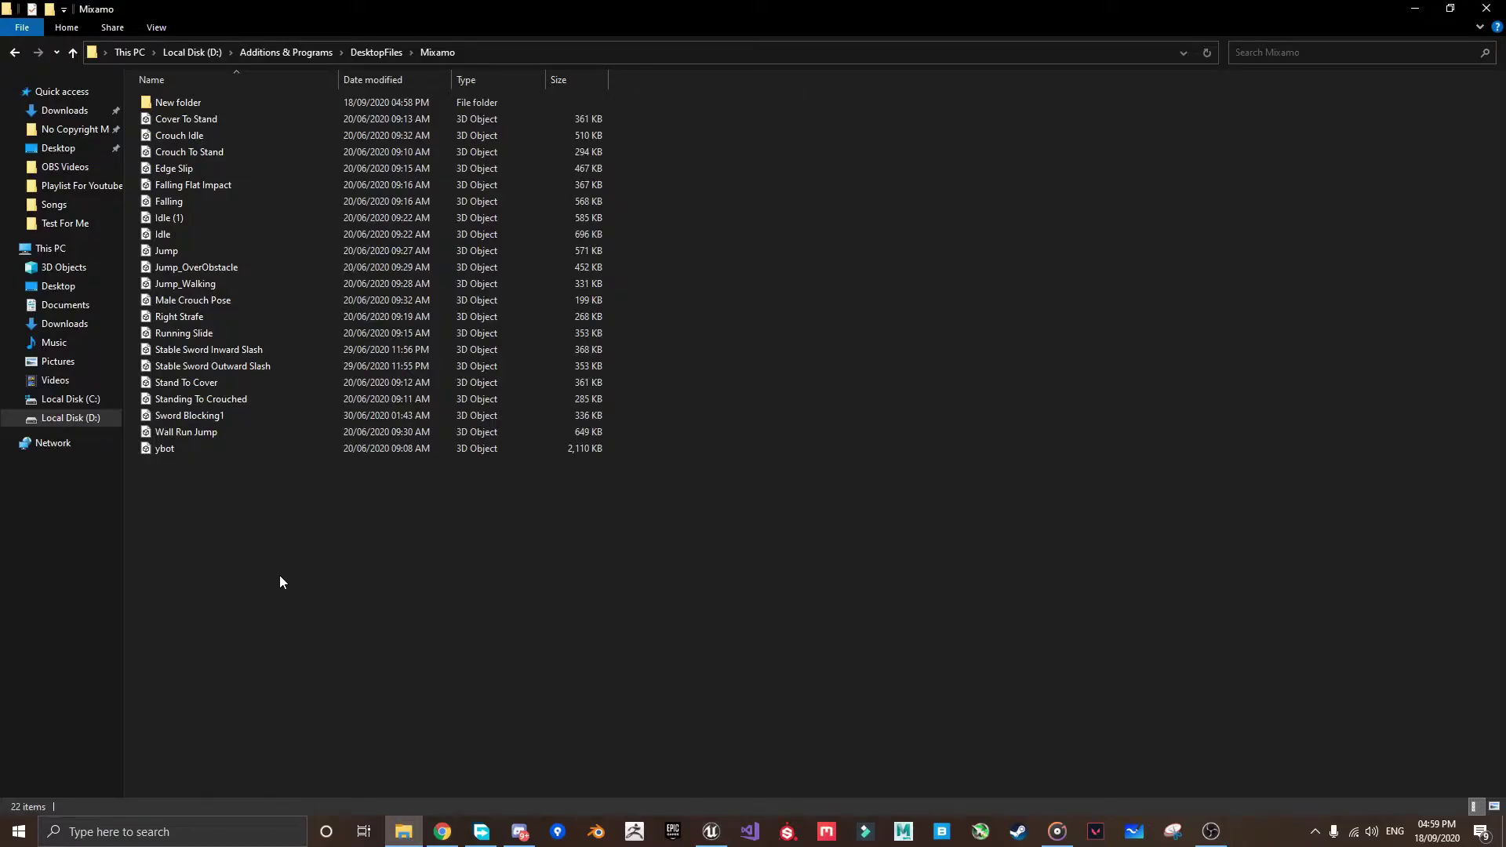
left_click(265, 446)
mouse_move(210, 446)
left_mouse_down()
mouse_move(736, 744)
mouse_move(576, 717)
left_mouse_up()
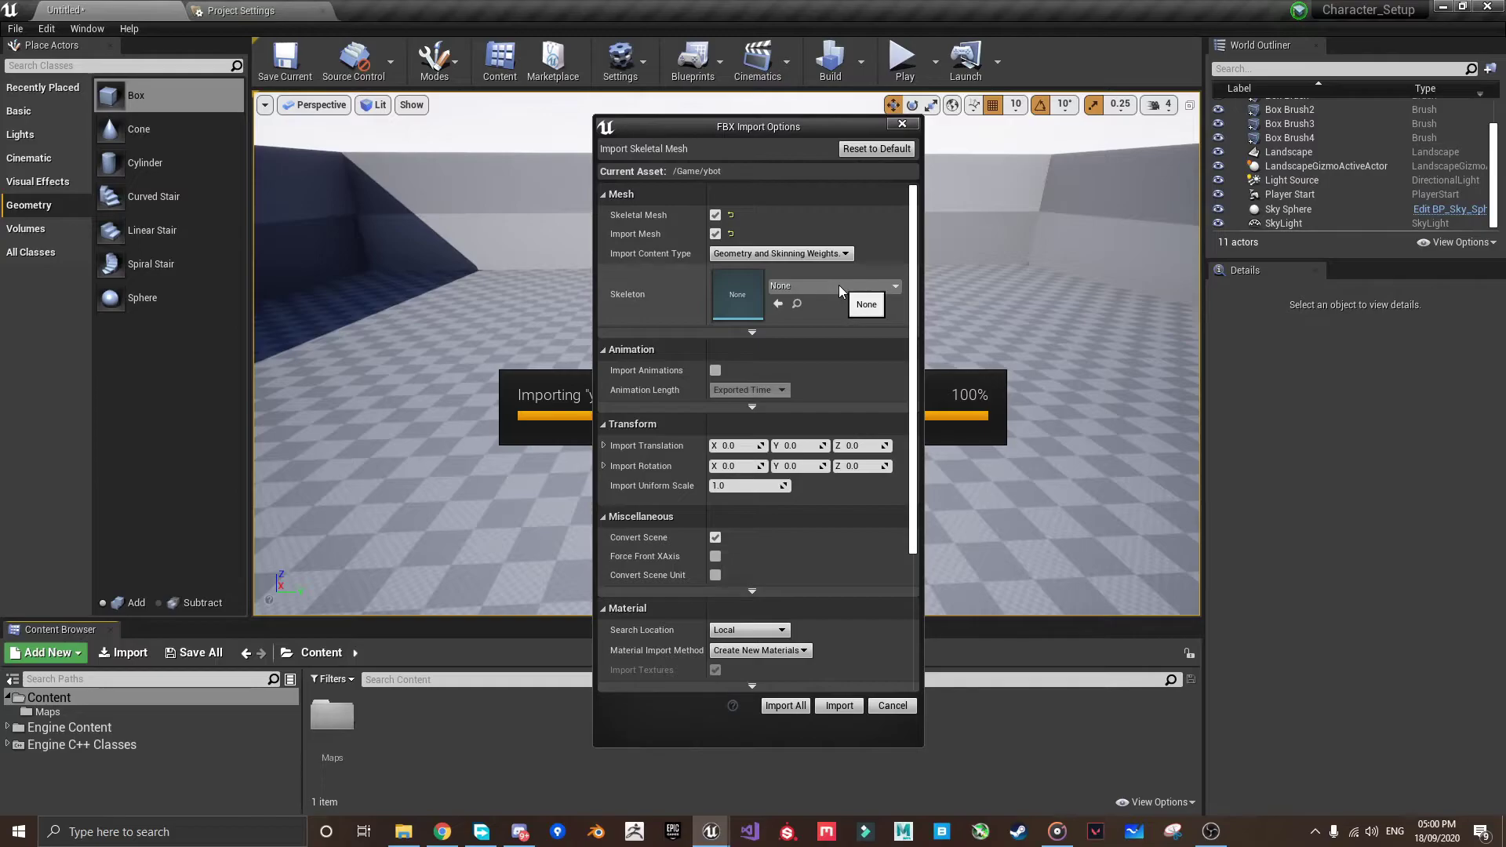
scroll(785, 359, "down", 4)
left_click(838, 706)
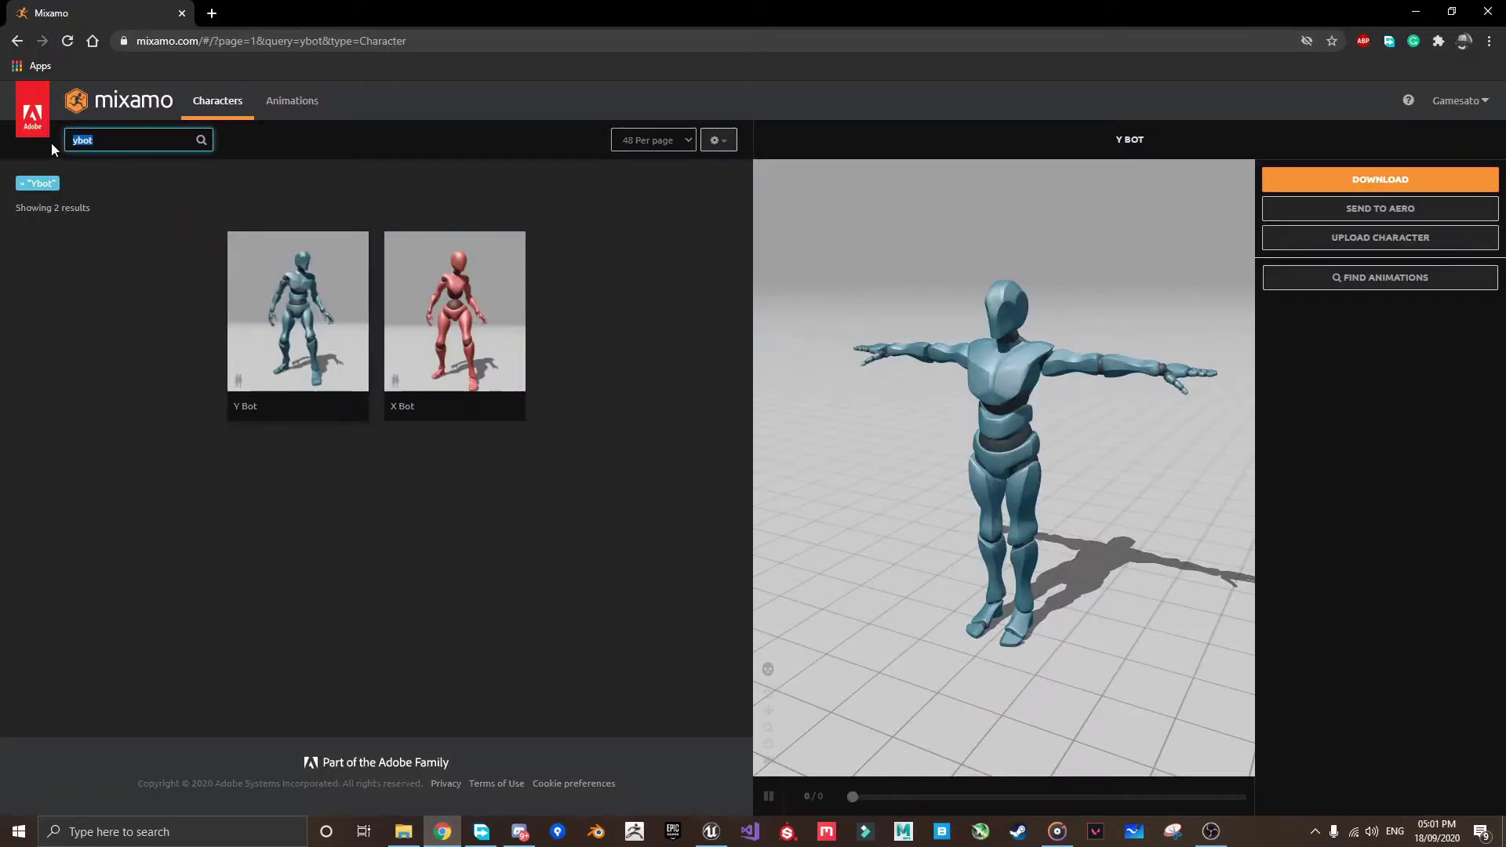
Apply an Idle animation, try then reset Overdrive and Arm-Space, and set the download to include skin
key("BackSpace")
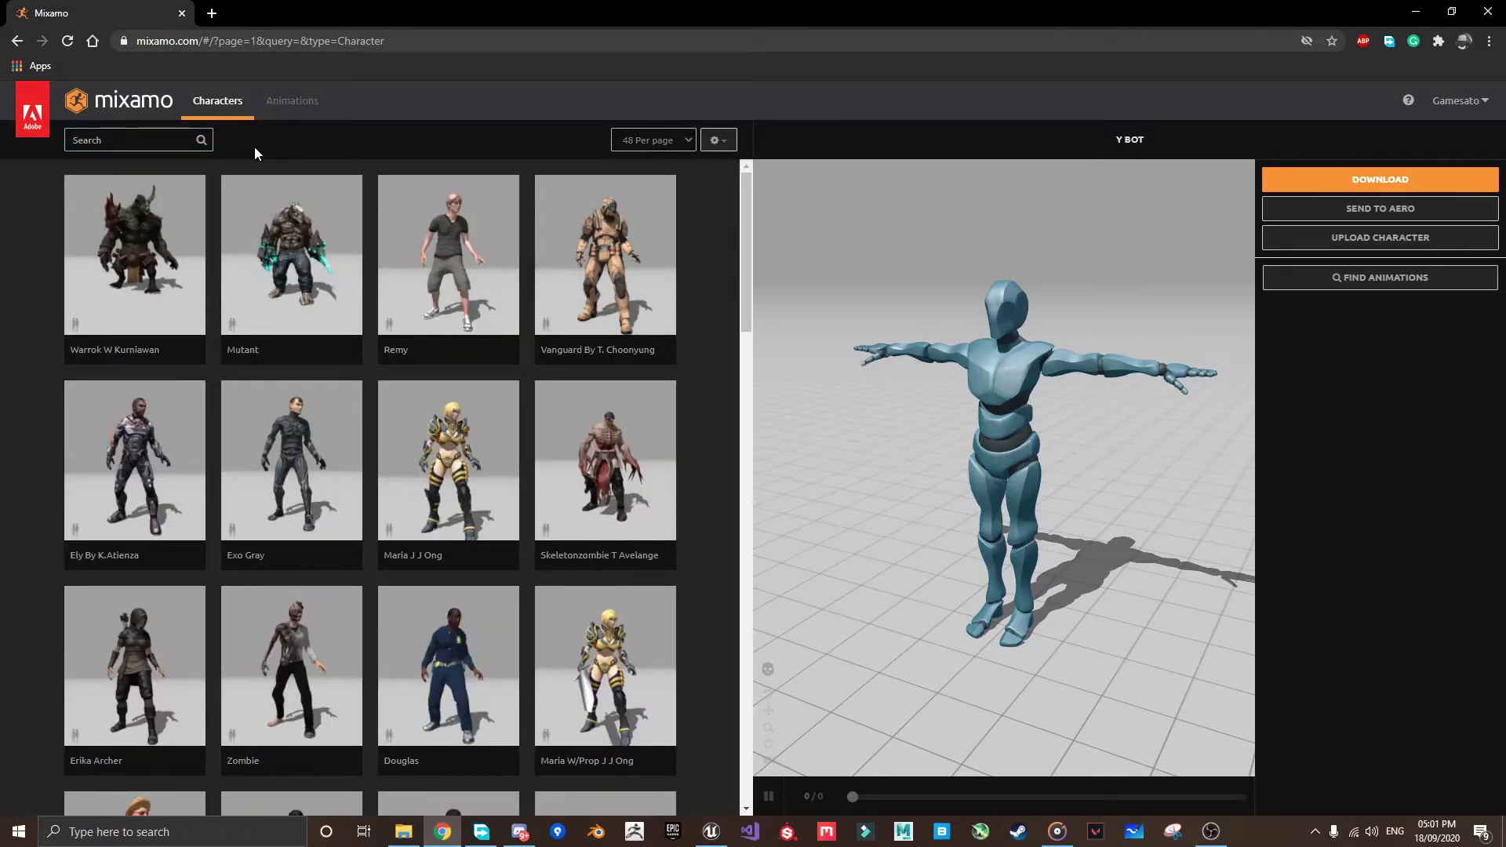
left_click(290, 107)
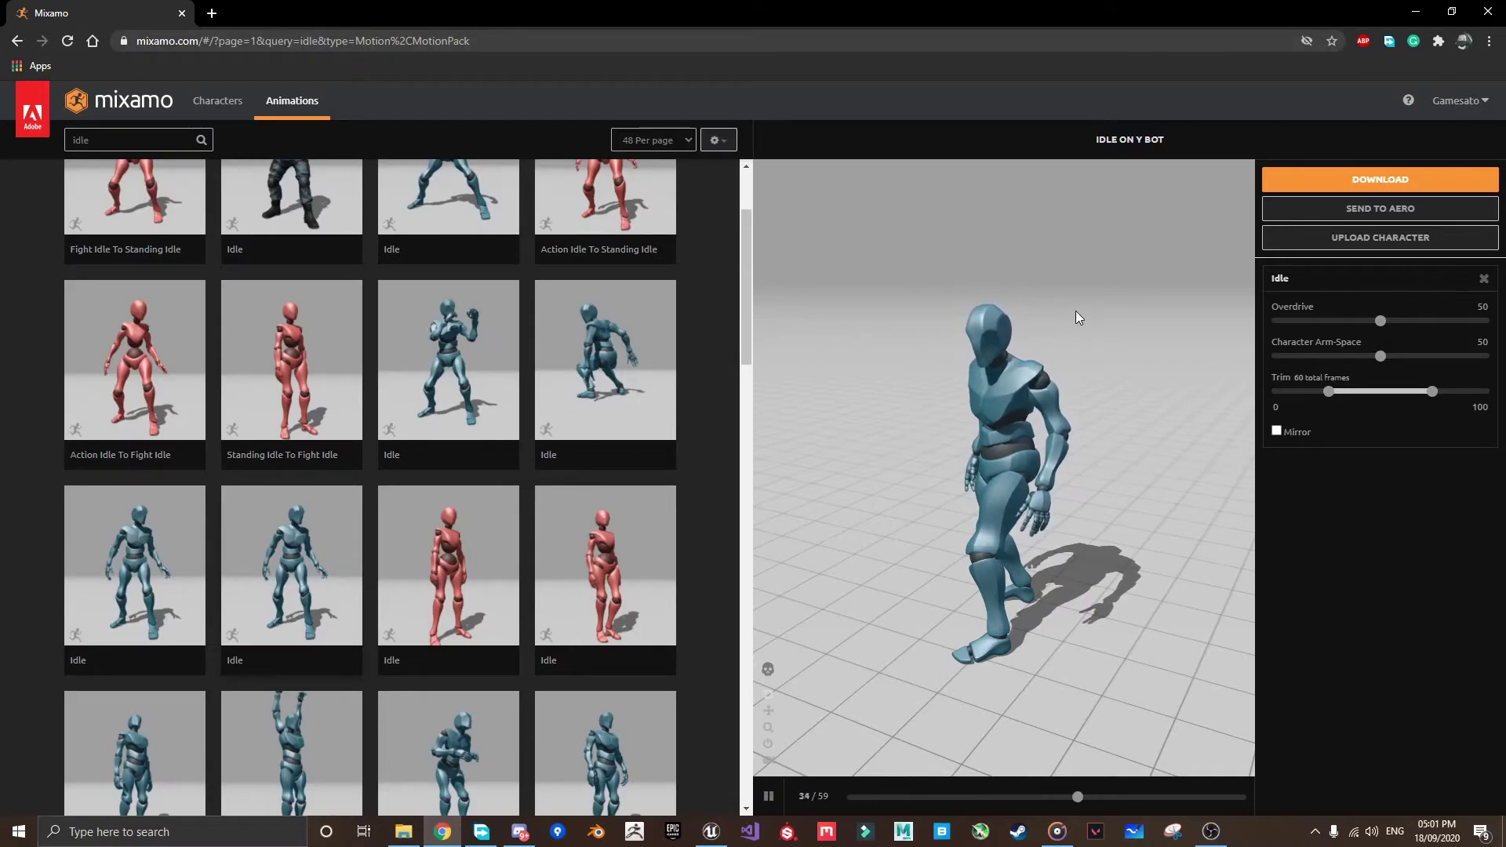
mouse_move(1381, 321)
left_mouse_down()
mouse_move(1426, 328)
mouse_move(1316, 356)
left_mouse_up()
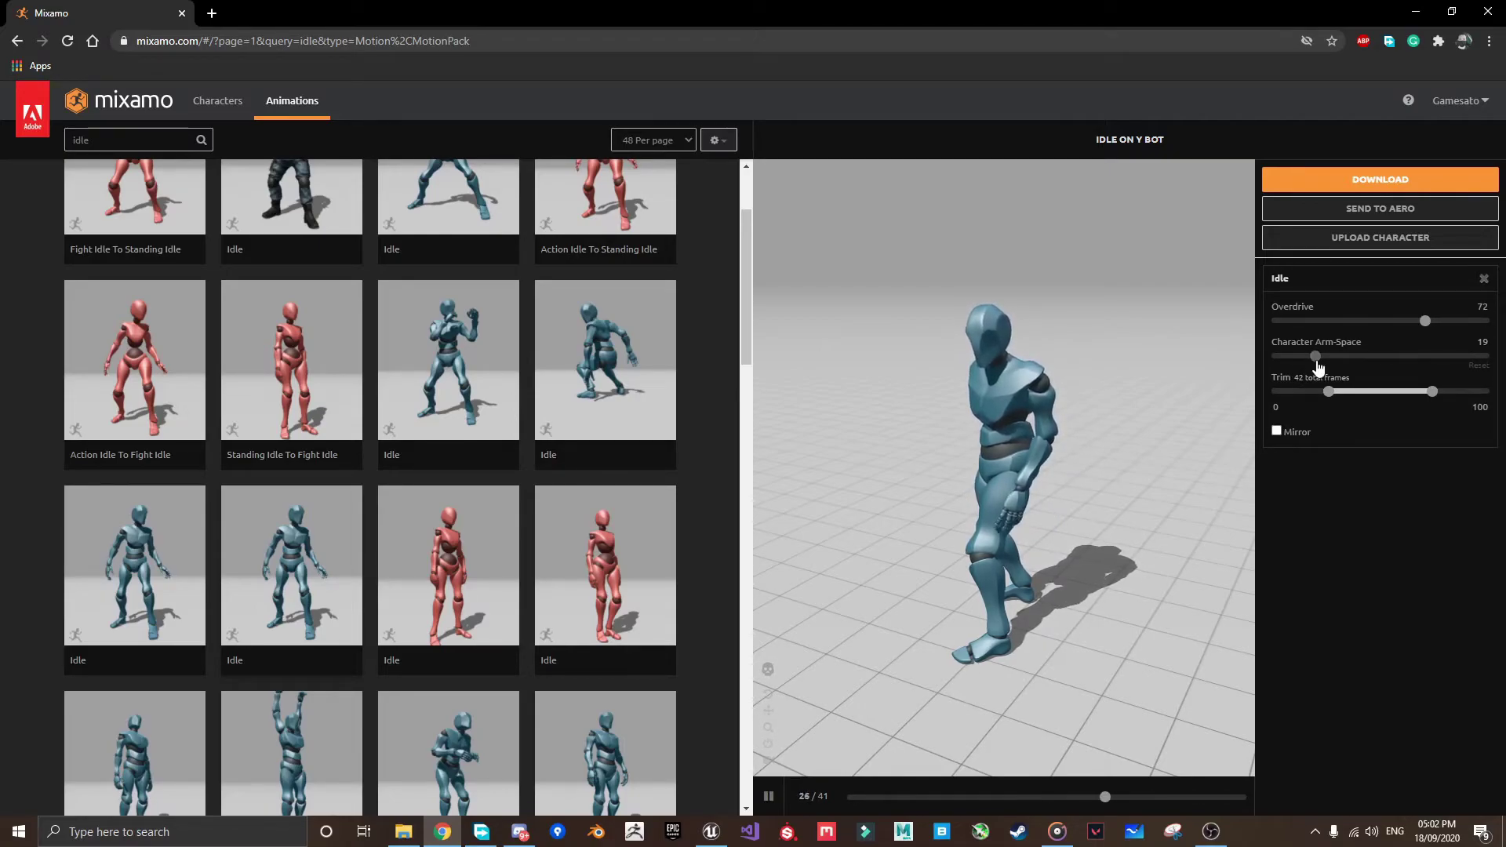
left_click_drag(1317, 360, 1468, 358)
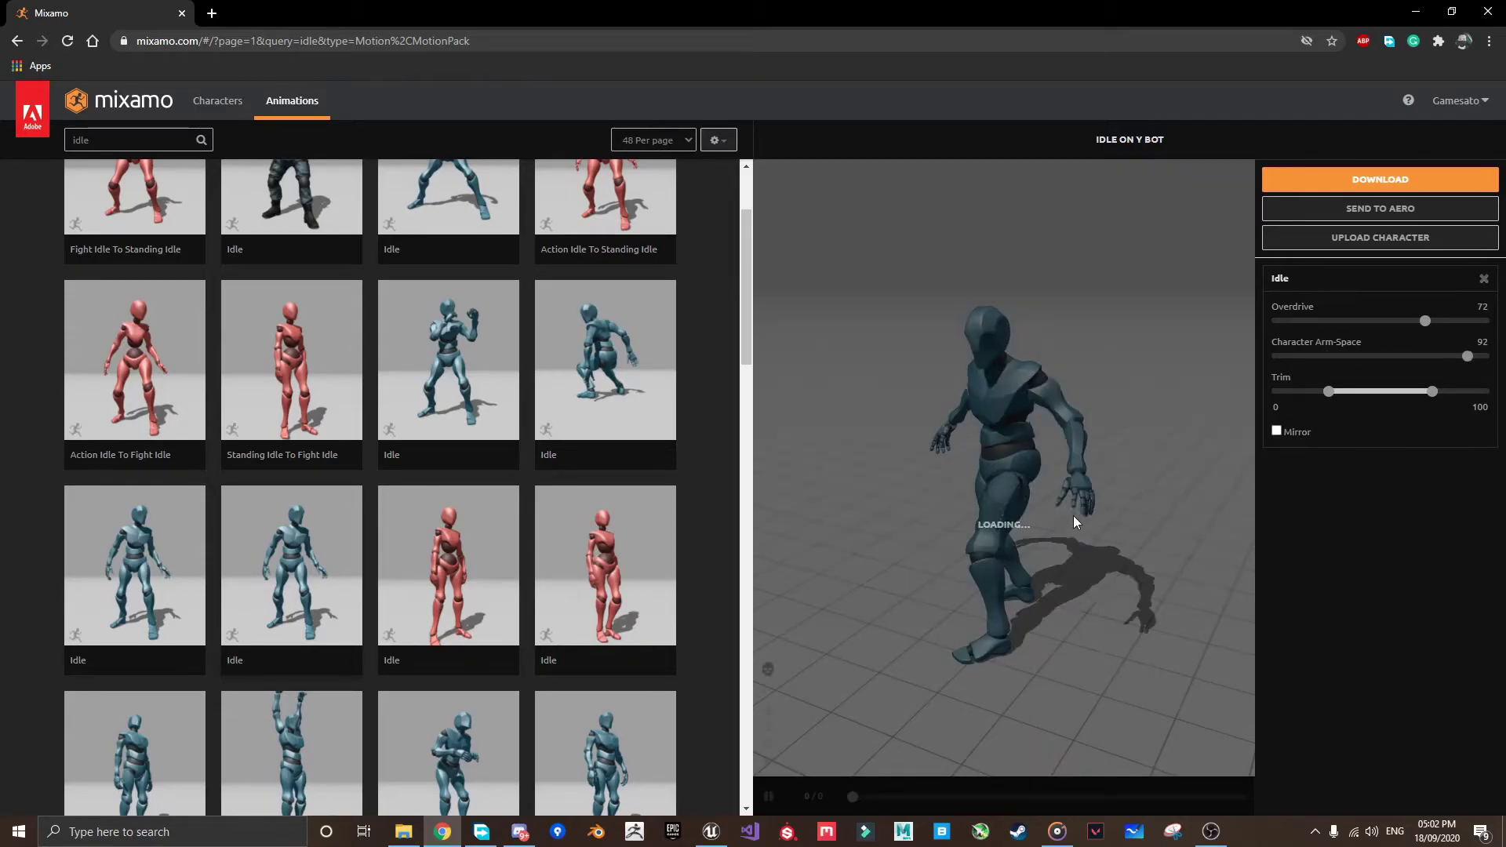
left_click(1475, 338)
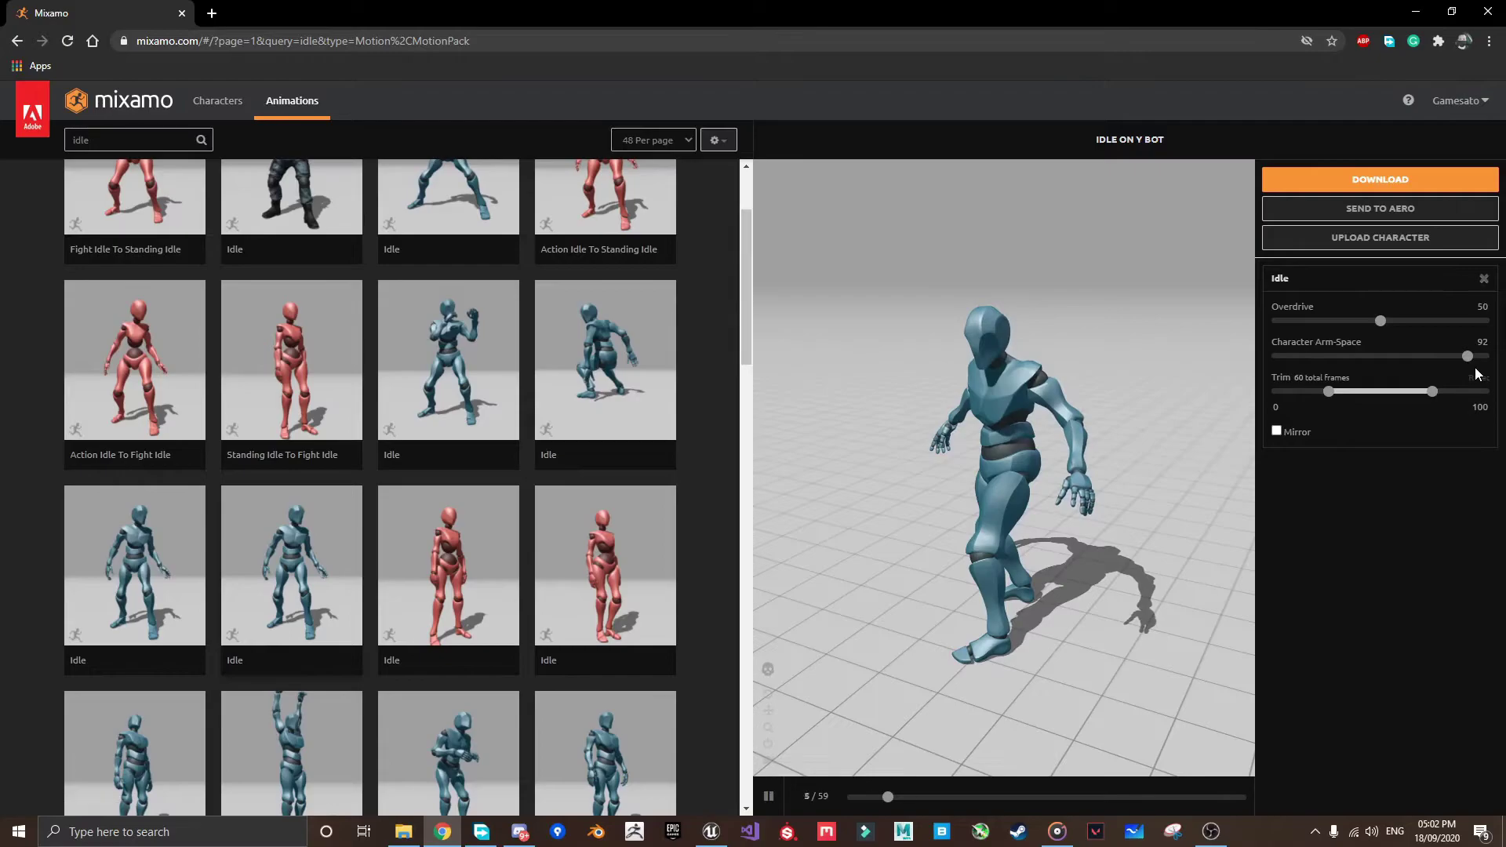
left_click(1381, 179)
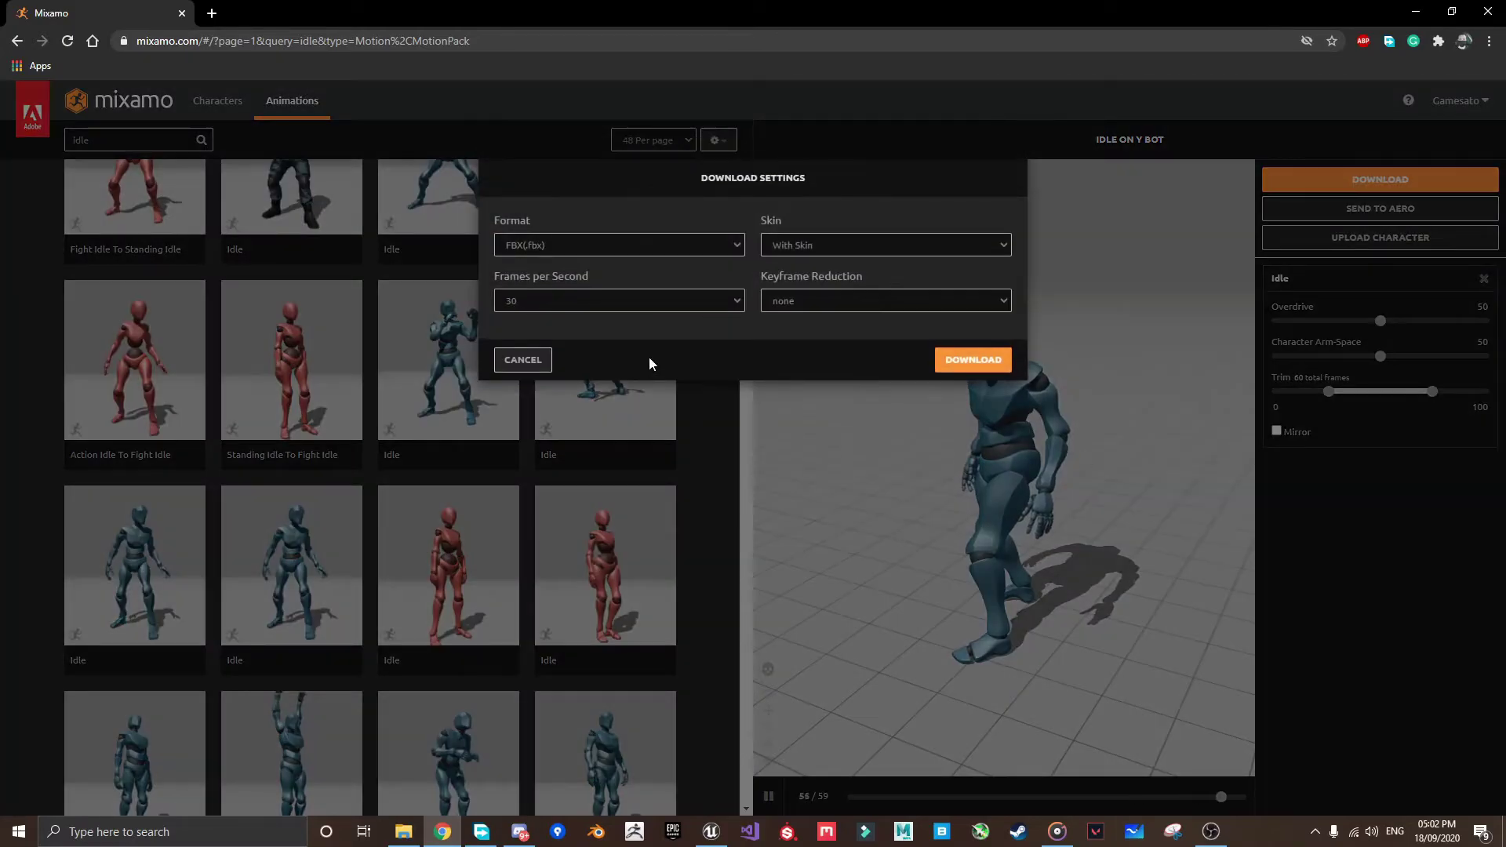
left_click(886, 244)
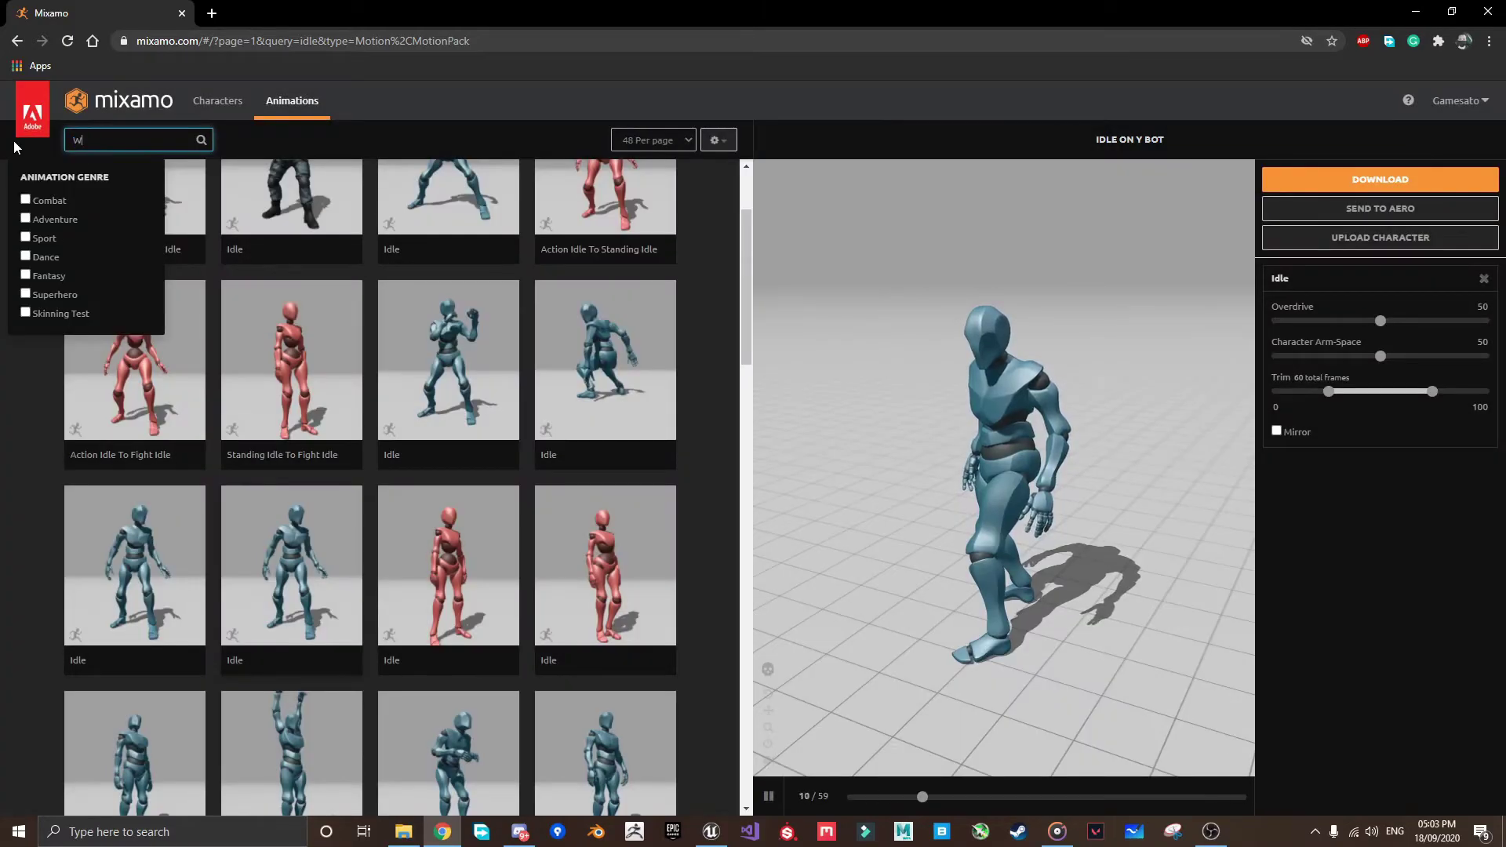
Download in-place Walking and Running animations as FBX without skin
type("alking")
key("Return")
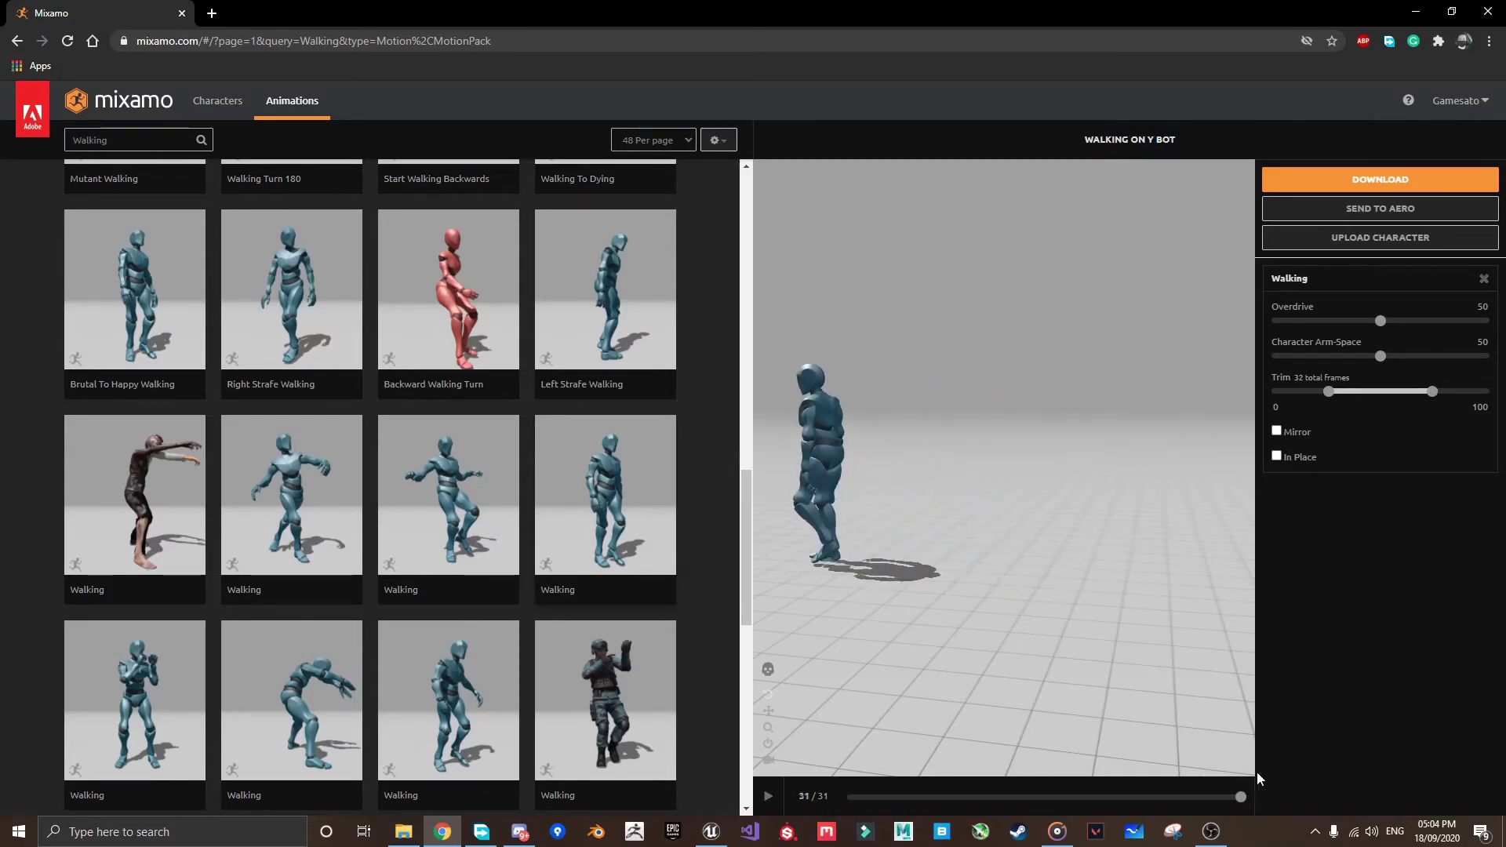
left_click_drag(877, 785, 819, 788)
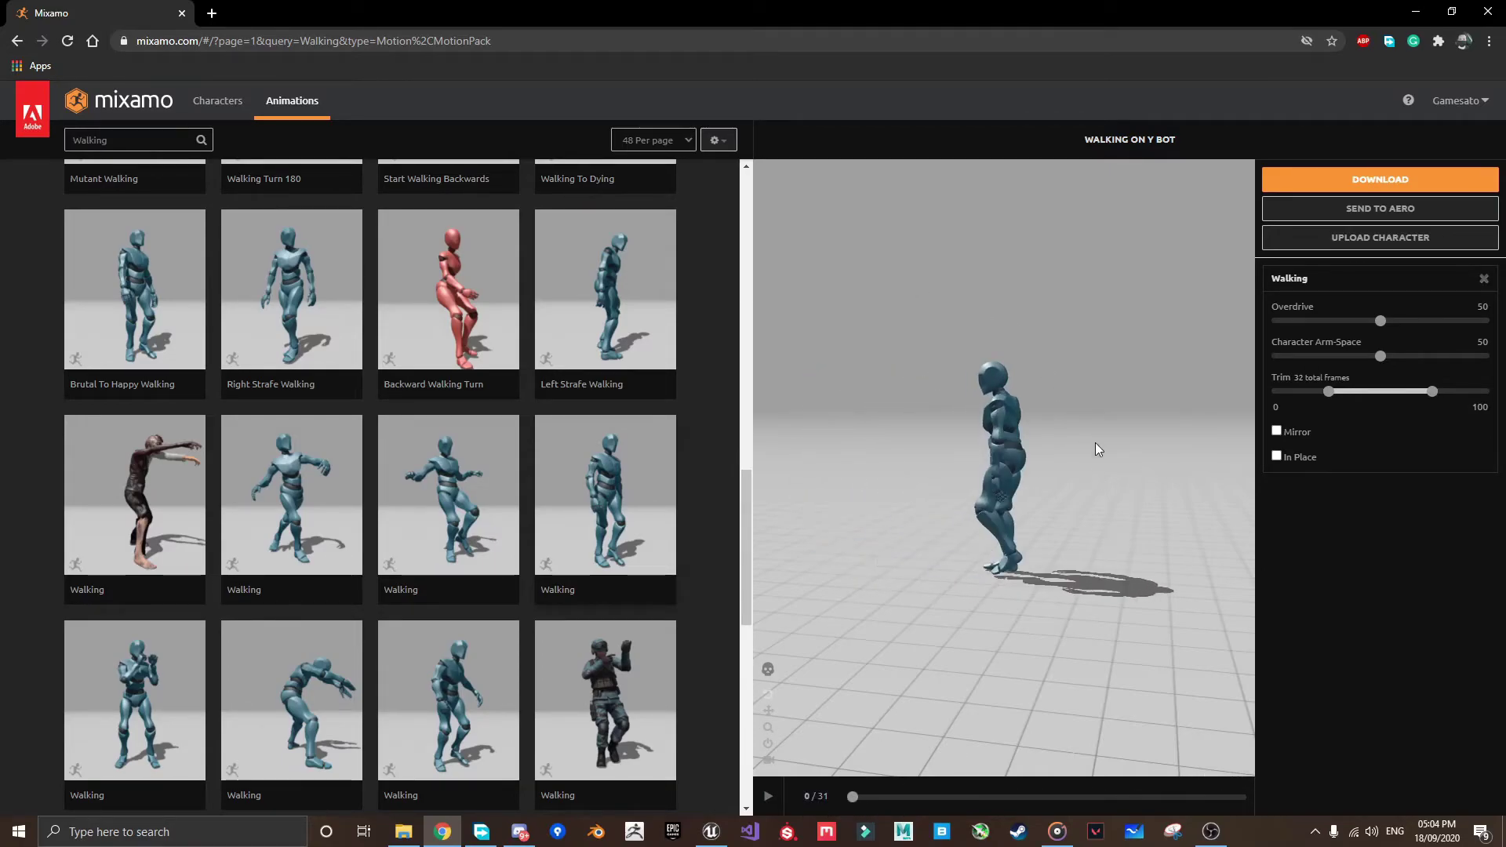
left_click(1276, 456)
left_click(768, 796)
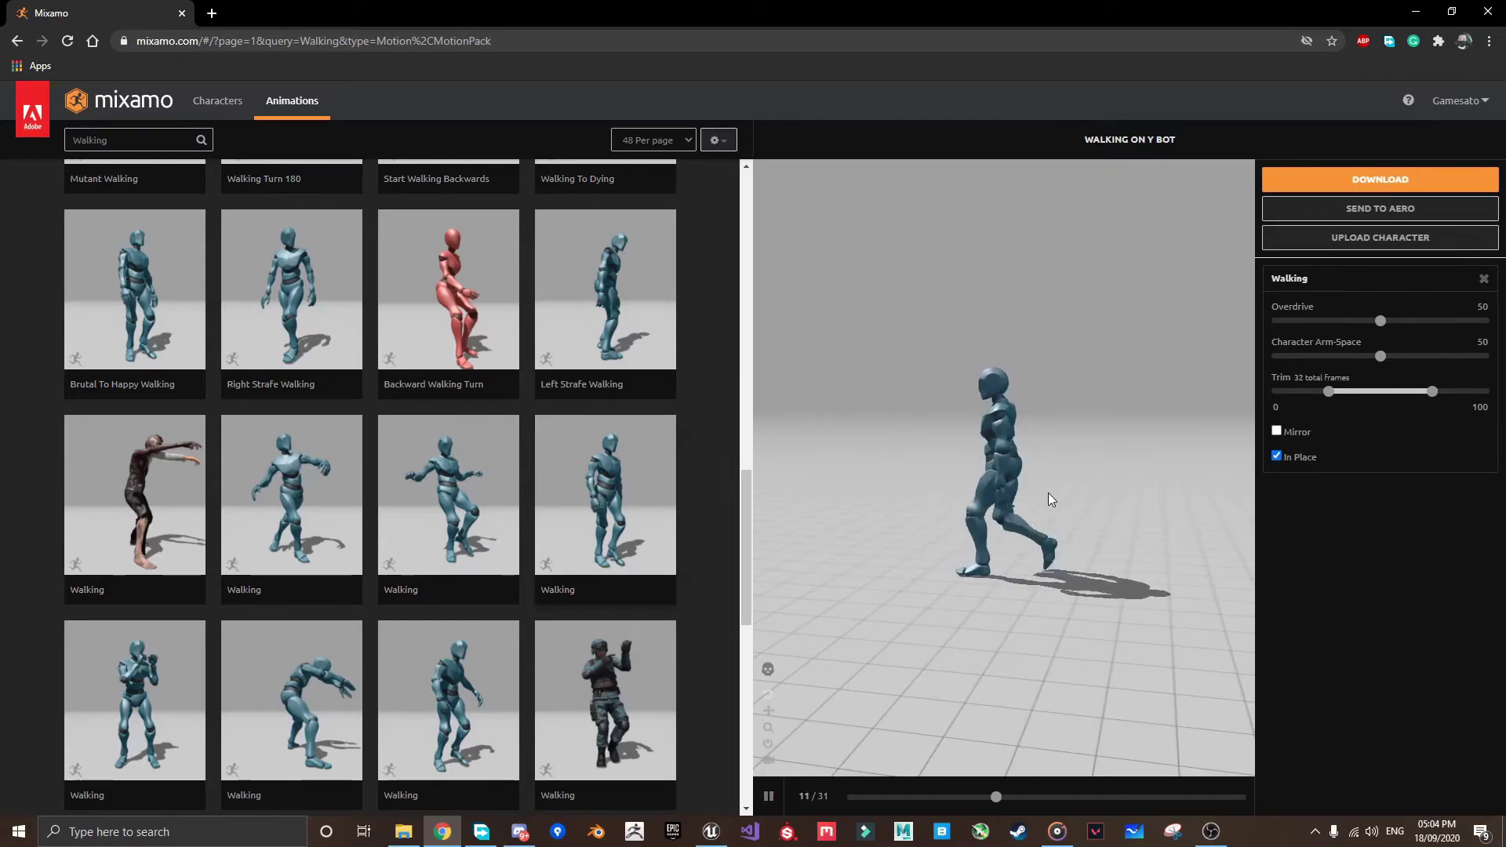
left_click(1379, 179)
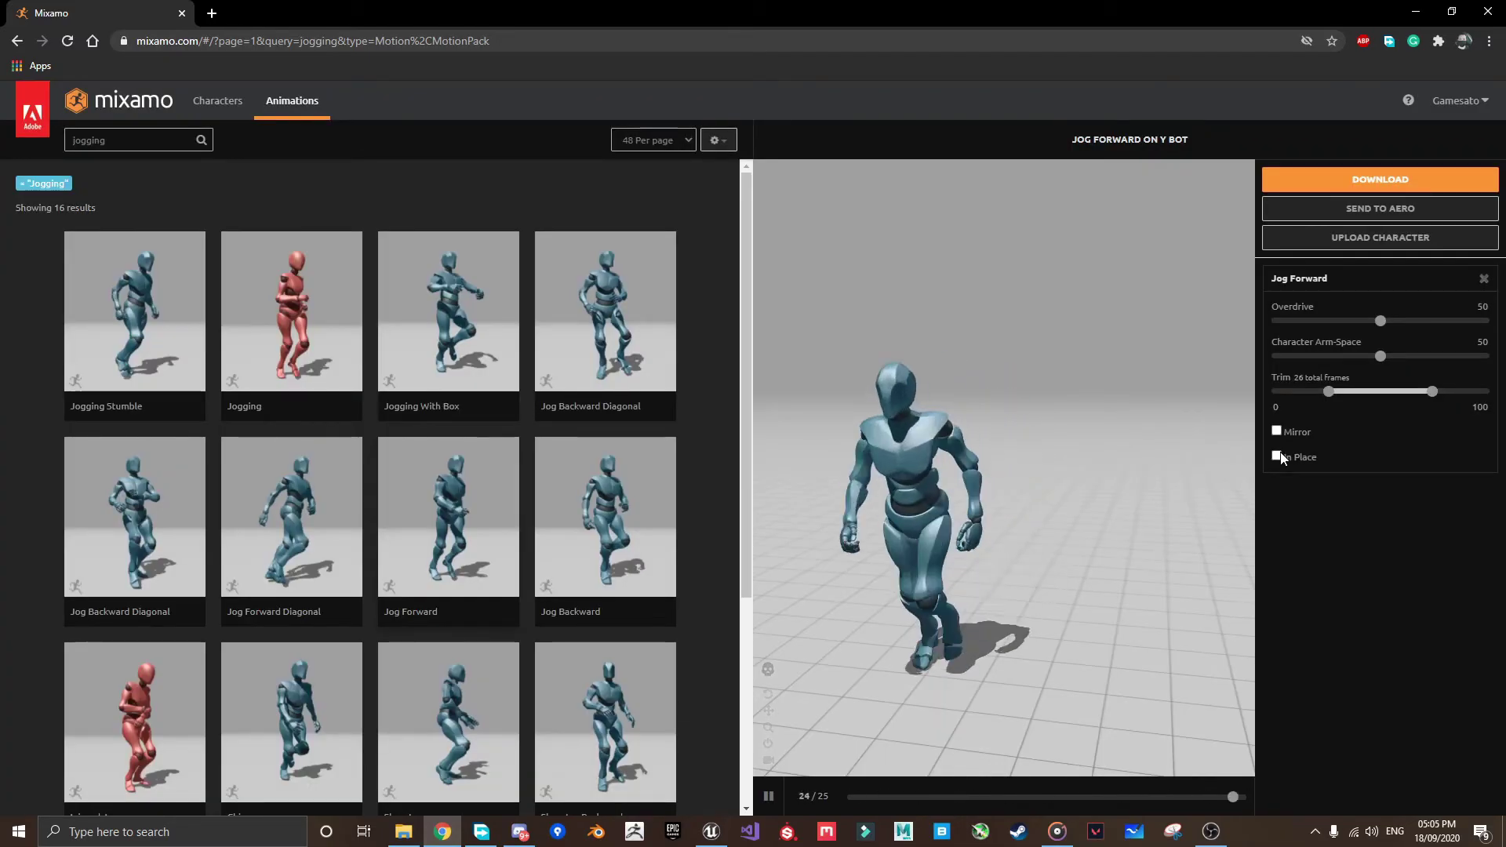
left_click(1379, 179)
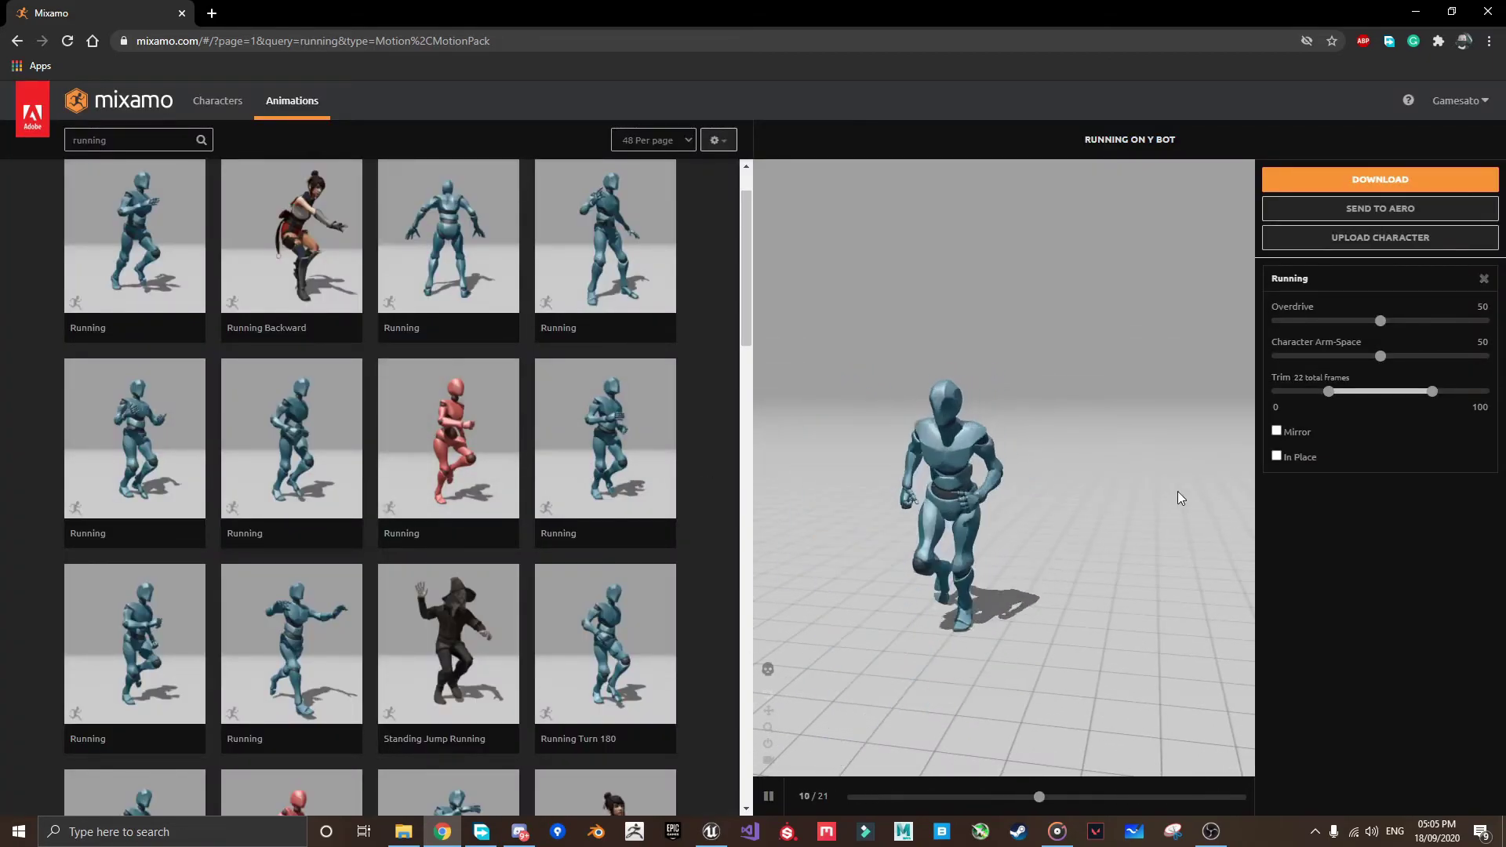
left_click(1277, 456)
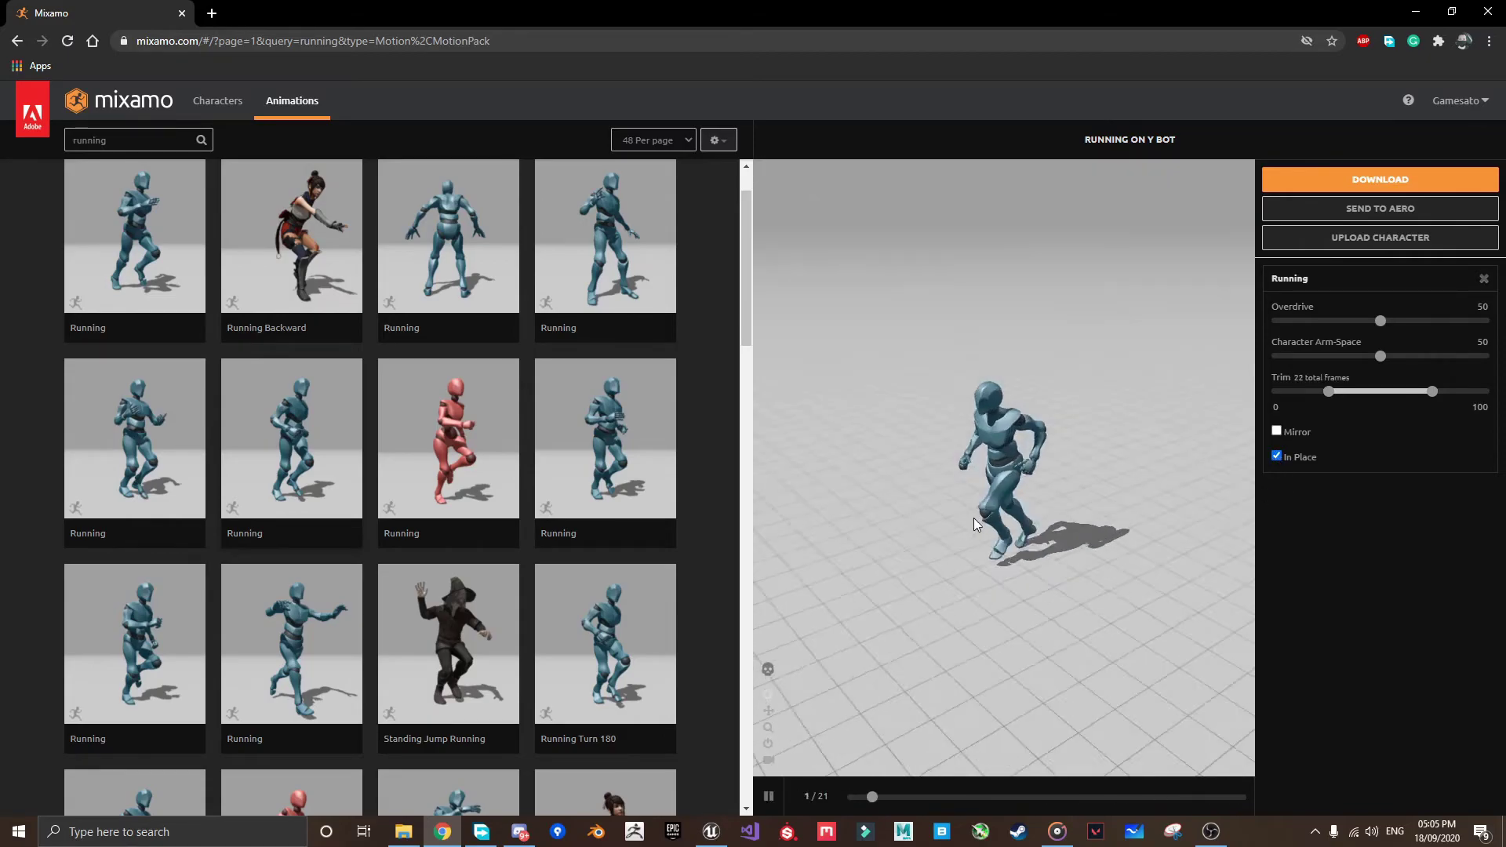
left_click(1293, 182)
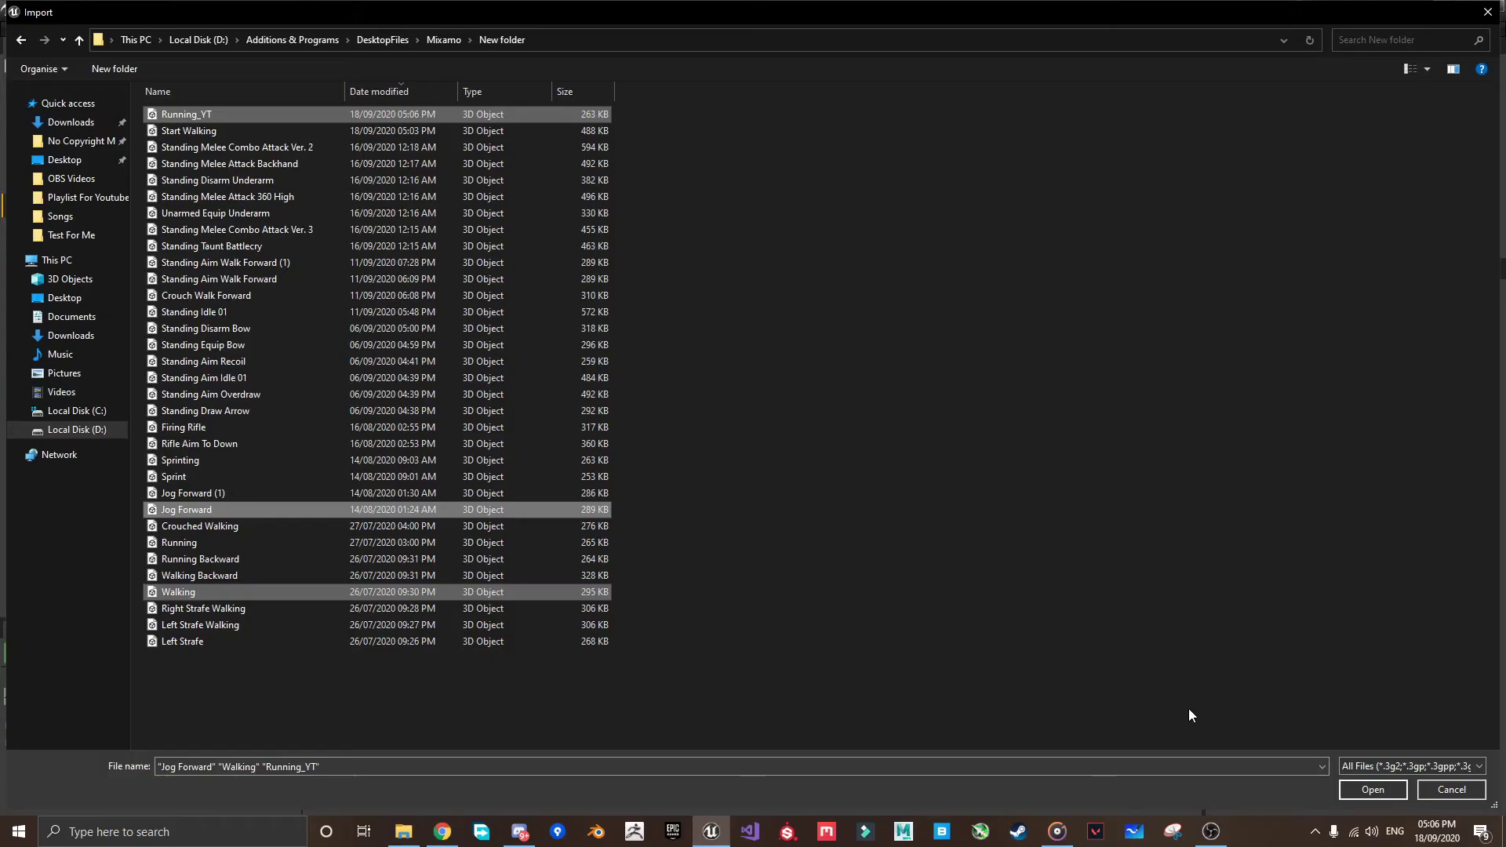
Import the Idle, Jog Forward, Running_YT and Walking FBX animations onto ybot_Skeleton using Import All
left_click(1360, 794)
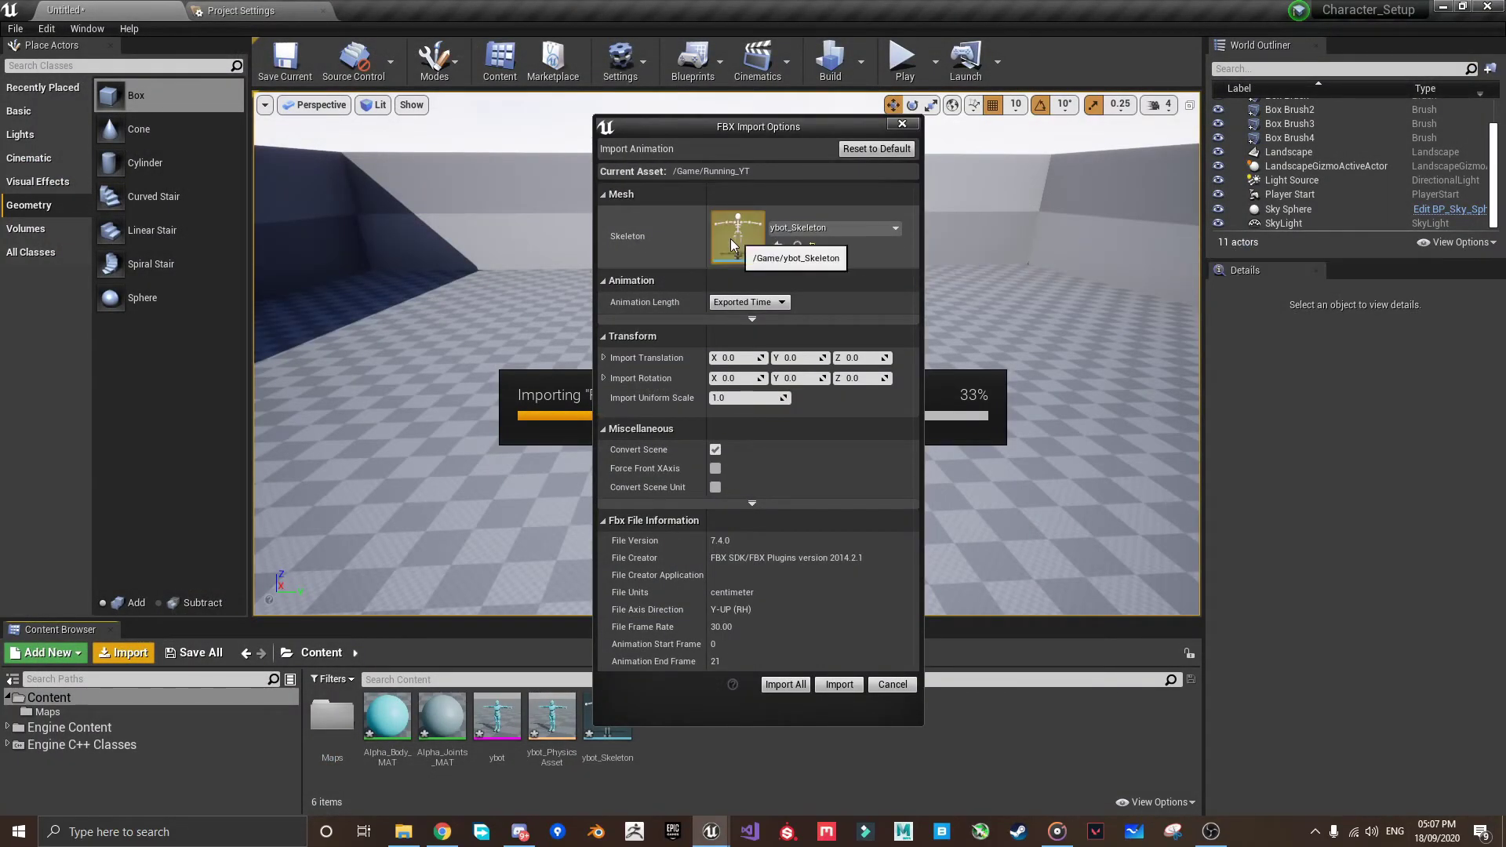
left_click(796, 229)
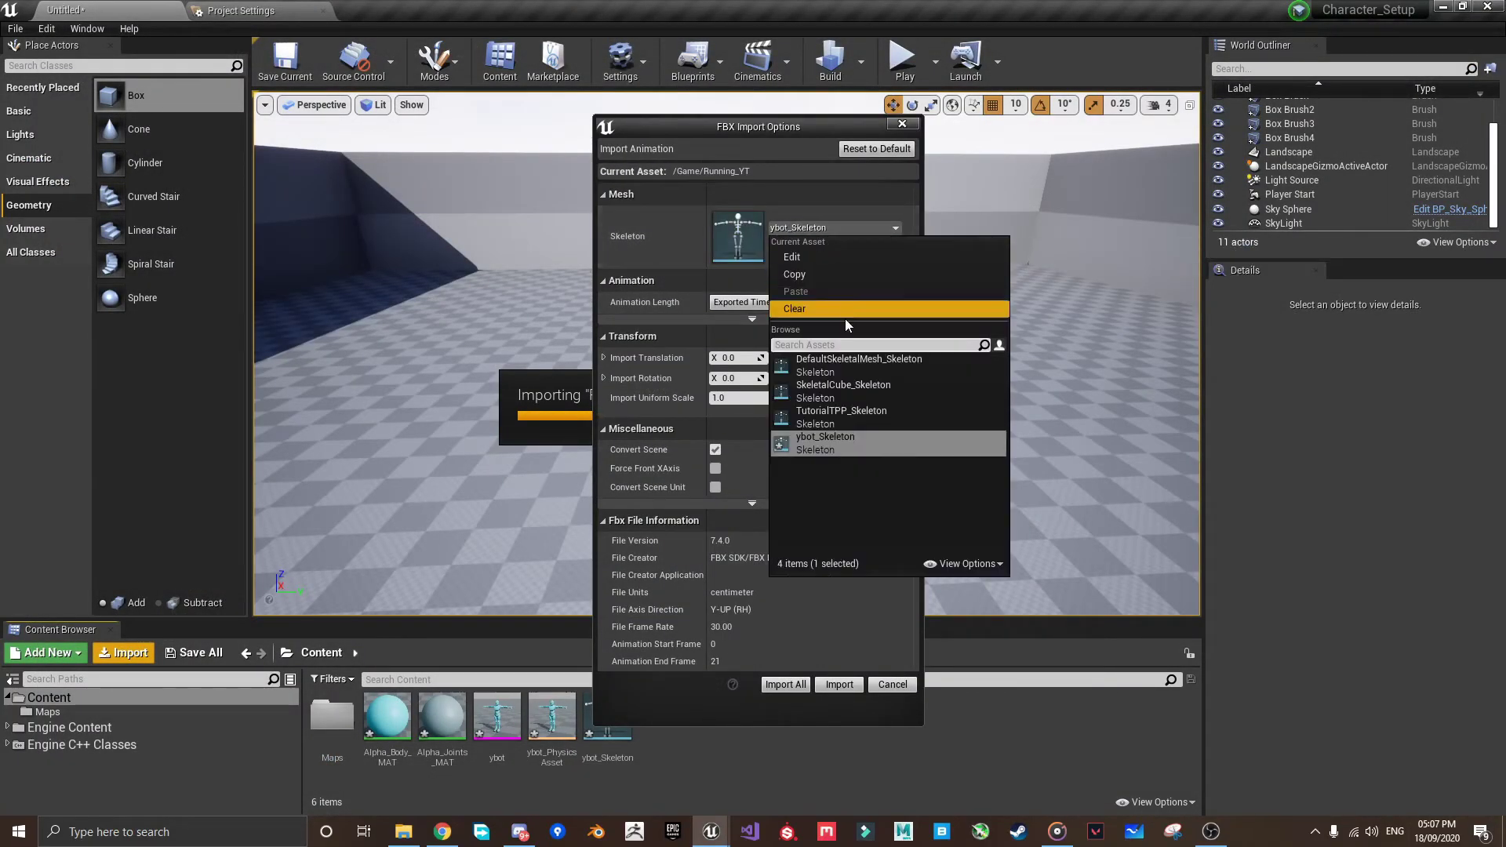
left_click(831, 444)
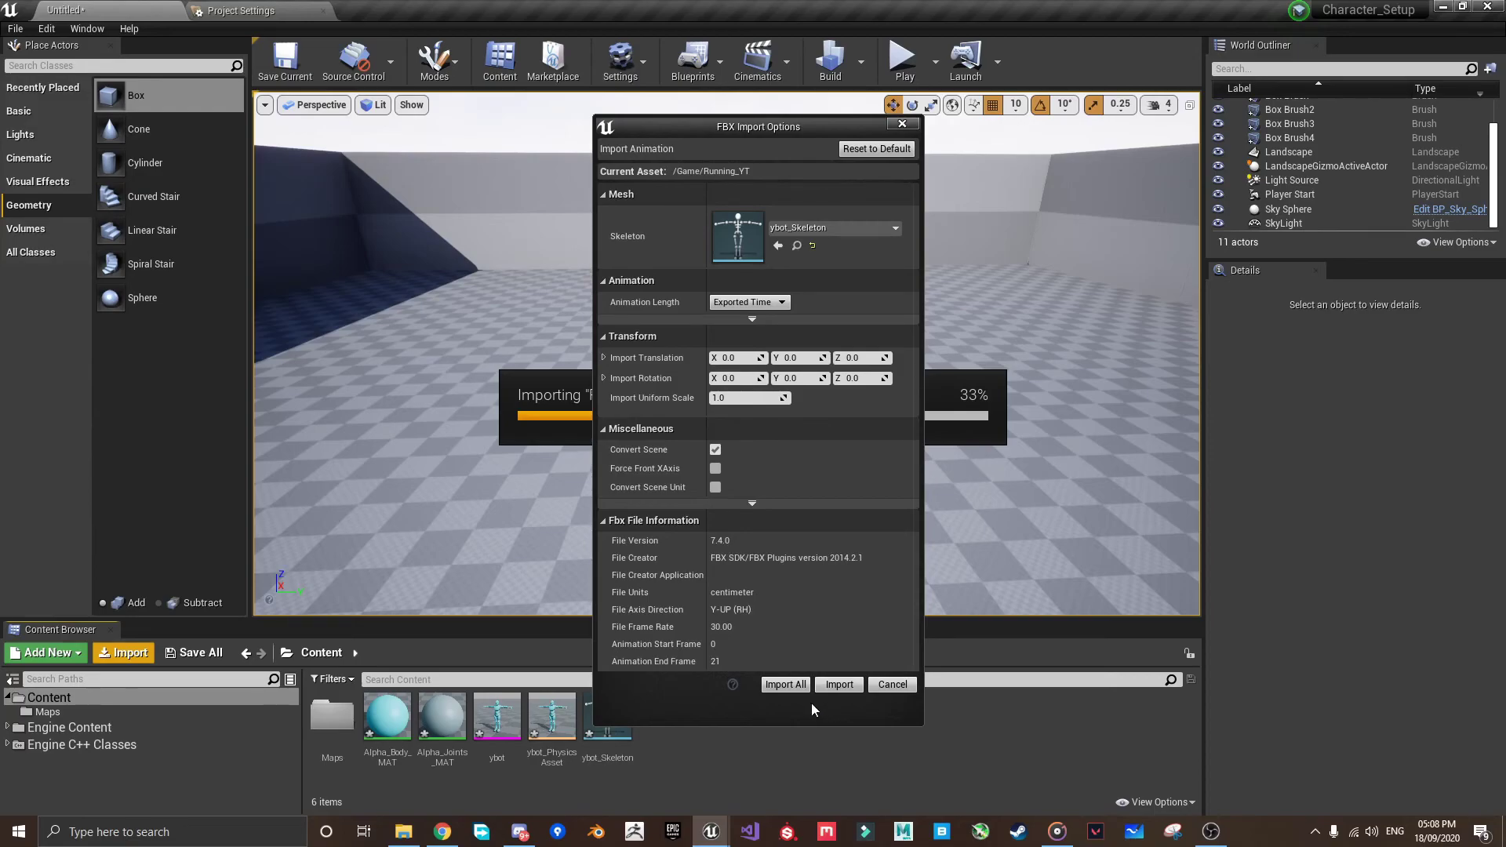
left_click(784, 684)
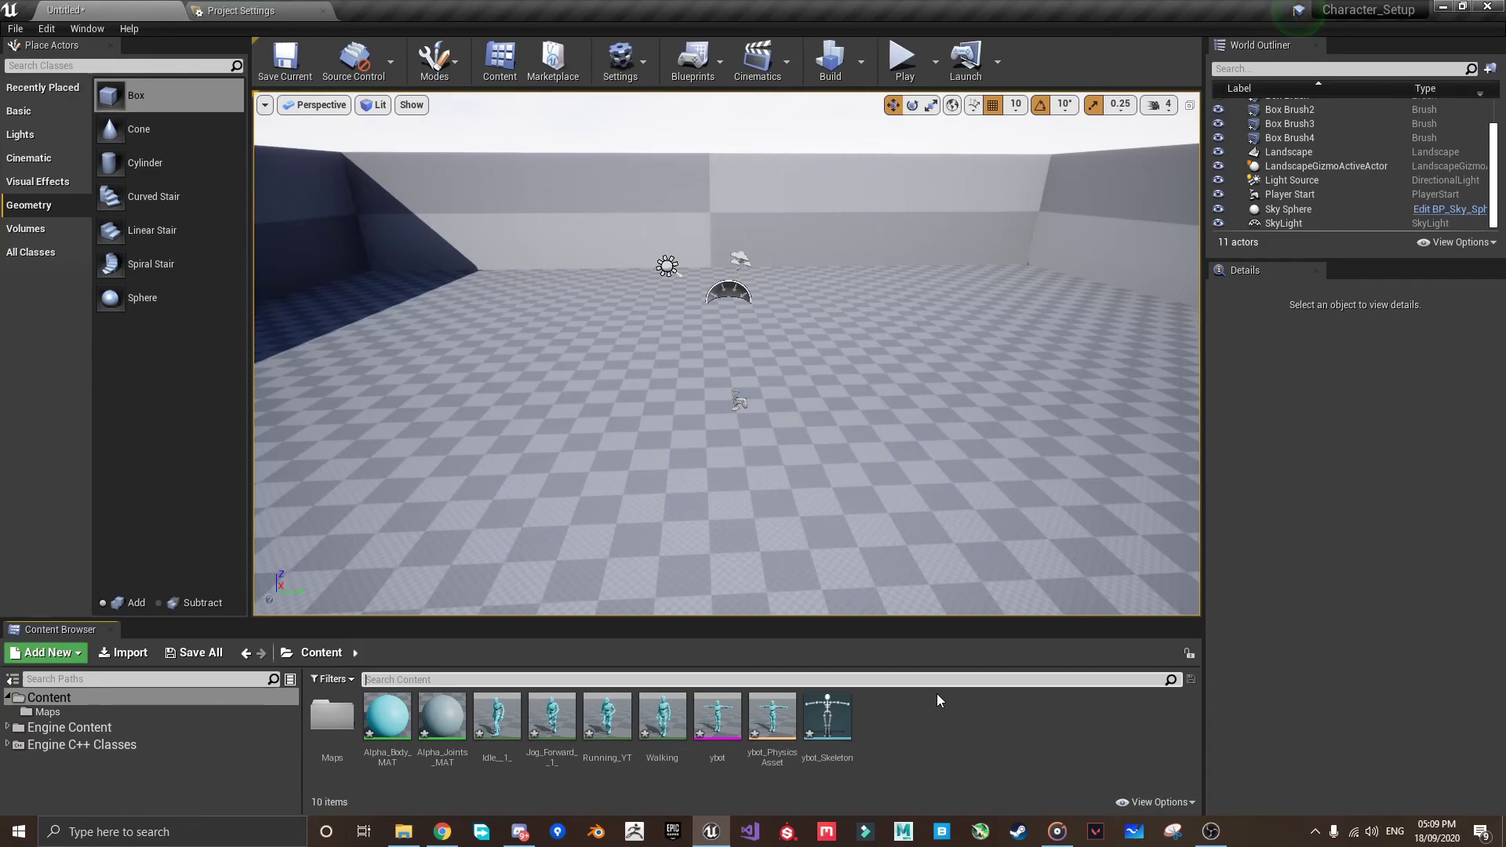
Create a 'Chracter' folder in Content and move the Y Bot mesh, assets and materials into it
right_click(936, 694)
left_click(964, 710)
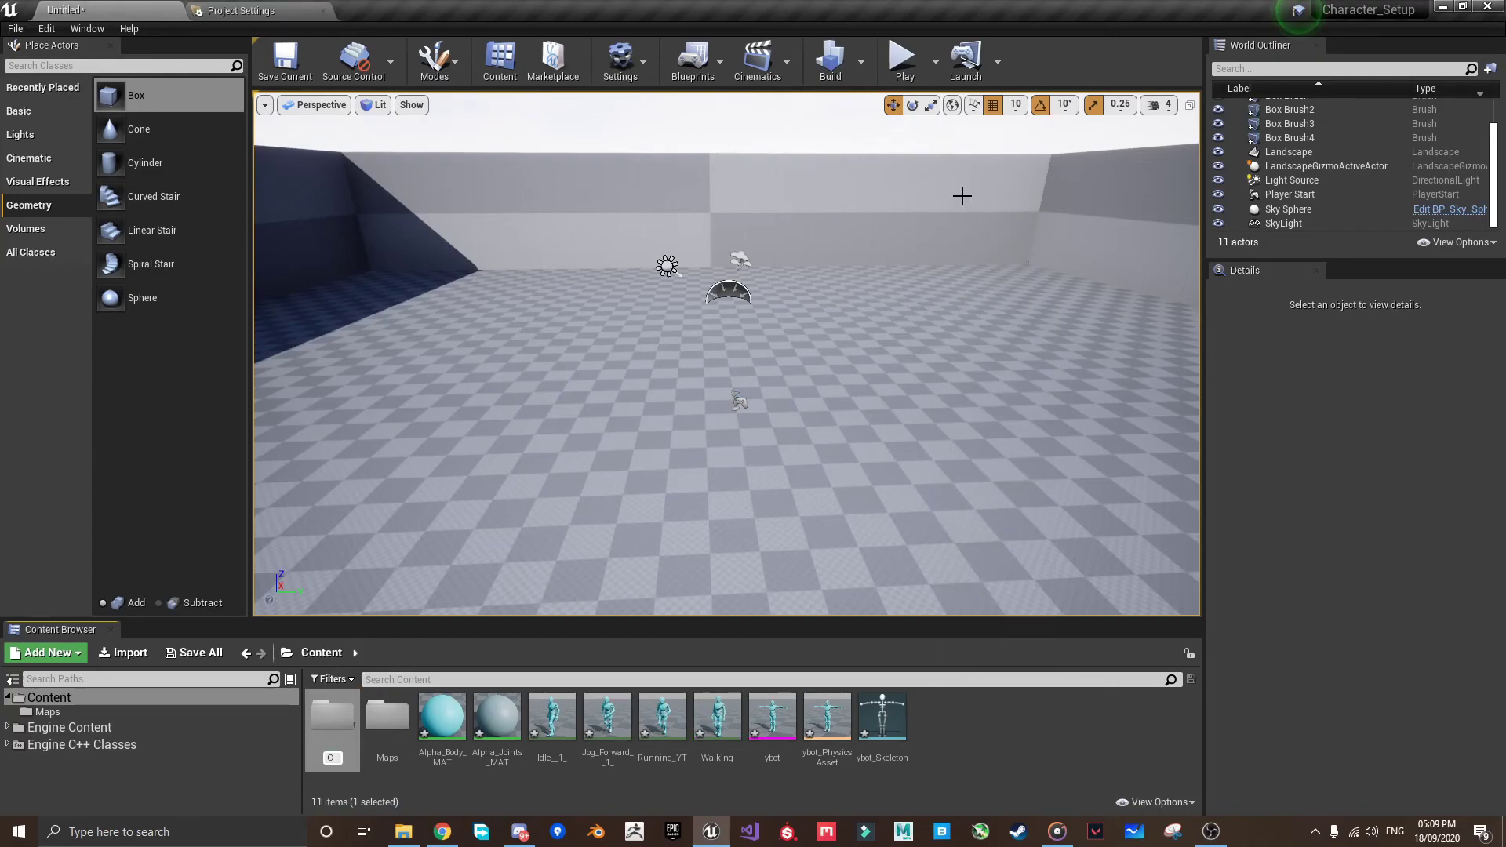
type("chracter")
key("Return")
left_click(773, 718)
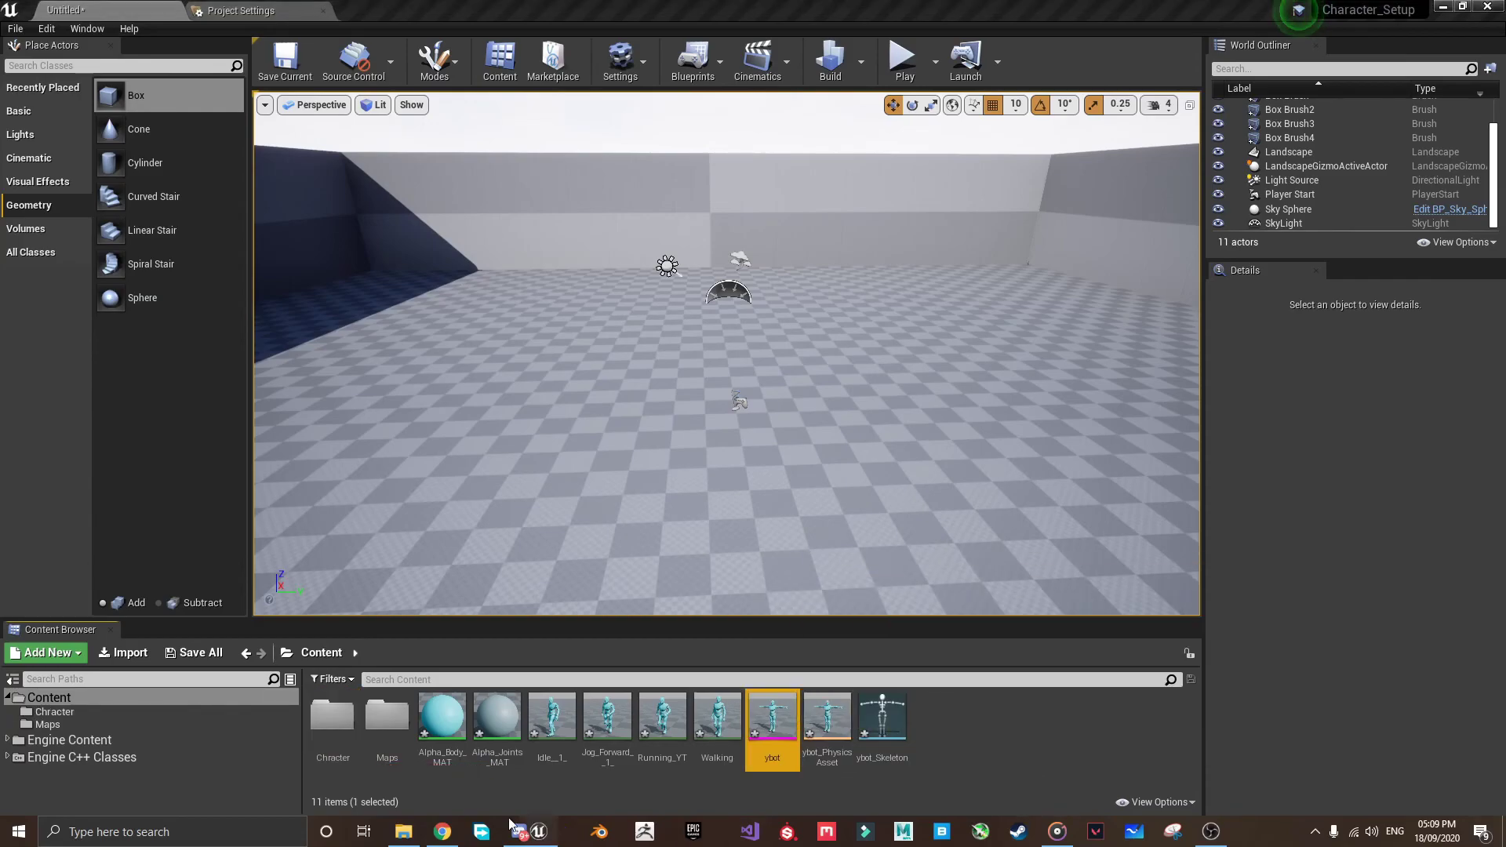
left_click(894, 718, "shift")
left_click_drag(894, 718, 333, 718)
left_click(369, 753)
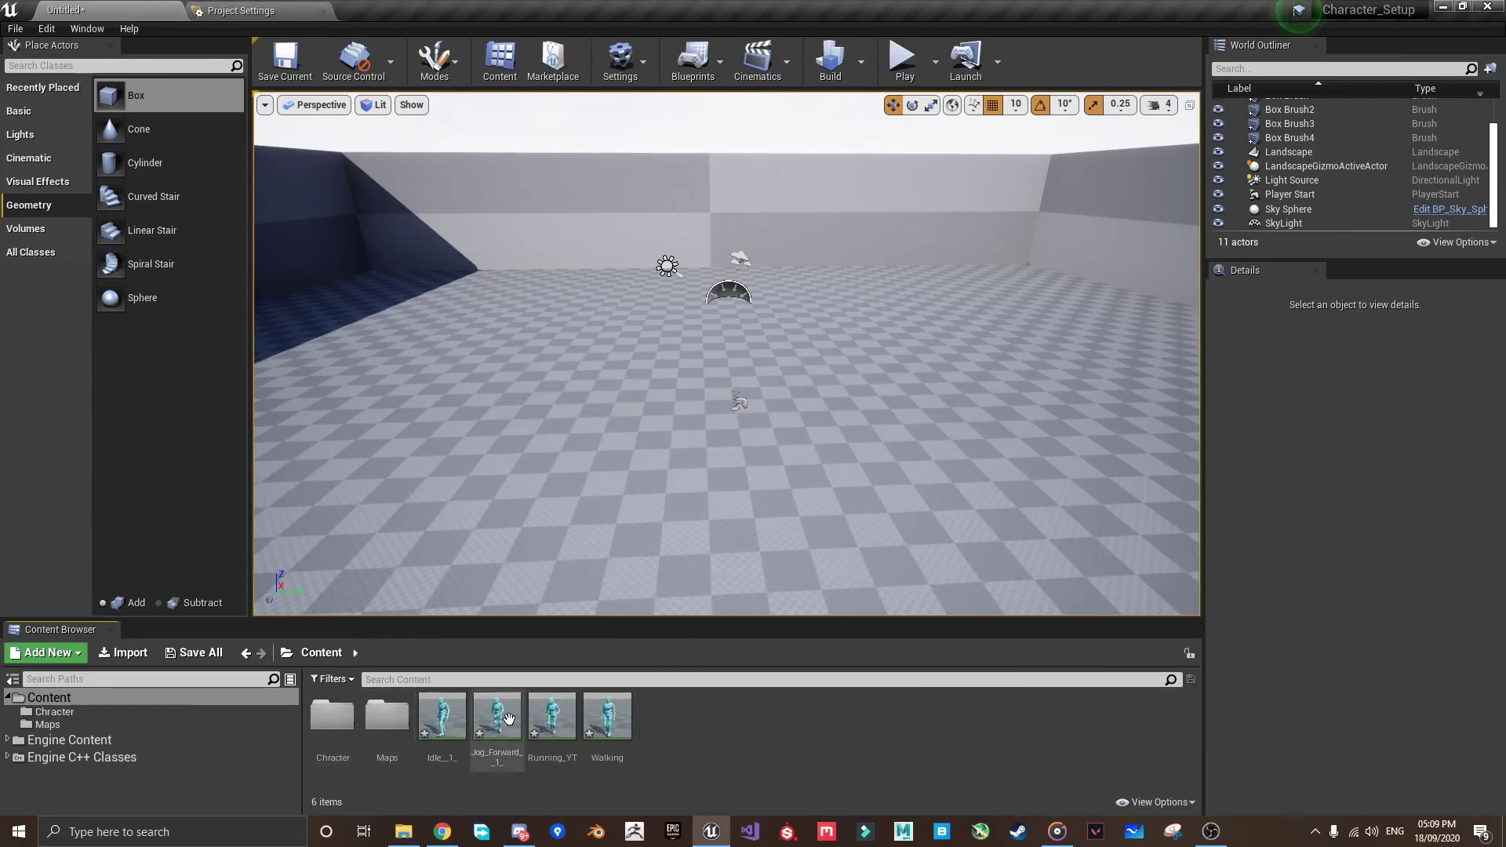
Create an 'Animations' folder and move the four animation assets into it
right_click(784, 729)
left_click(812, 746)
type("Animations")
left_click(497, 715)
left_click(662, 715, "shift")
left_click_drag(607, 716, 332, 715)
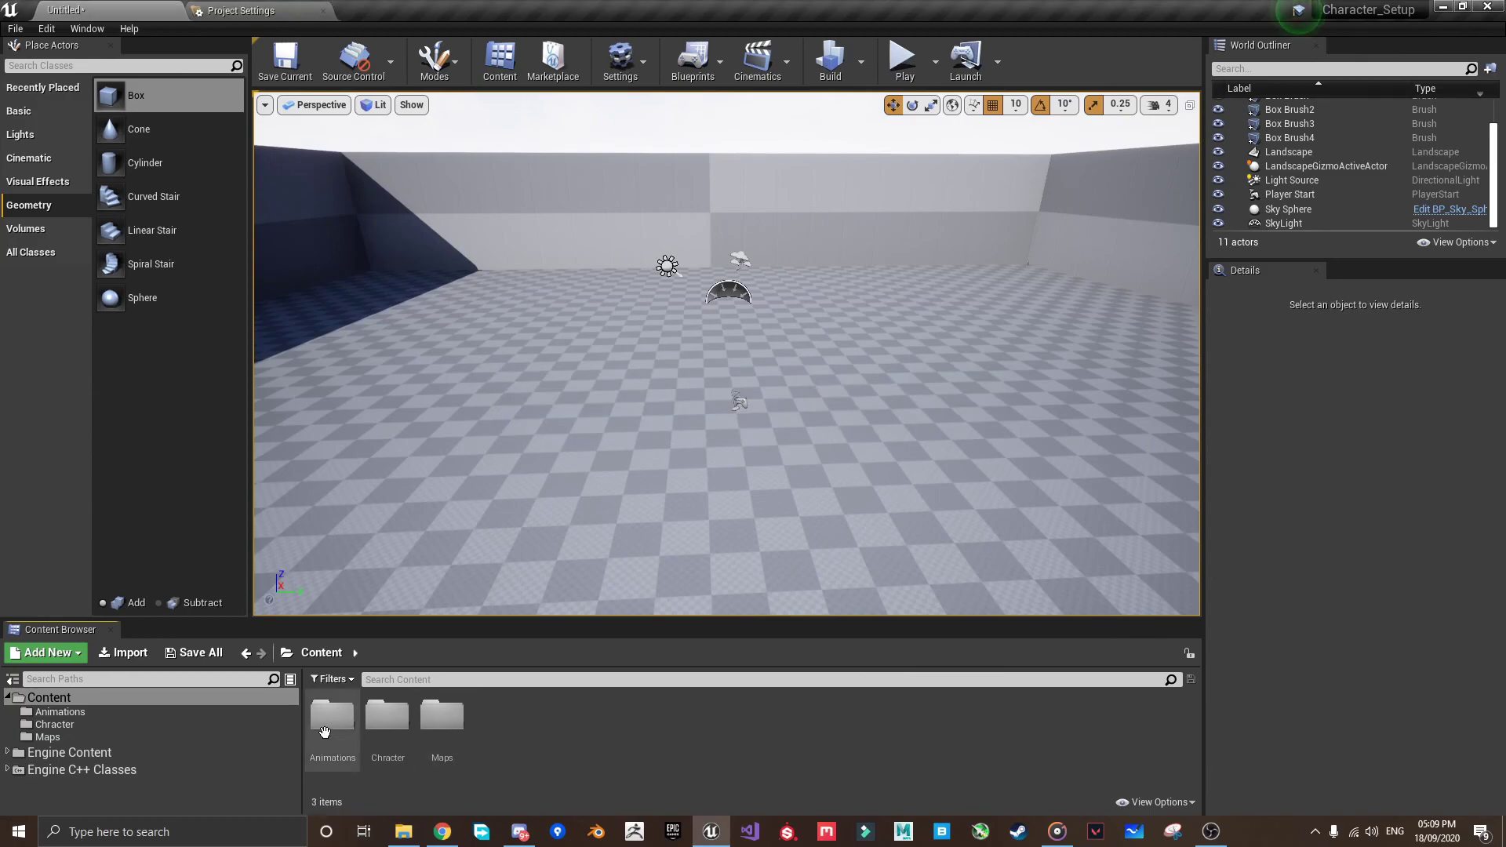
Rename the animations inside the Animations folder, then return to Content
double_click(333, 715)
key("F2")
key("Return")
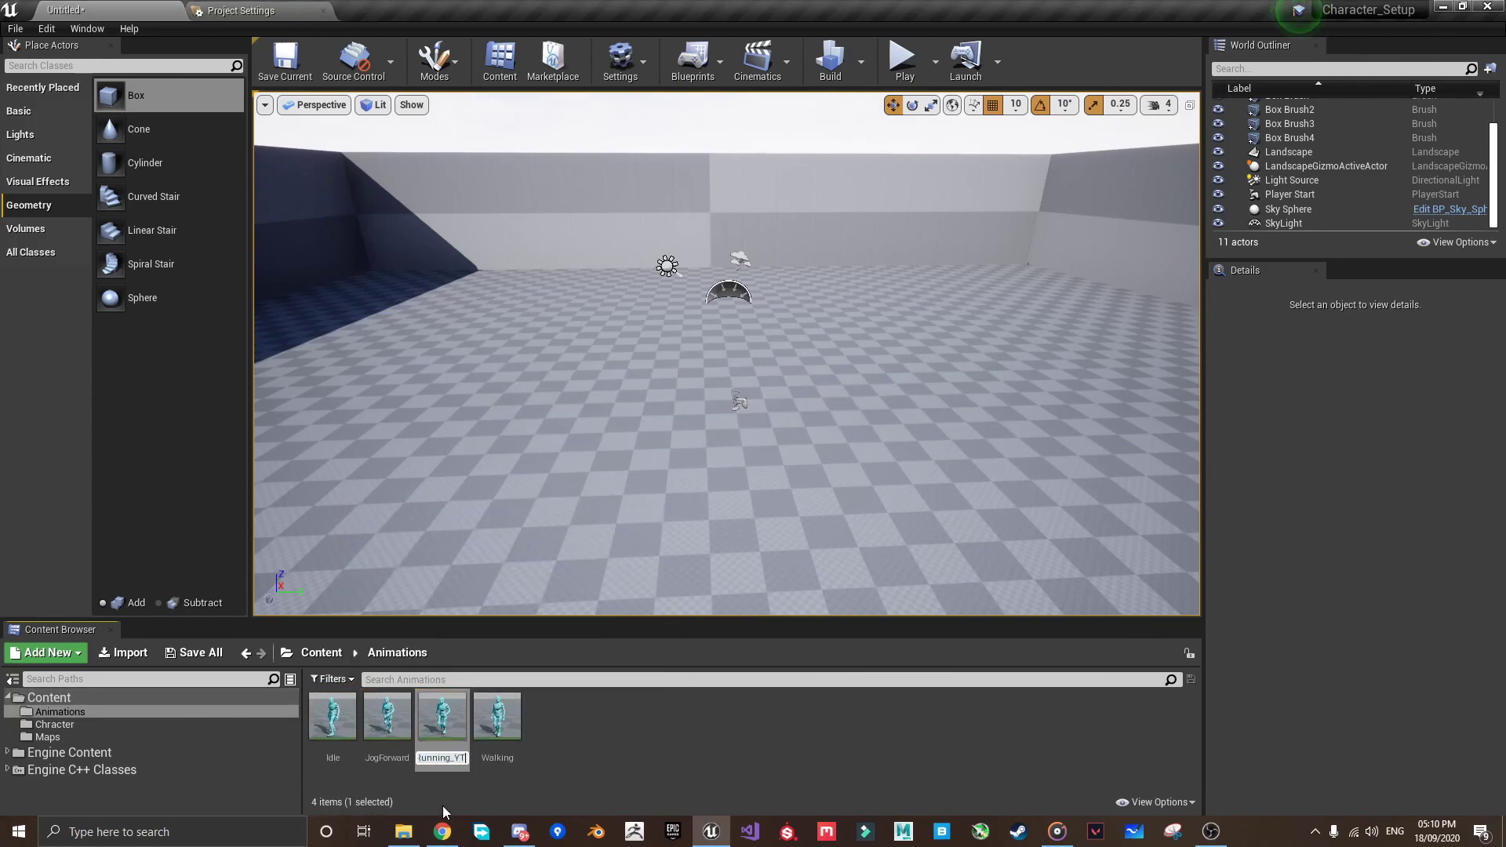
key("alt+Left")
left_click(522, 741)
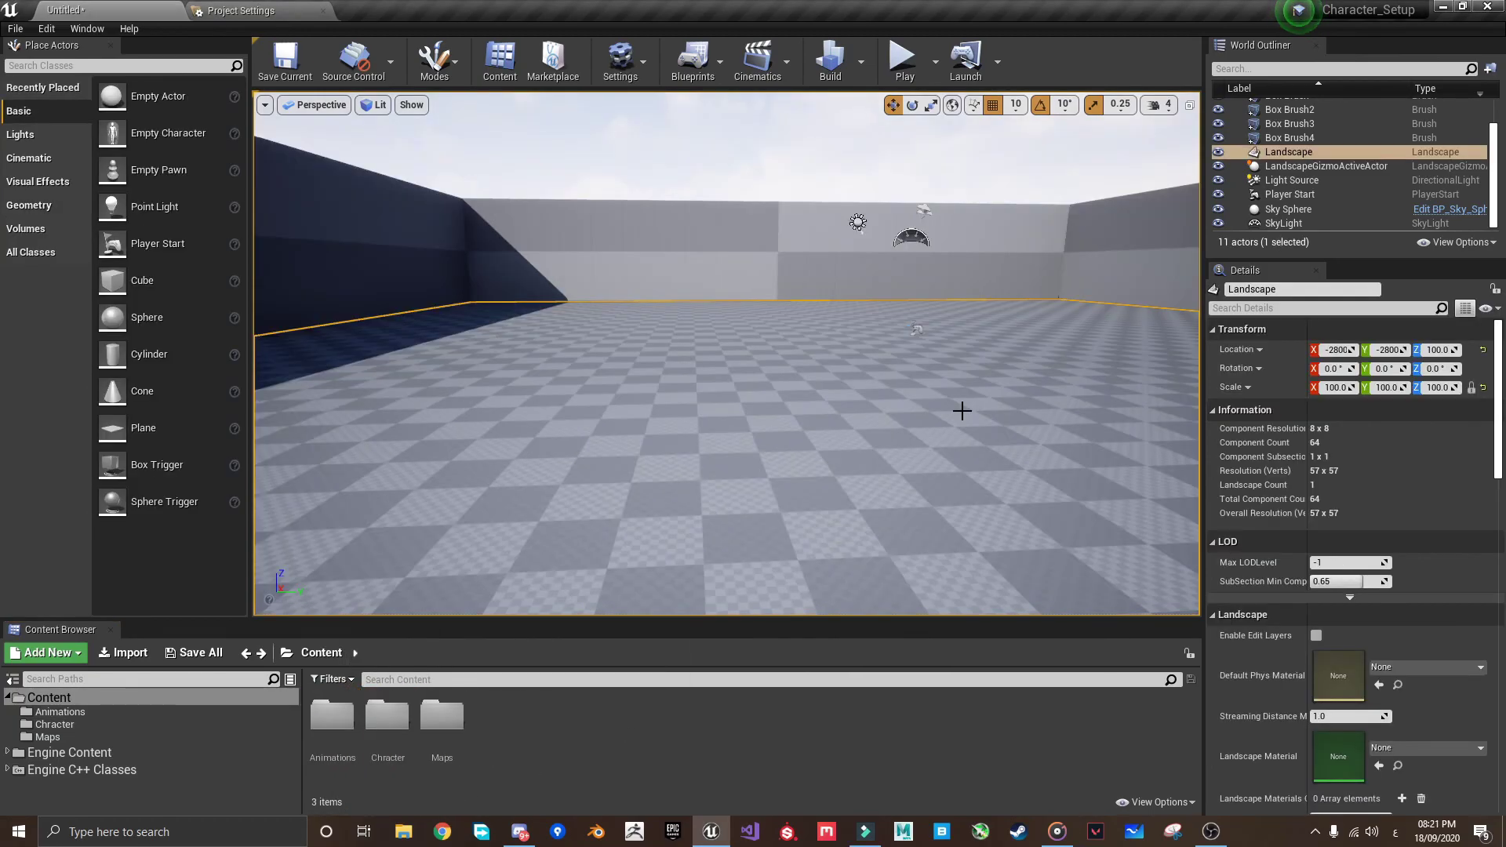